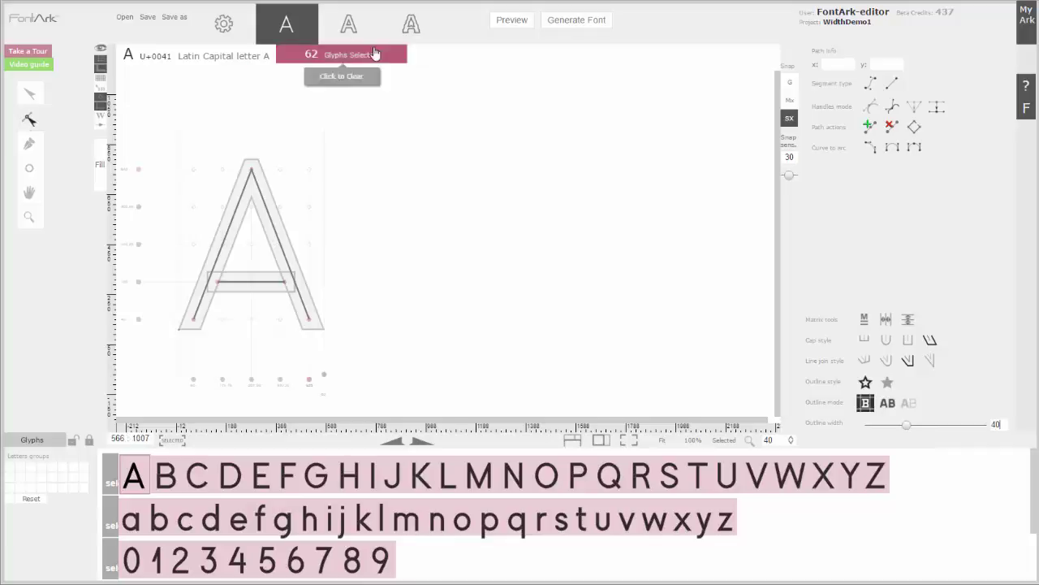
Clear the glyph selection and view the skeletons and outlines of capitals G, Q, H and lowercase g
click(376, 53)
click(315, 475)
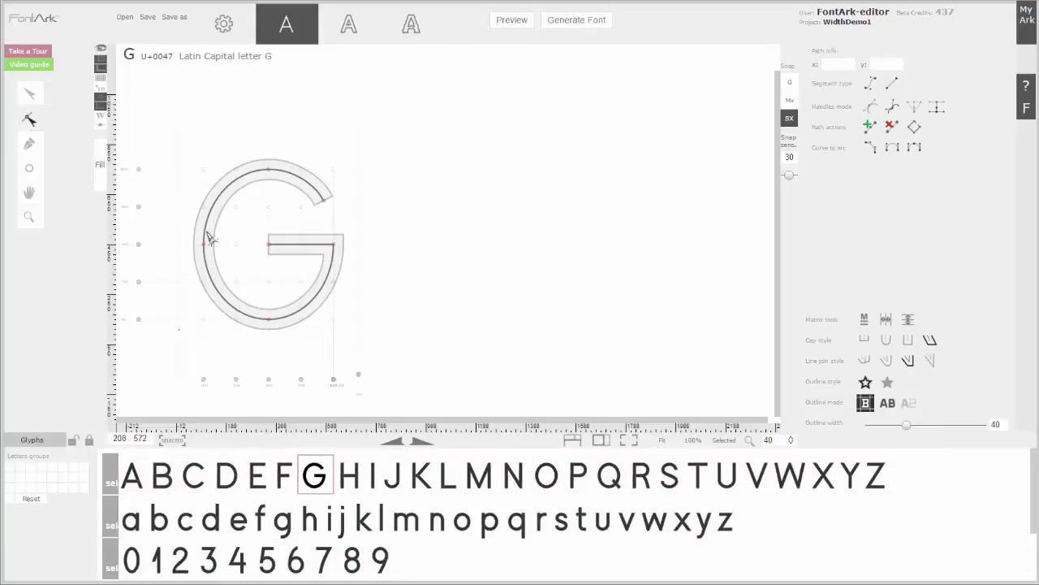
click(608, 475)
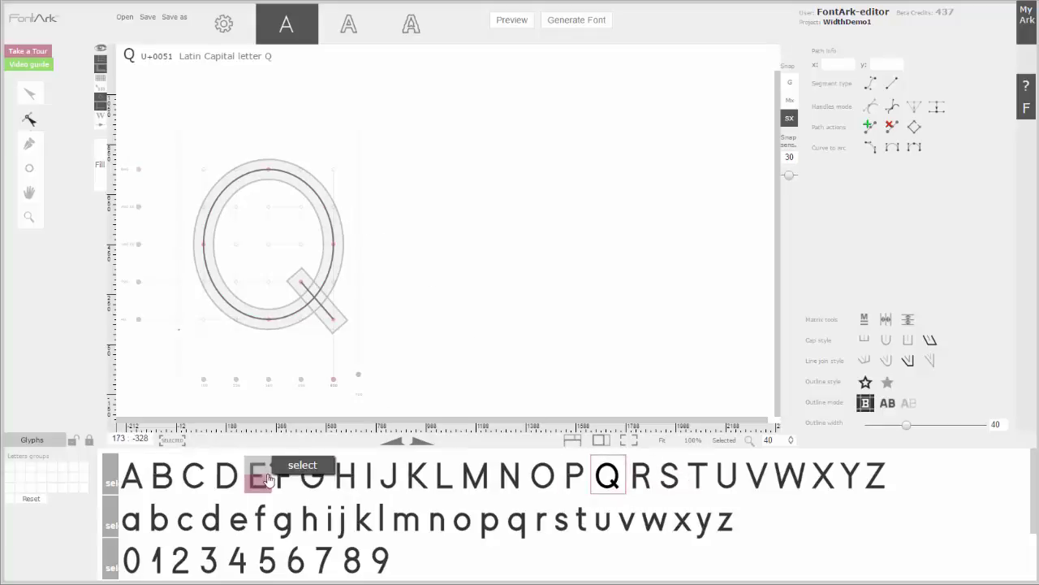
click(349, 486)
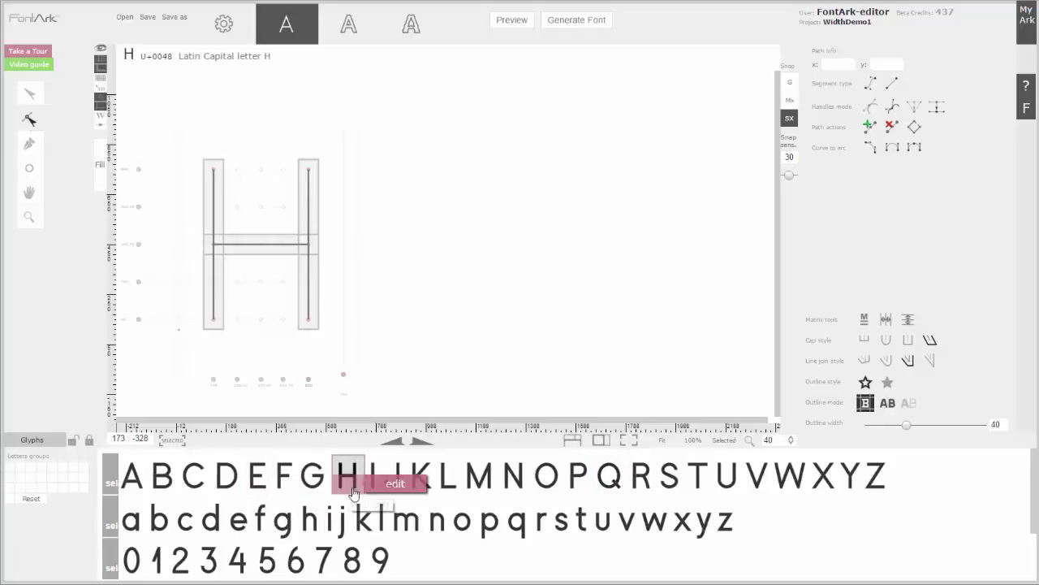
click(283, 533)
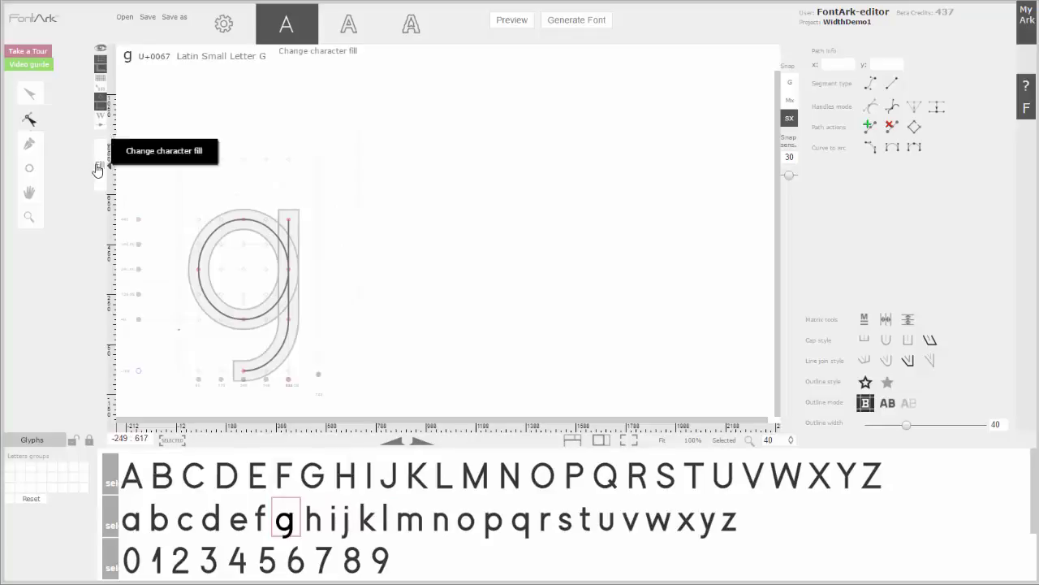
Turn on the character fill and inspect the filled glyphs K, M, lowercase g, E, digit 8 and B
click(99, 164)
click(419, 475)
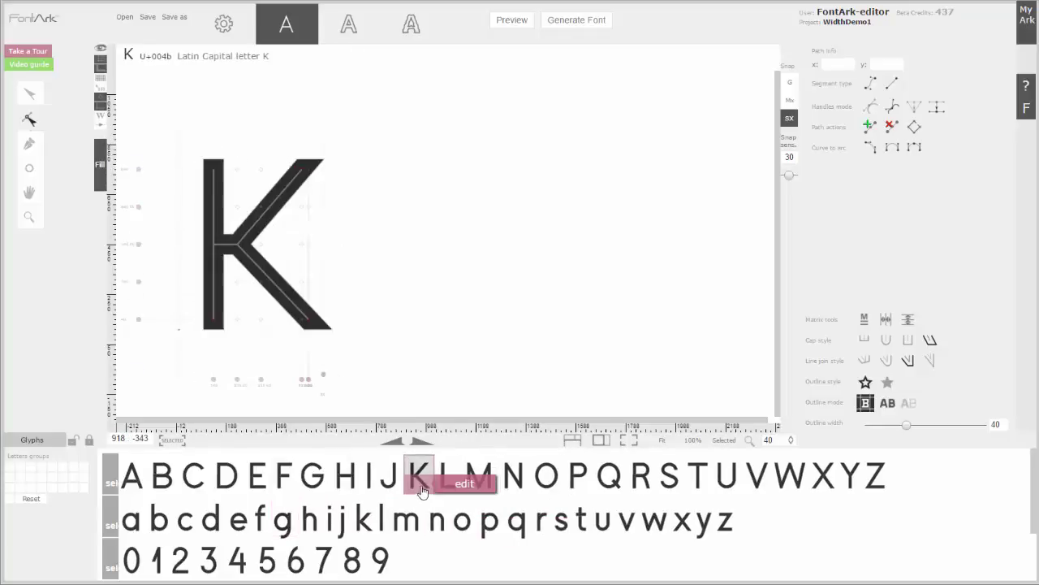
click(477, 475)
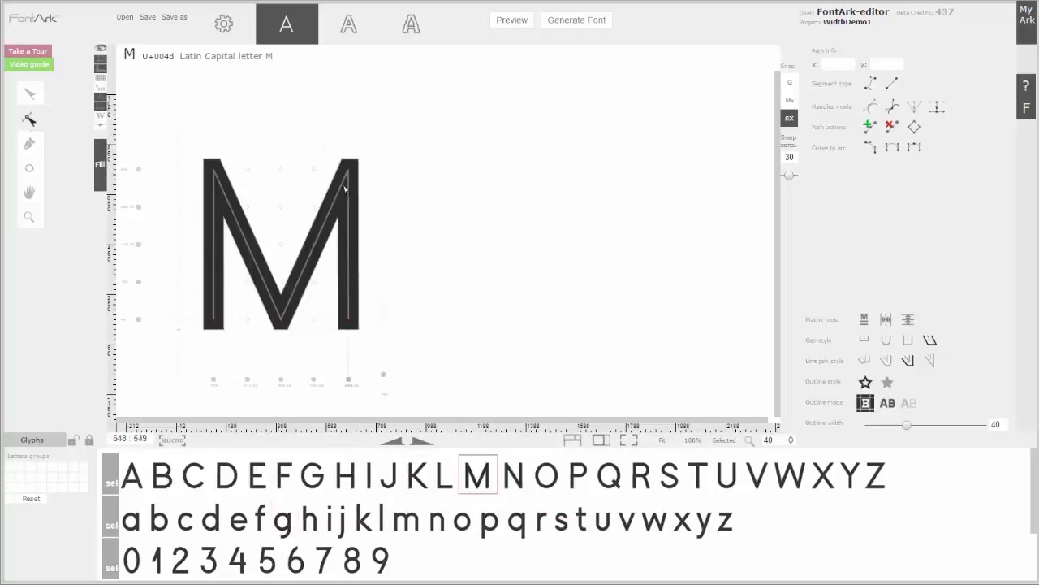
click(284, 519)
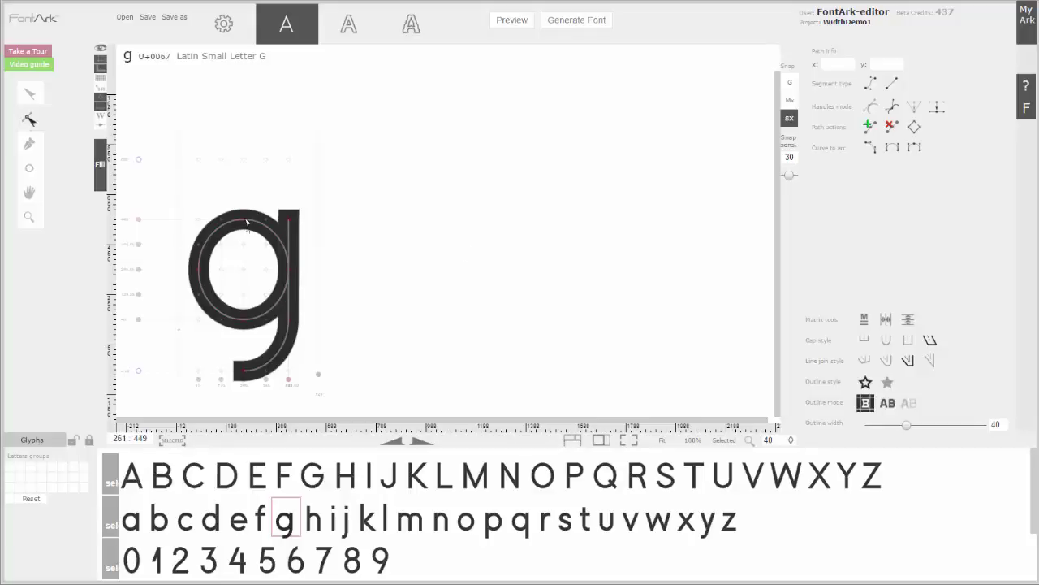
click(258, 474)
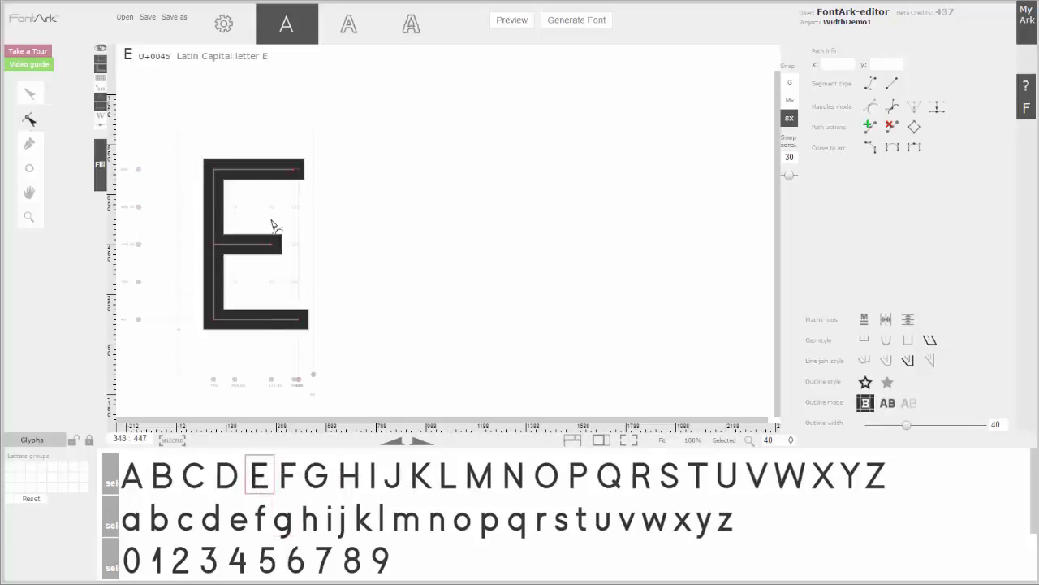
click(354, 559)
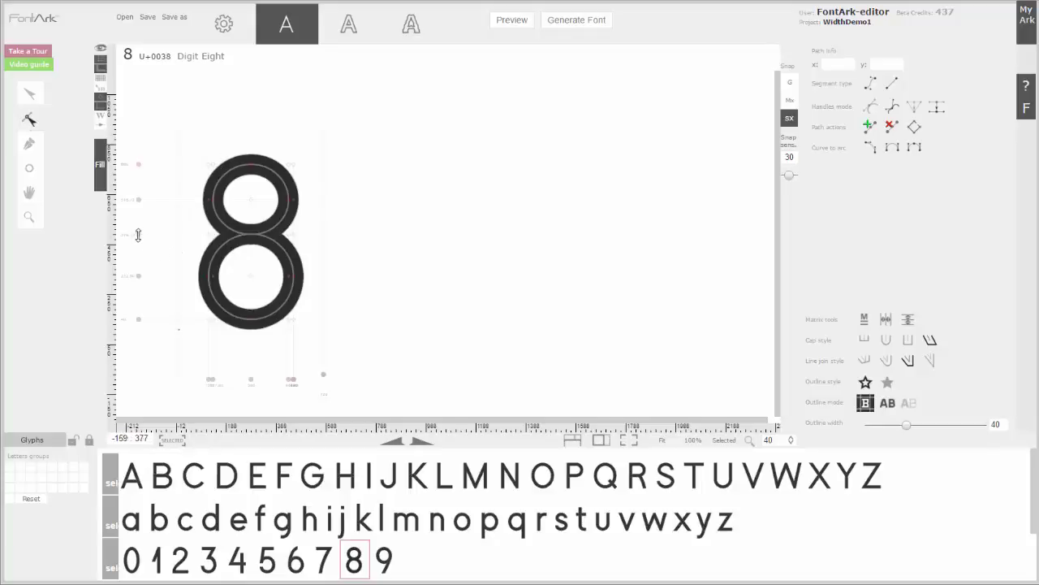
key(shift+b)
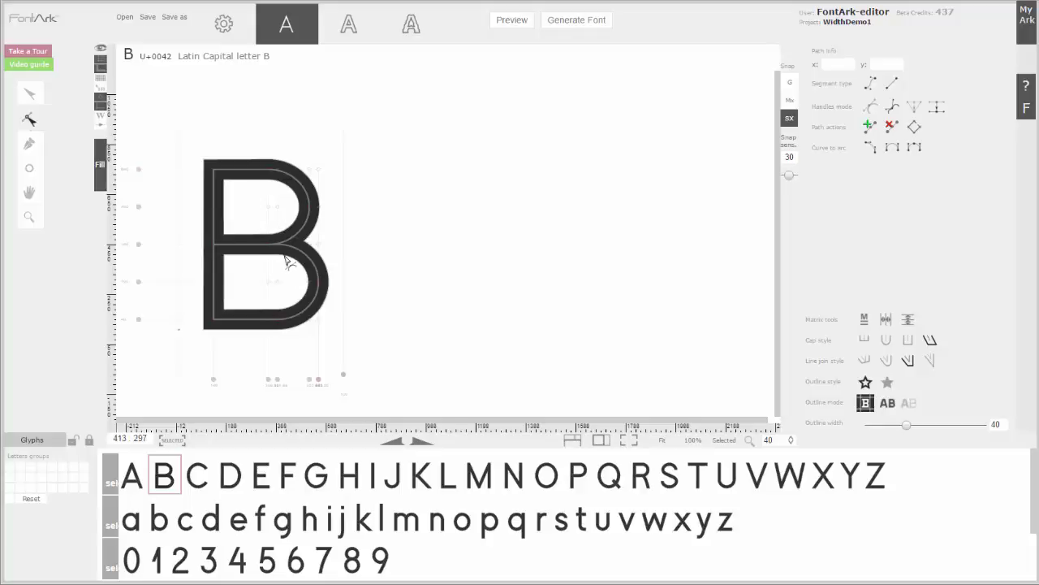
Open capital E with F also selected, raise their middle matrix row to about y 354, and deselect F
click(260, 475)
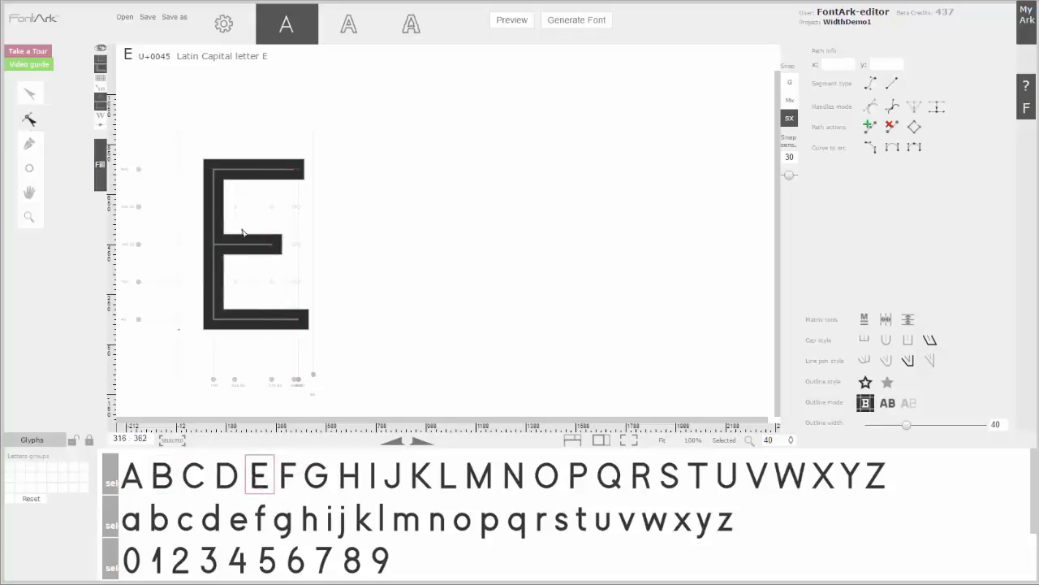
click(297, 462)
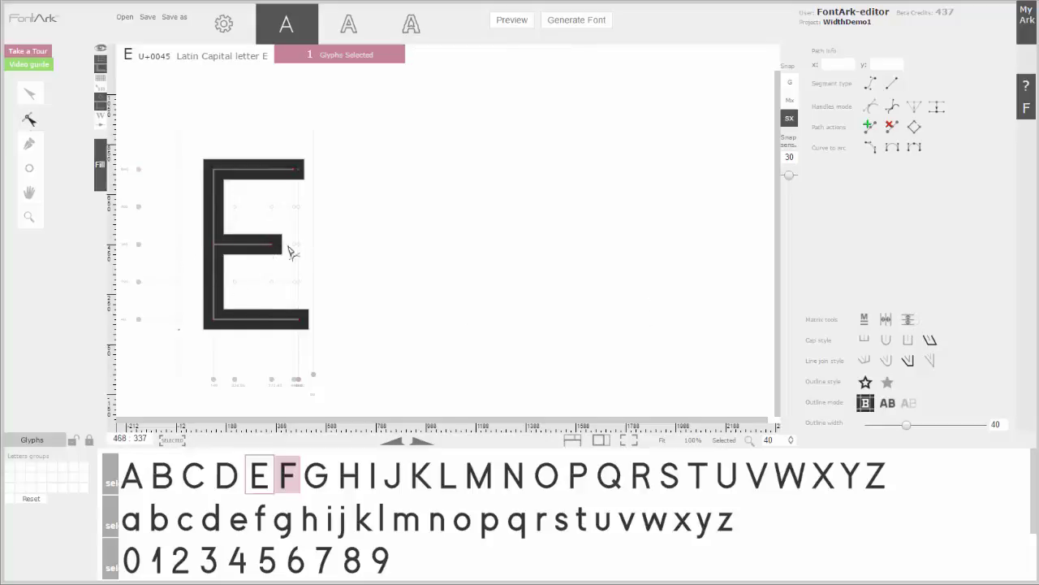
drag(138, 244, 138, 241)
click(292, 479)
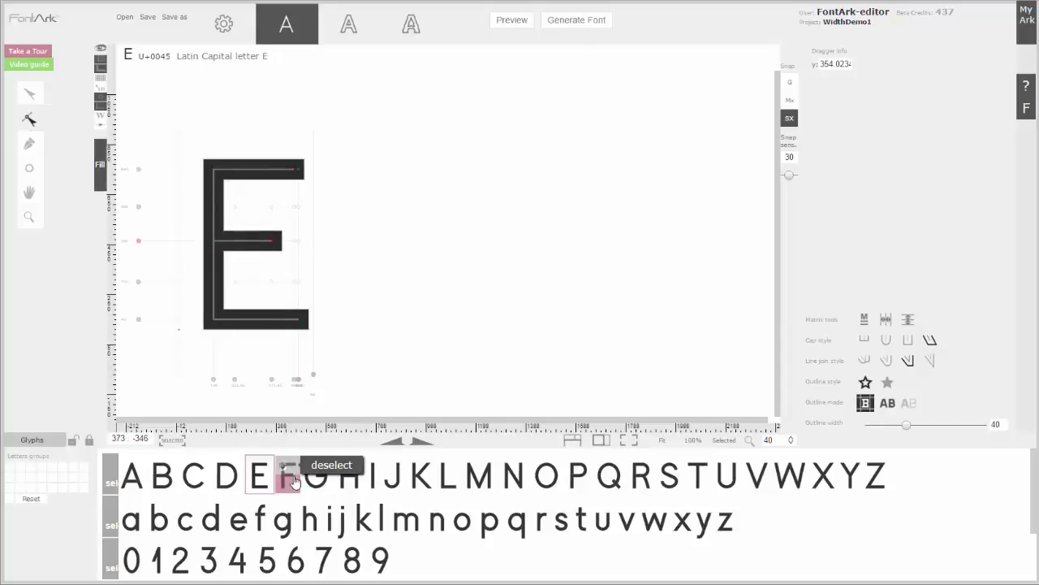
Open capital G for editing and display the 20 x 20 grid around its crossbar
click(315, 477)
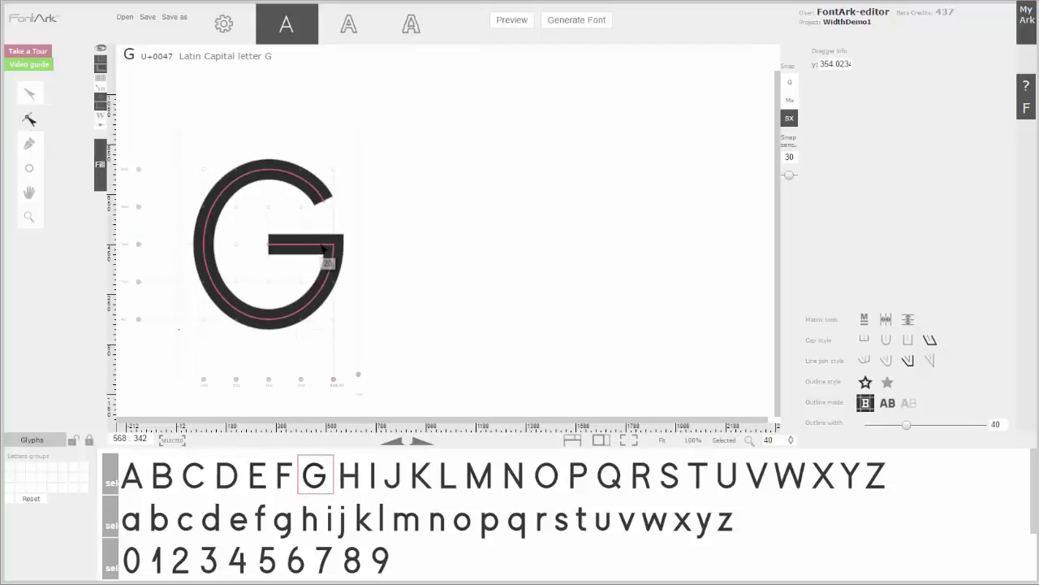
click(693, 440)
scroll(488, 213, up, 2)
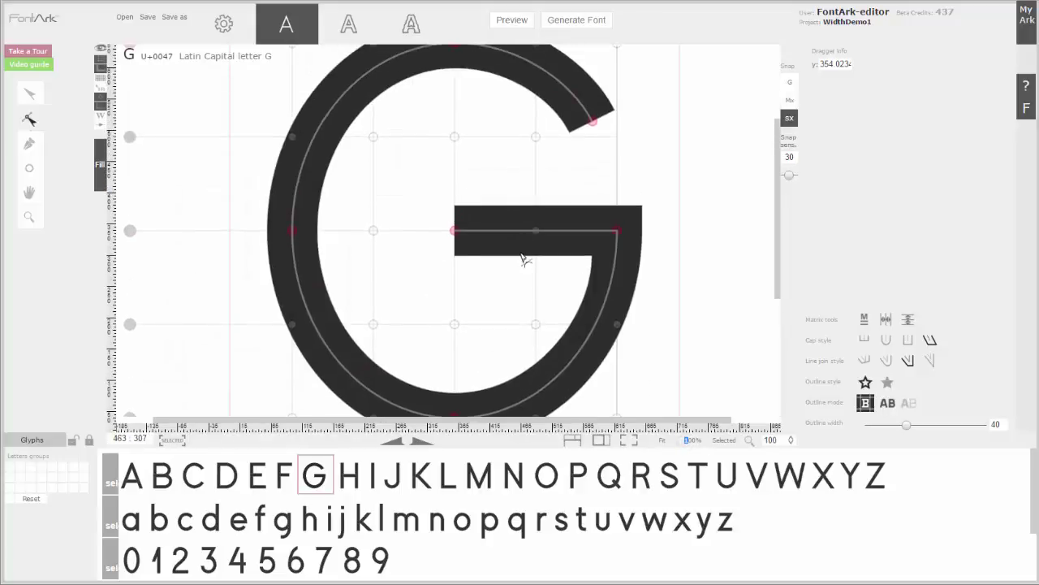
scroll(524, 259, down, 2)
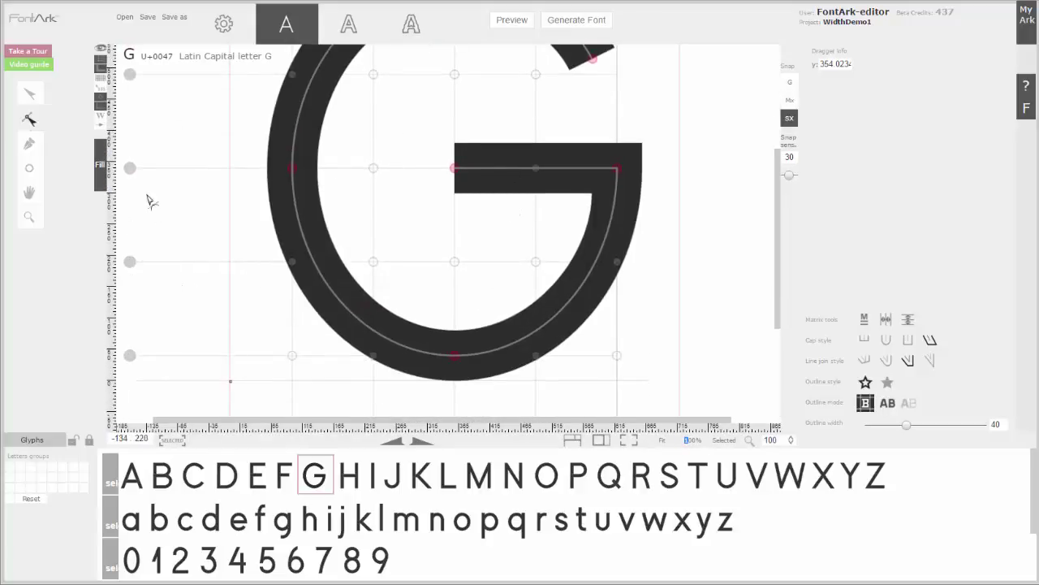
click(100, 73)
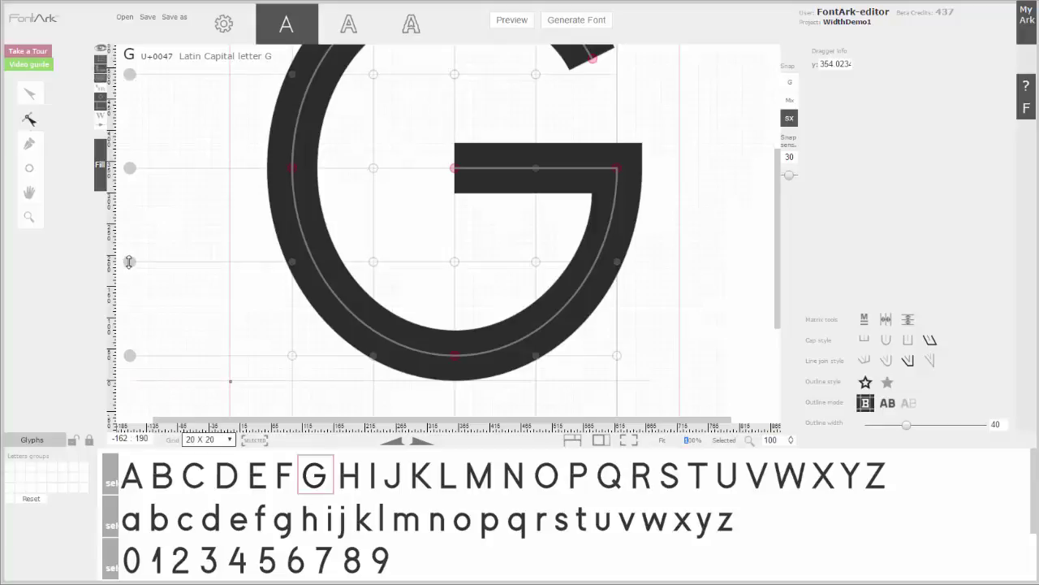
With grid snapping on, move G's row below the crossbar to y 320 and lower both crossbar points onto it
drag(128, 262, 130, 180)
click(788, 85)
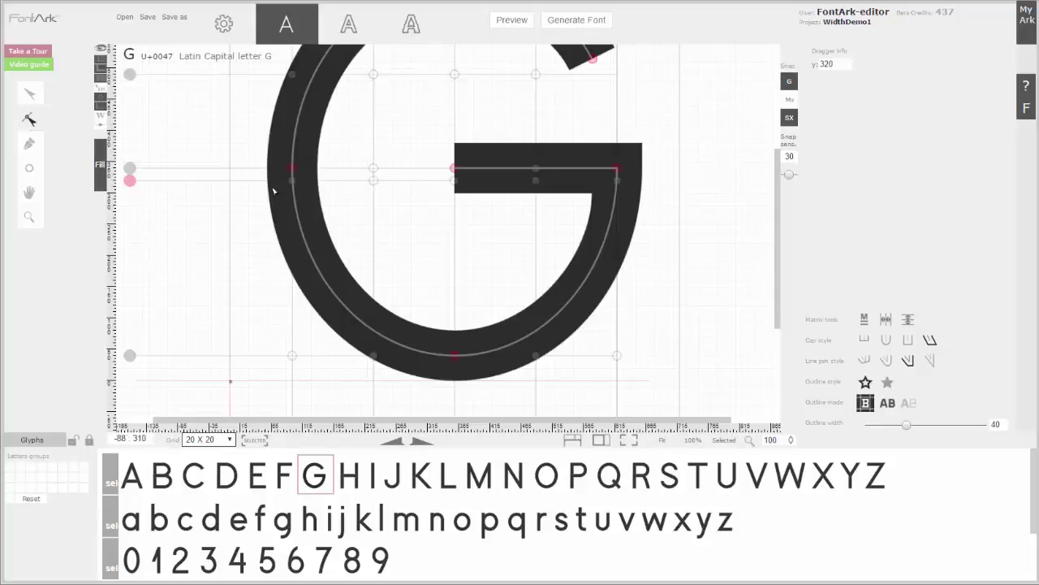
click(474, 171)
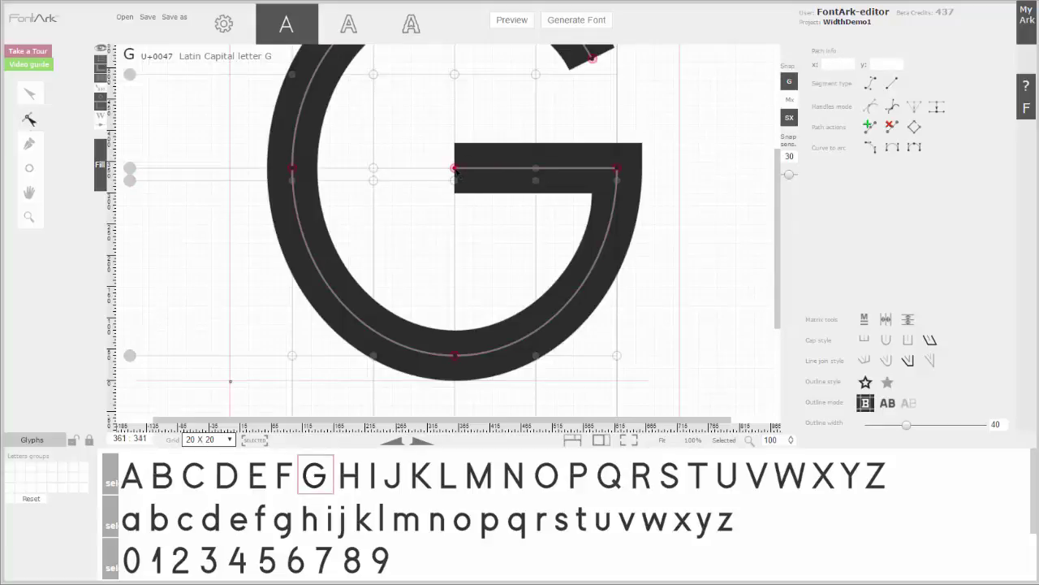
drag(459, 170, 459, 185)
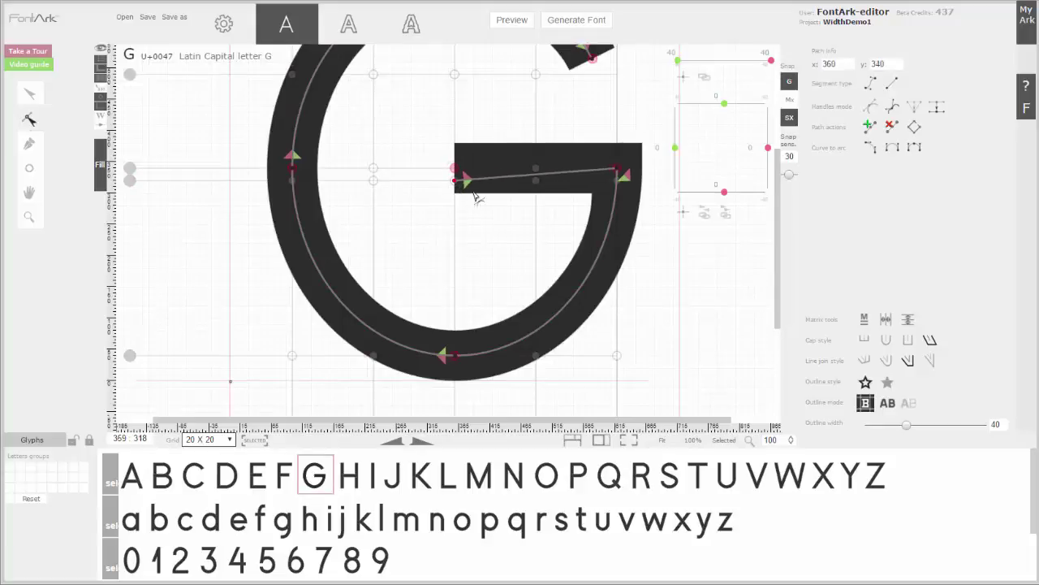
drag(619, 169, 621, 186)
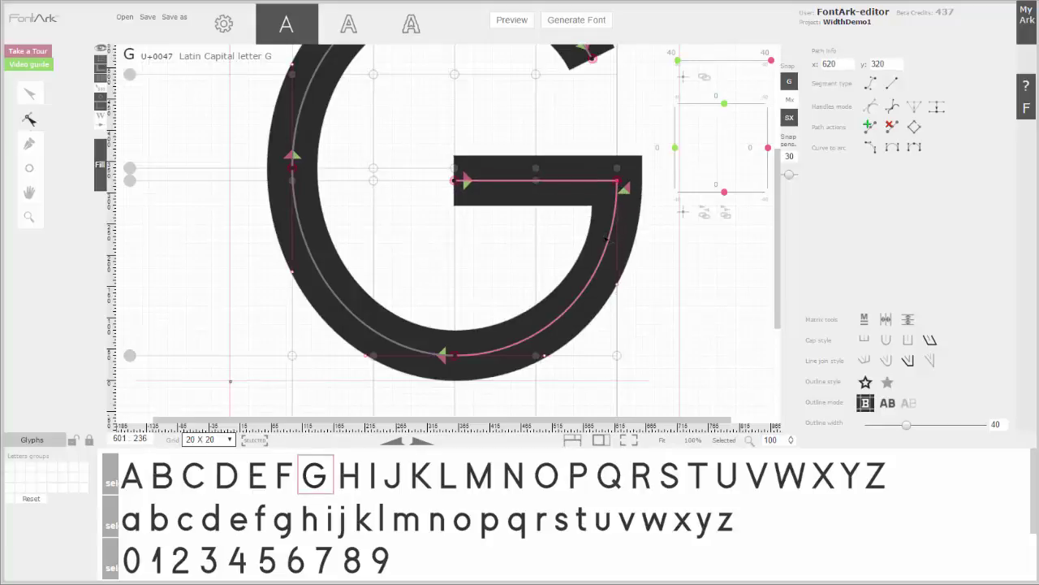
click(581, 306)
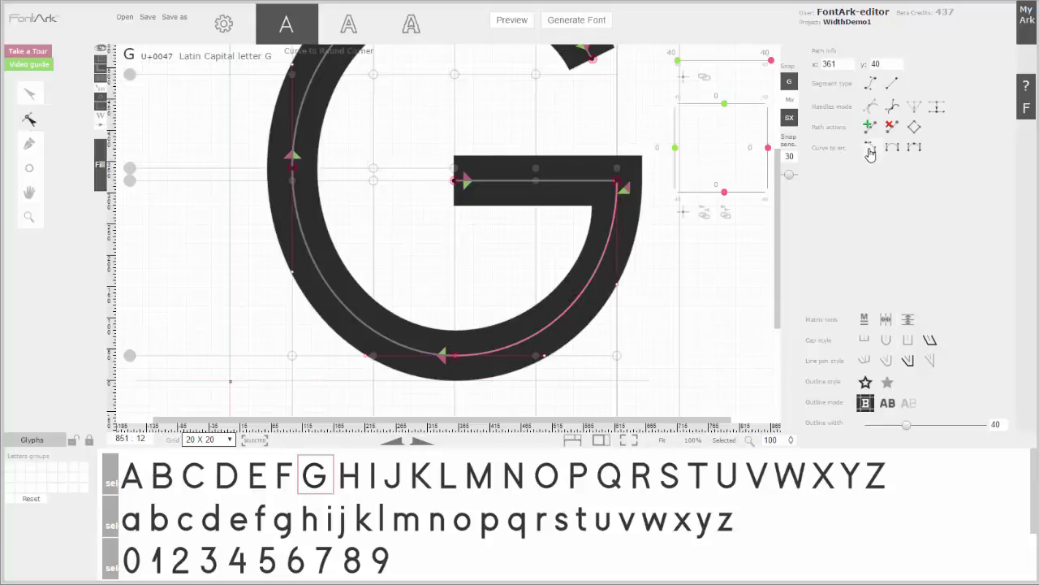
Open capital K and raise its middle matrix row to about y 361
click(662, 439)
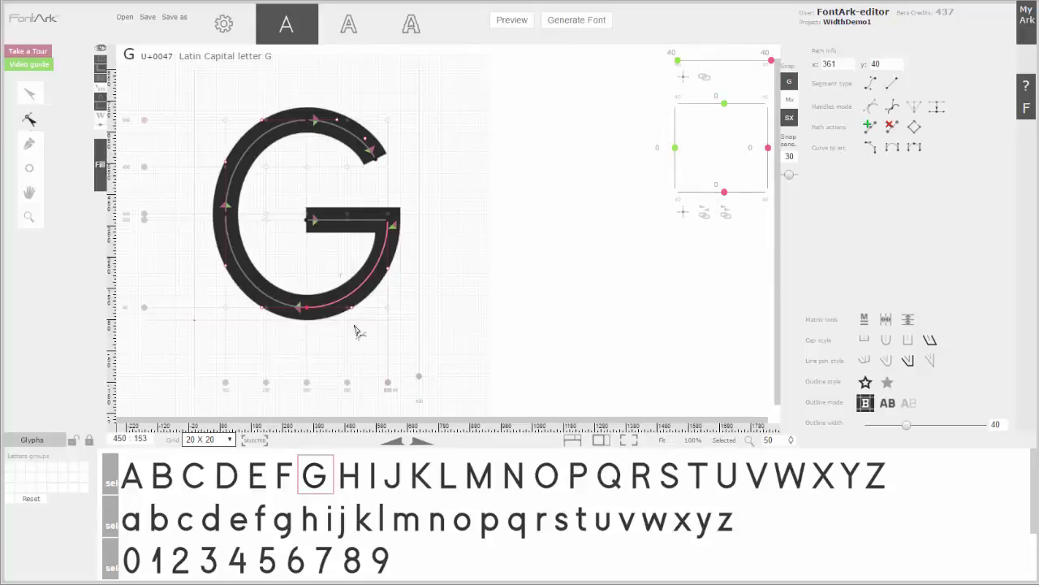
click(421, 487)
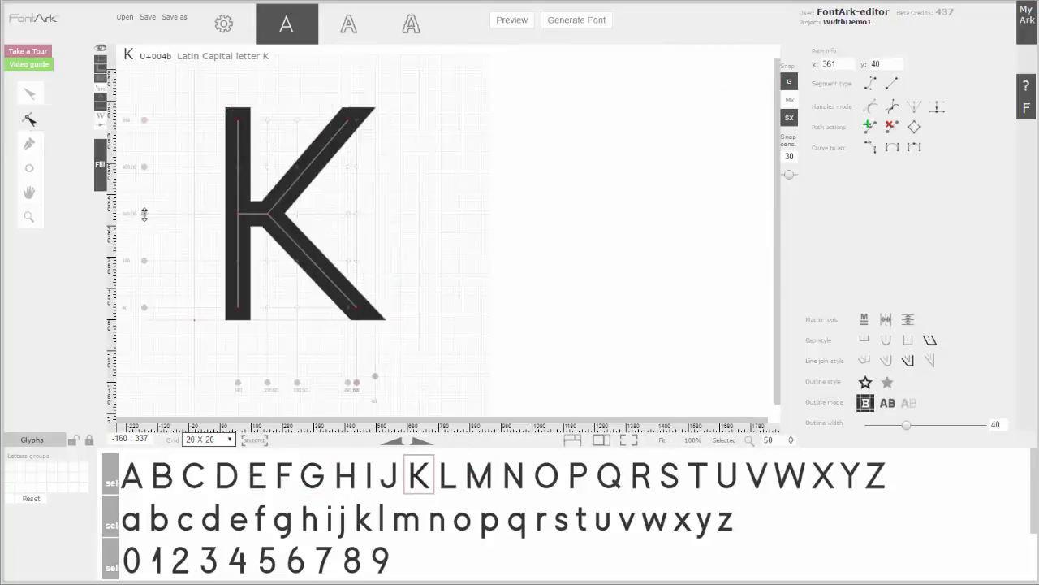
drag(145, 214, 143, 207)
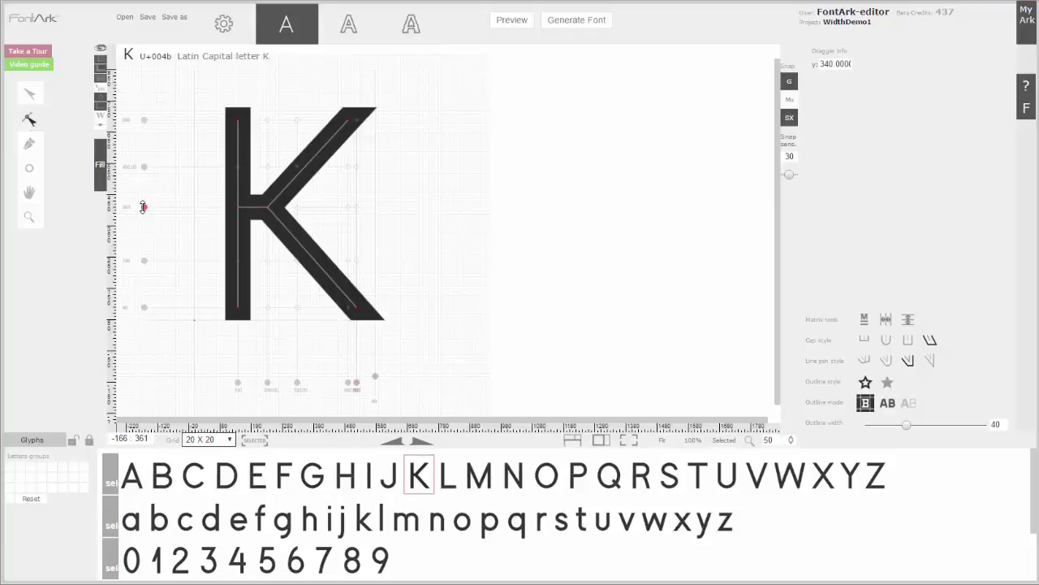
Open capital R with P also selected, and set their middle matrix row to y 320 and the bowl's centre row to y 480
mouse_move(578, 484)
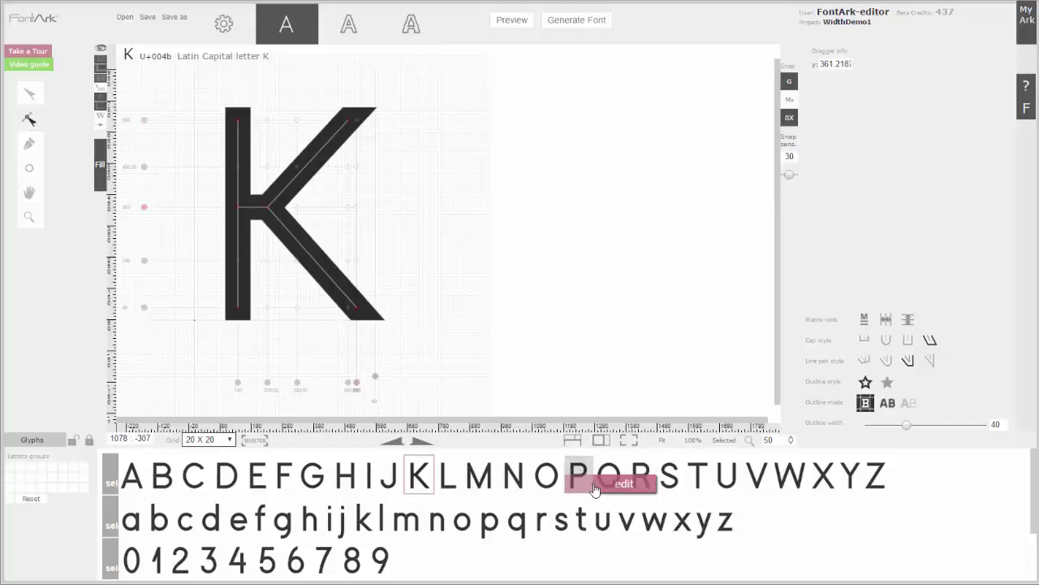
click(636, 479)
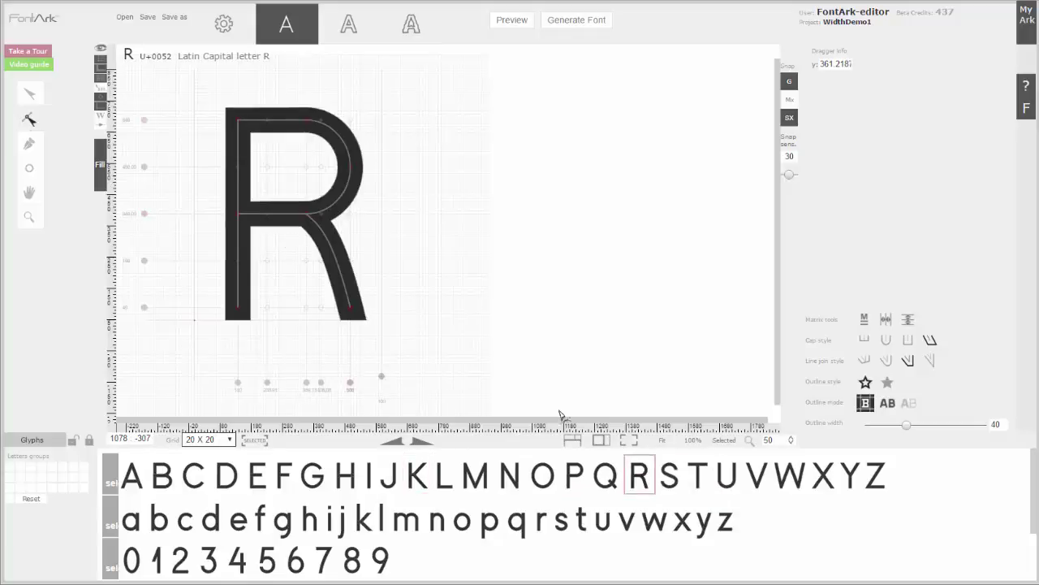
click(574, 478)
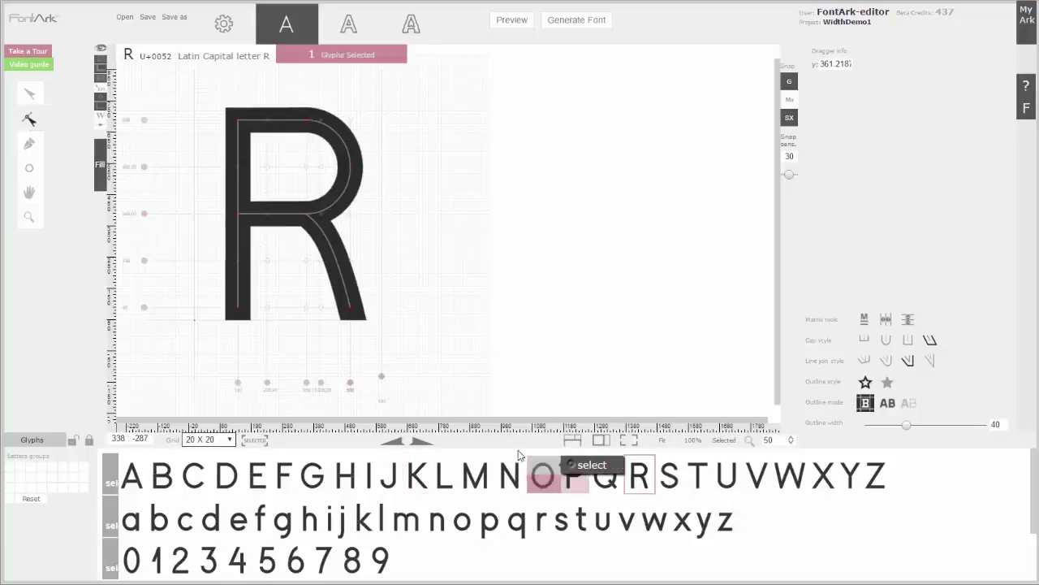
drag(142, 212, 144, 225)
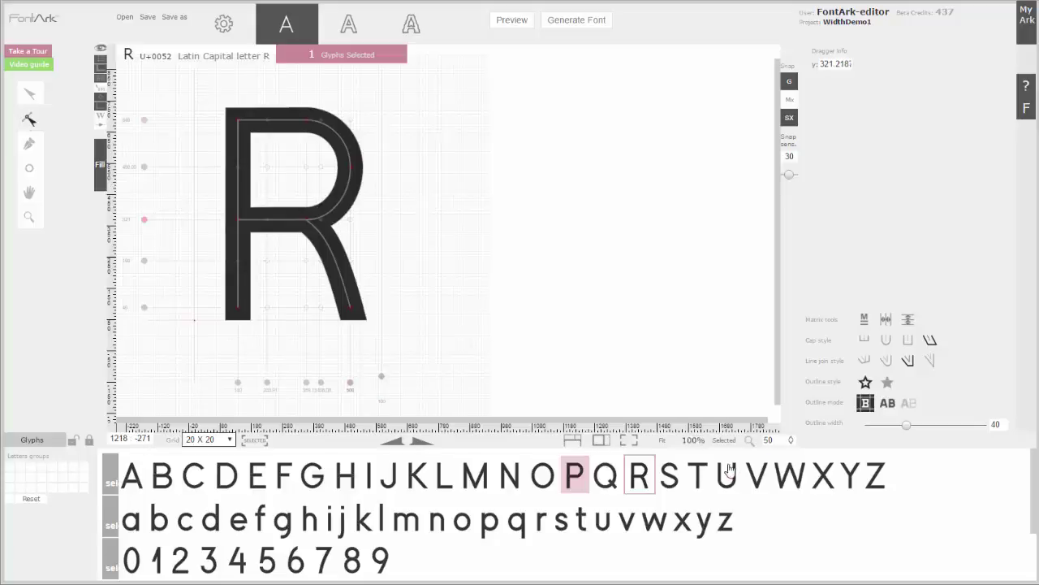
click(692, 439)
click(228, 439)
click(216, 475)
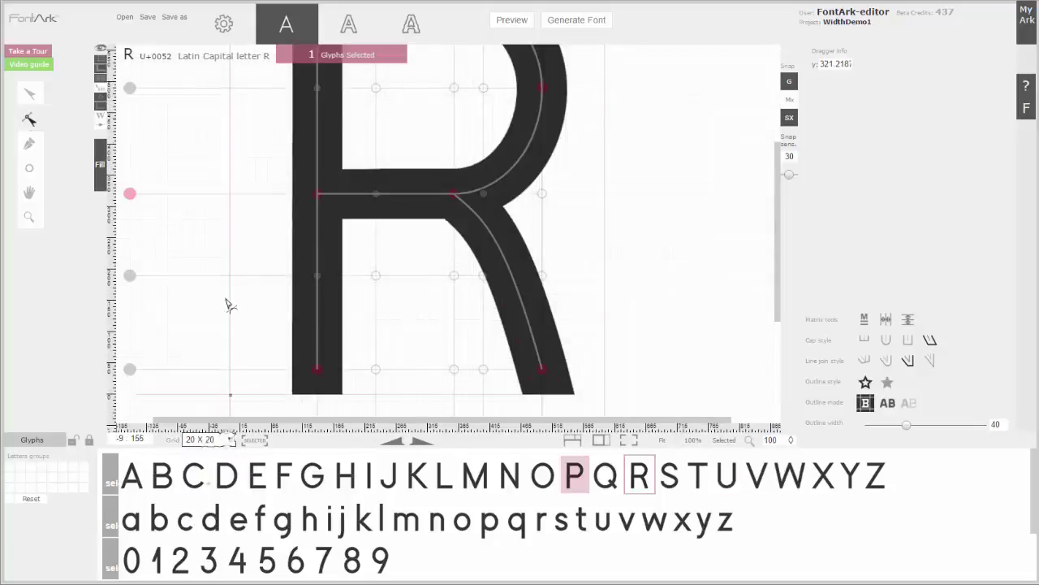
scroll(230, 305, up, 1)
drag(130, 256, 130, 257)
drag(130, 150, 130, 157)
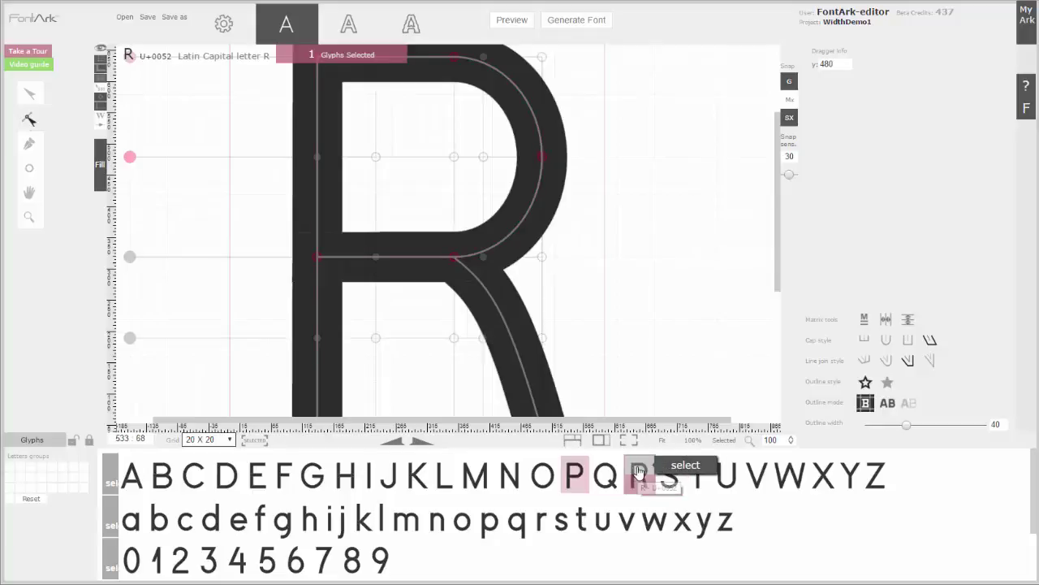
Open capital P and lower its middle matrix row and the bowl's centre row slightly to enlarge the bowl
click(578, 492)
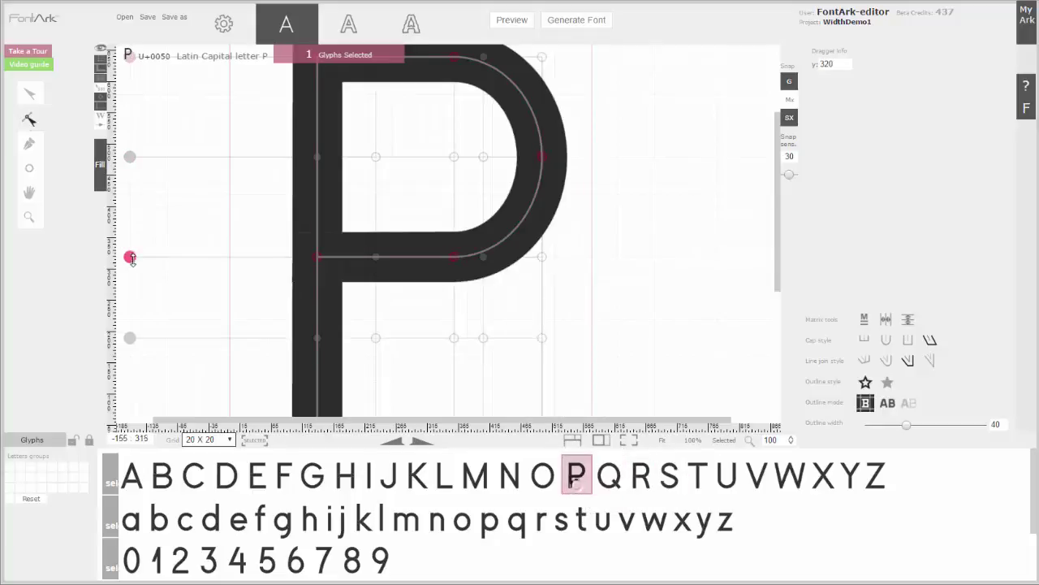
drag(130, 257, 130, 268)
drag(132, 156, 130, 163)
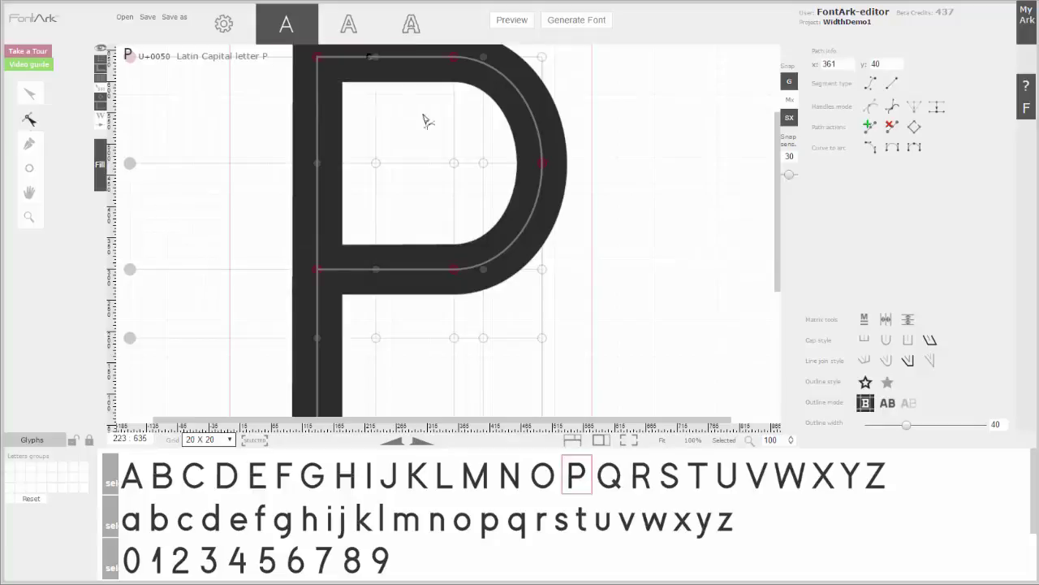
Open capital S and set the upper curve's left column to about x 124 and its upper terminal column to x 460
click(667, 484)
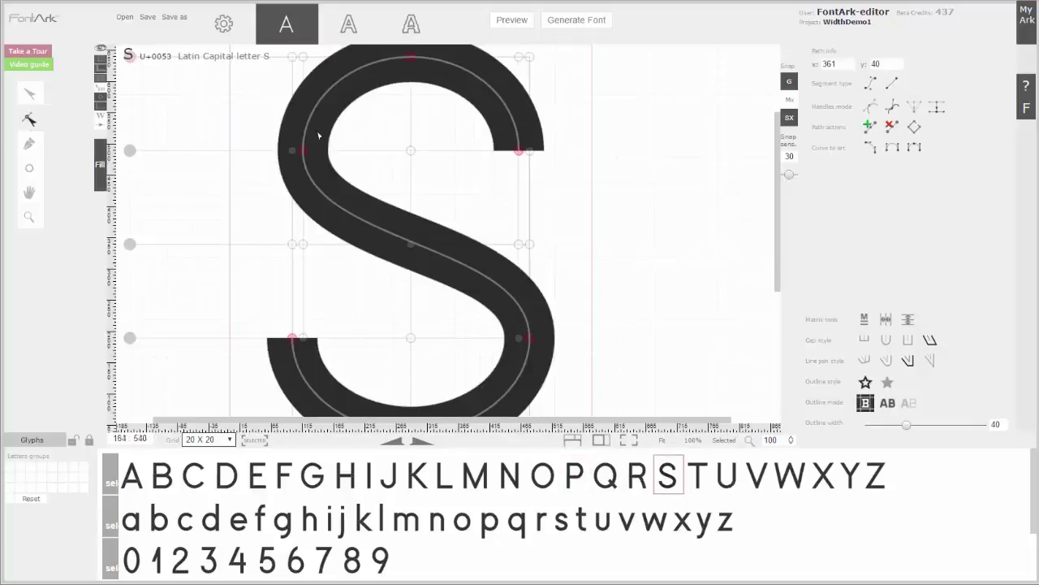
scroll(357, 227, down, 3)
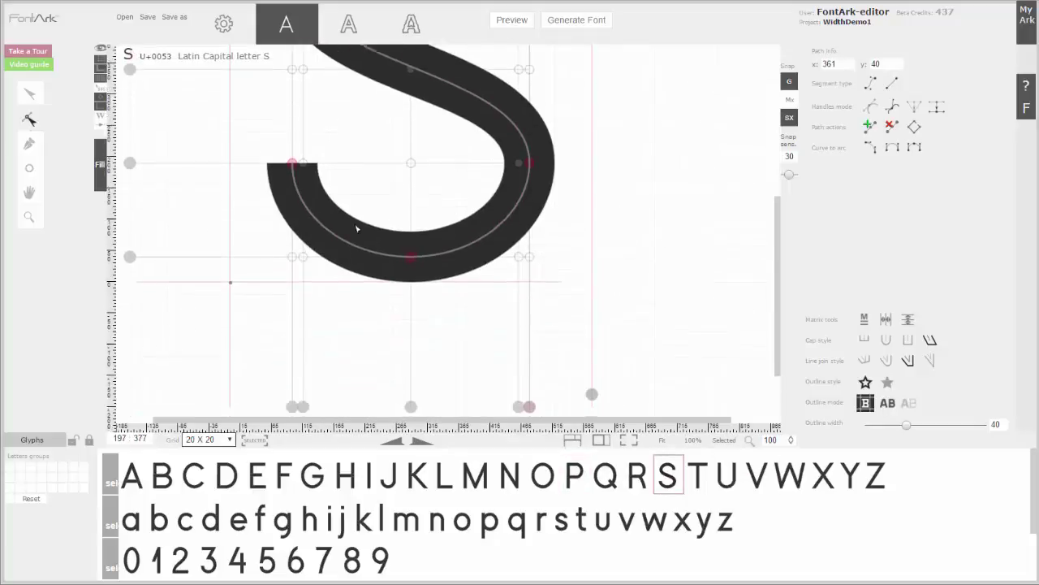
click(664, 440)
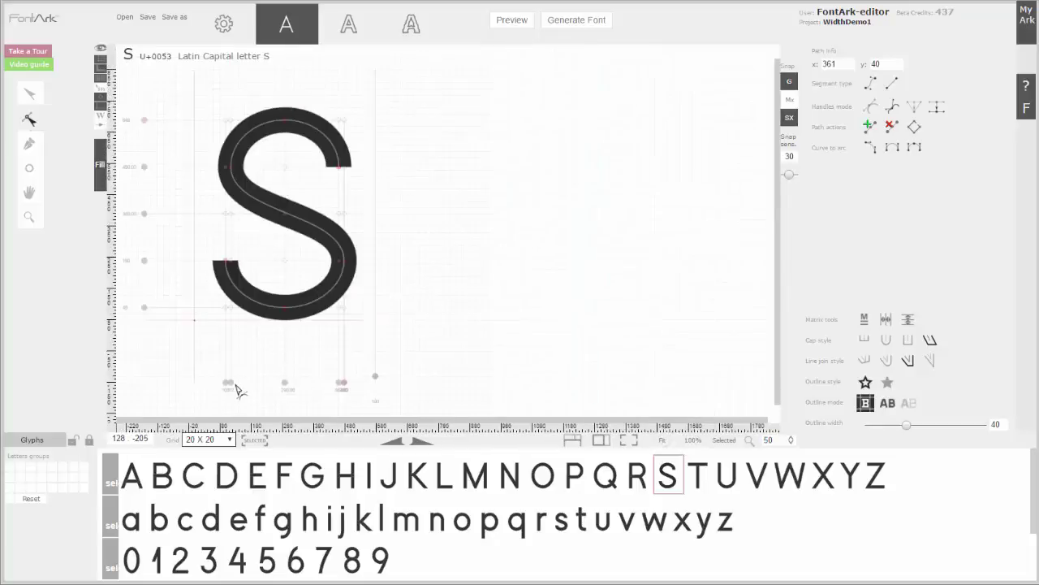
drag(230, 382, 235, 382)
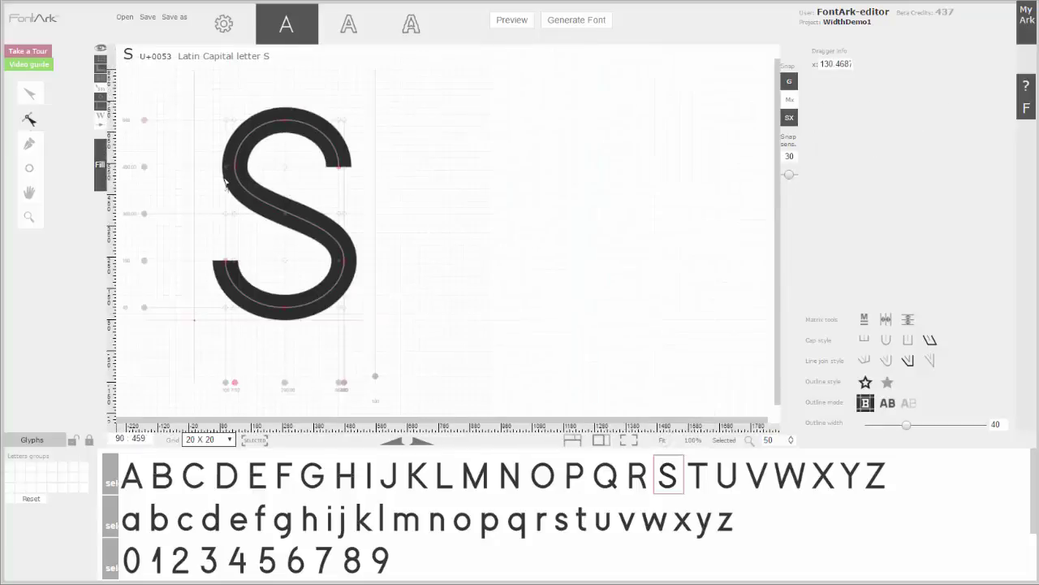
drag(339, 384, 333, 382)
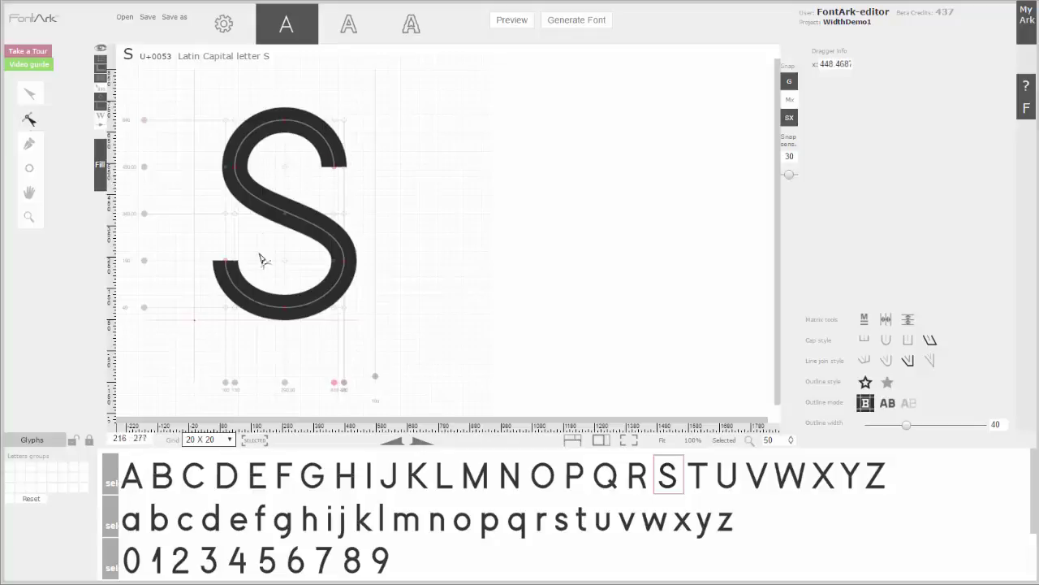
drag(235, 384, 232, 383)
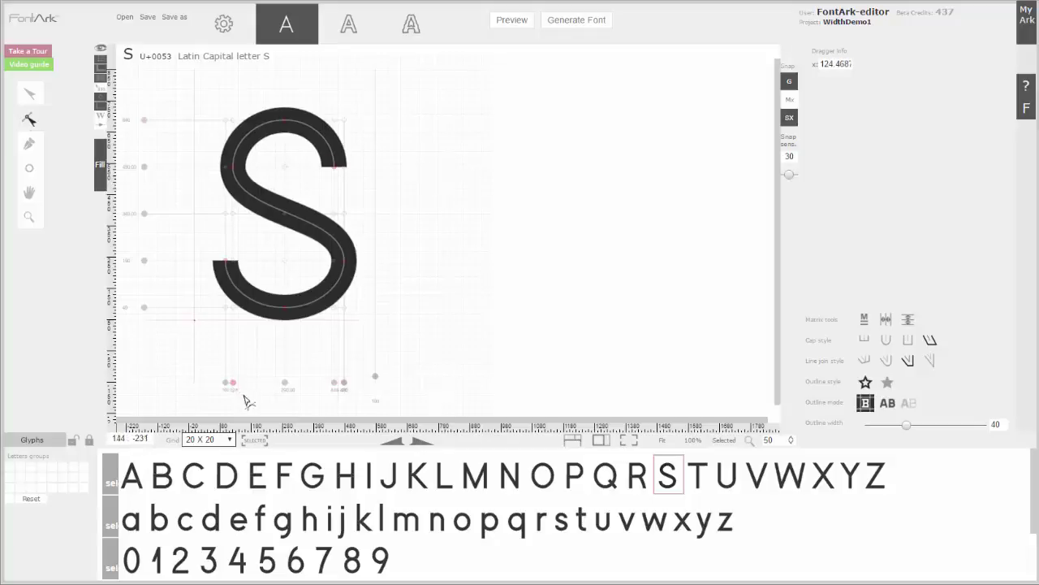
drag(333, 387, 339, 379)
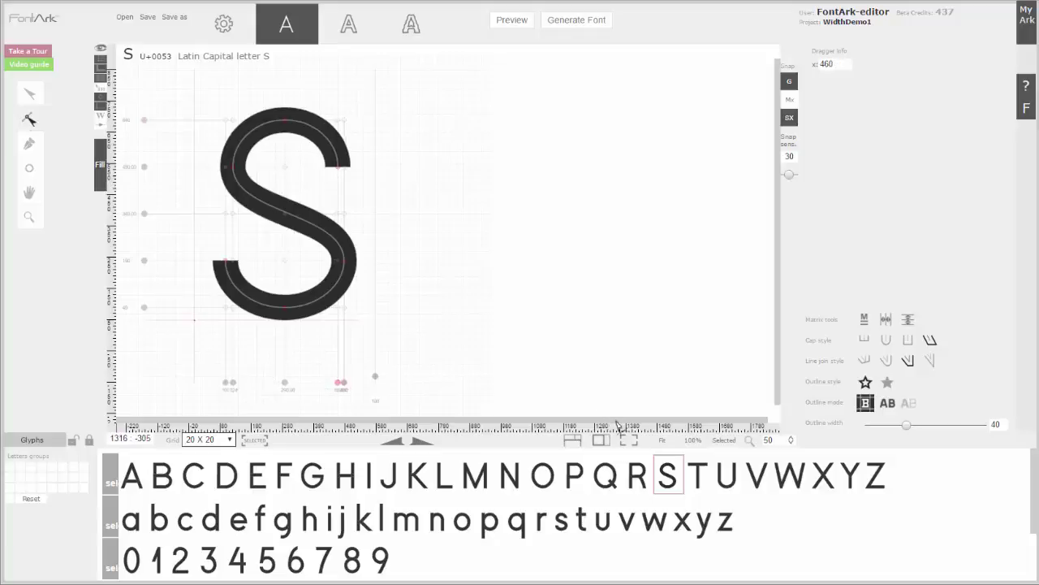
Set the junction's matrix row to y 300 in capital Y and to y 260 in lowercase k
click(848, 479)
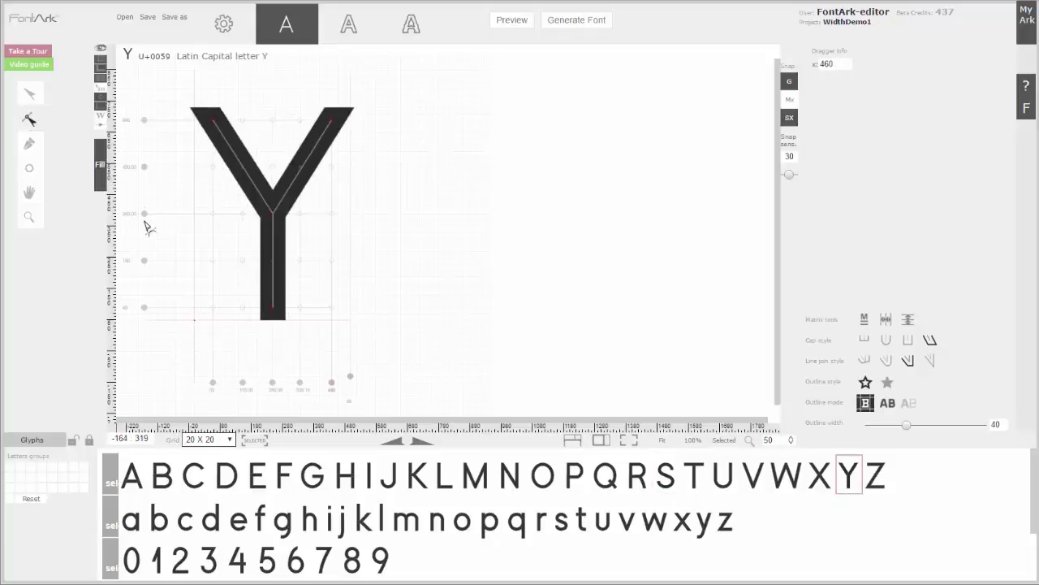
drag(143, 215, 142, 227)
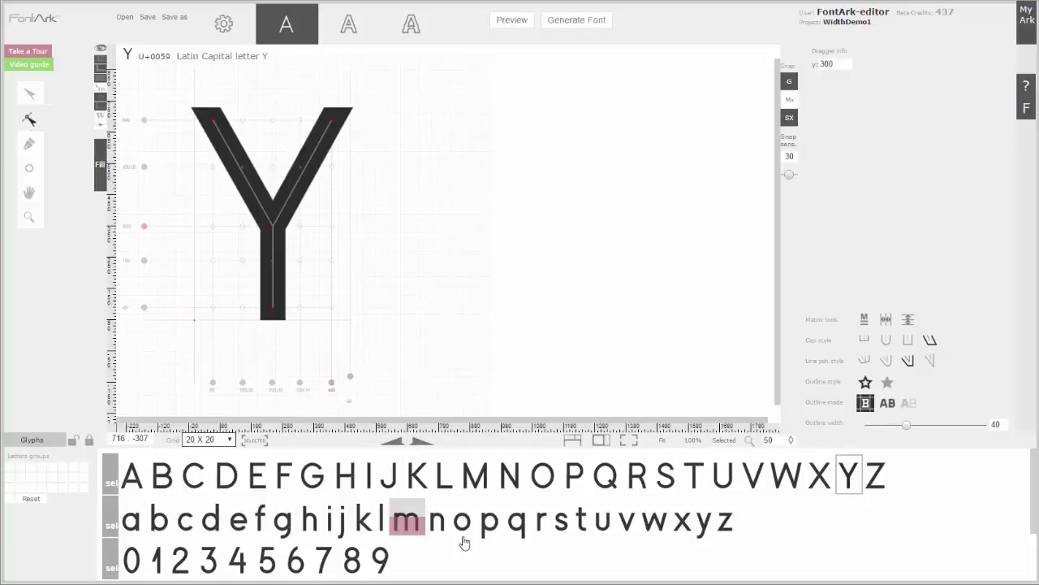
mouse_move(731, 536)
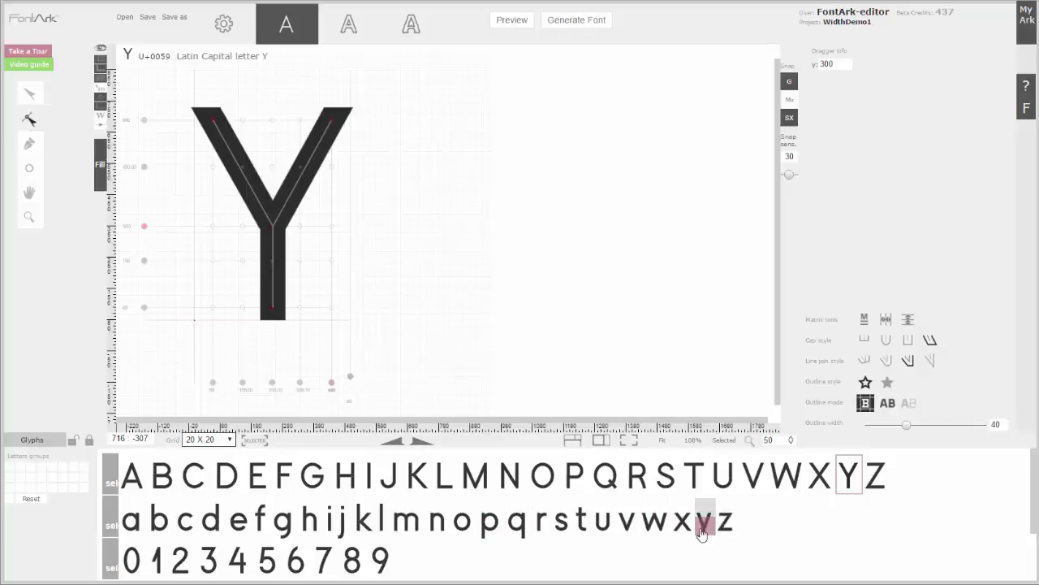
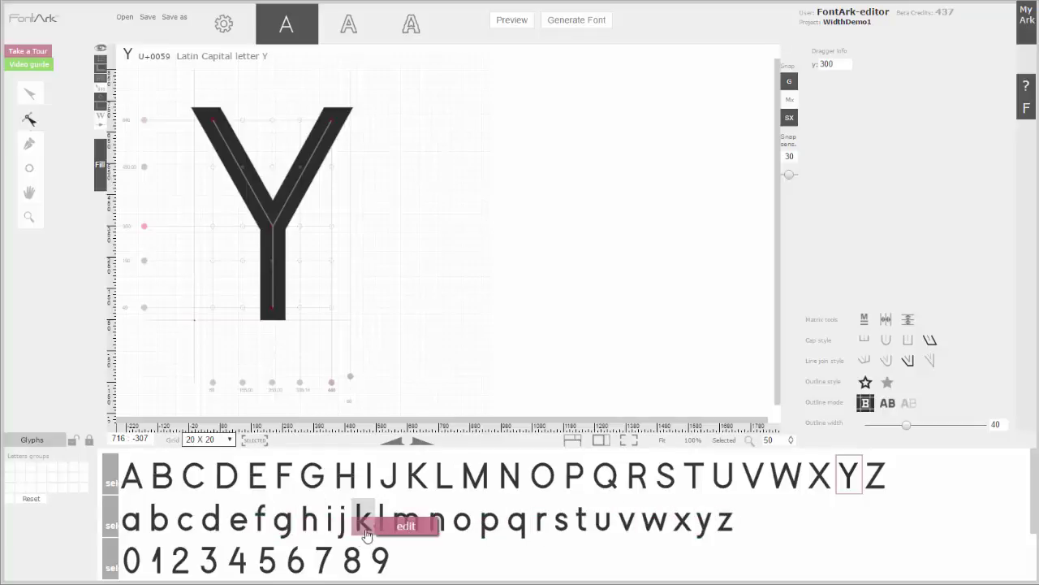
drag(144, 244, 143, 238)
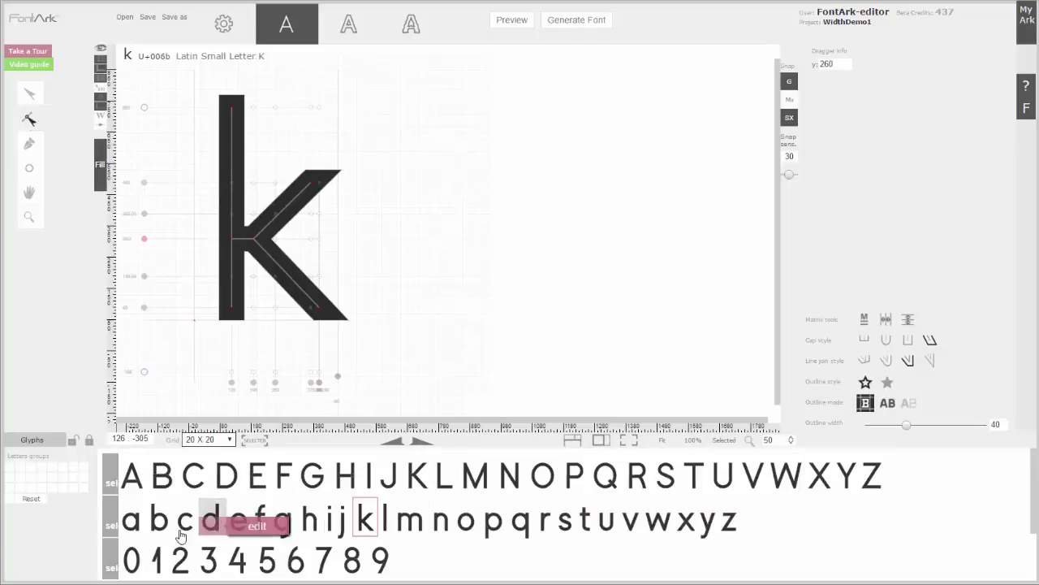
Open capital O, turn off the fill display, and add capitals C, G, J, Q, S and U to the selection
mouse_move(174, 539)
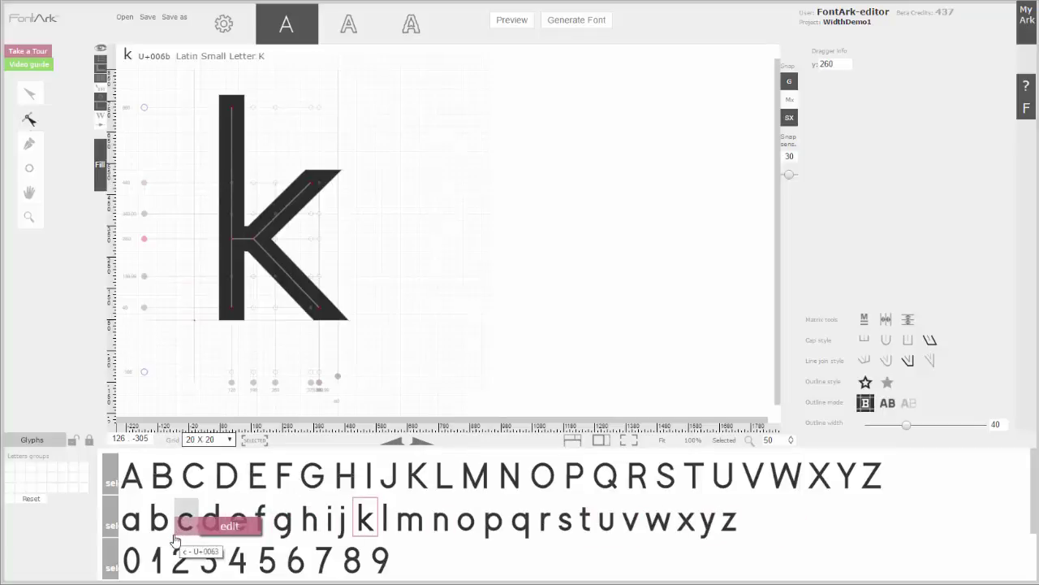
click(554, 486)
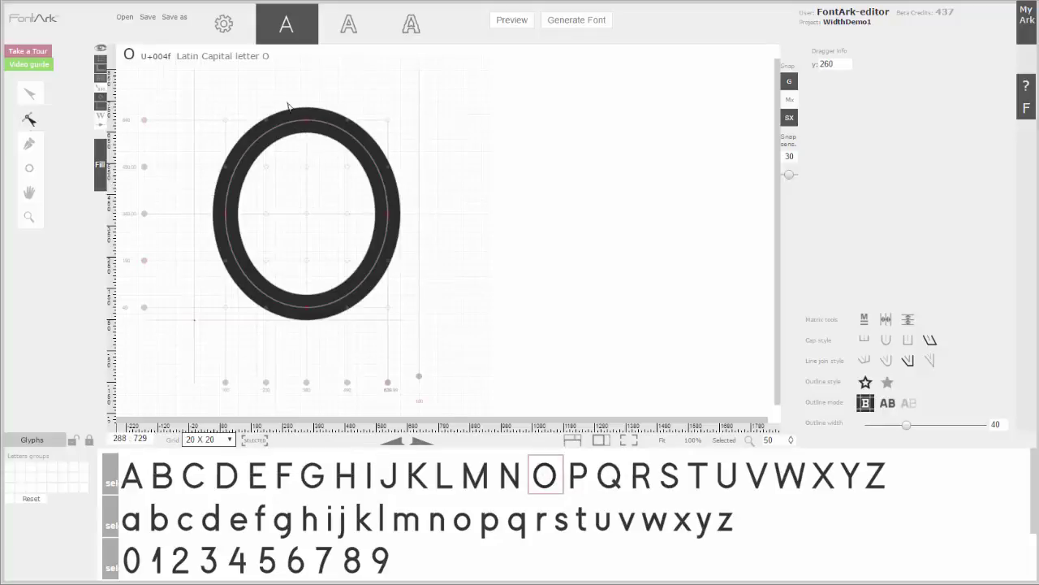
click(307, 139)
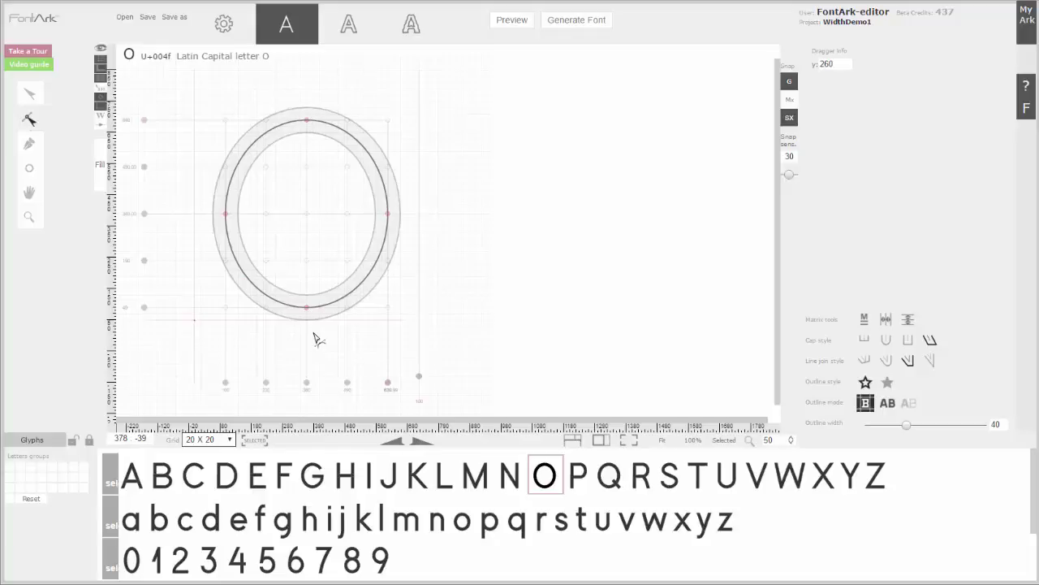
click(194, 475)
click(313, 482)
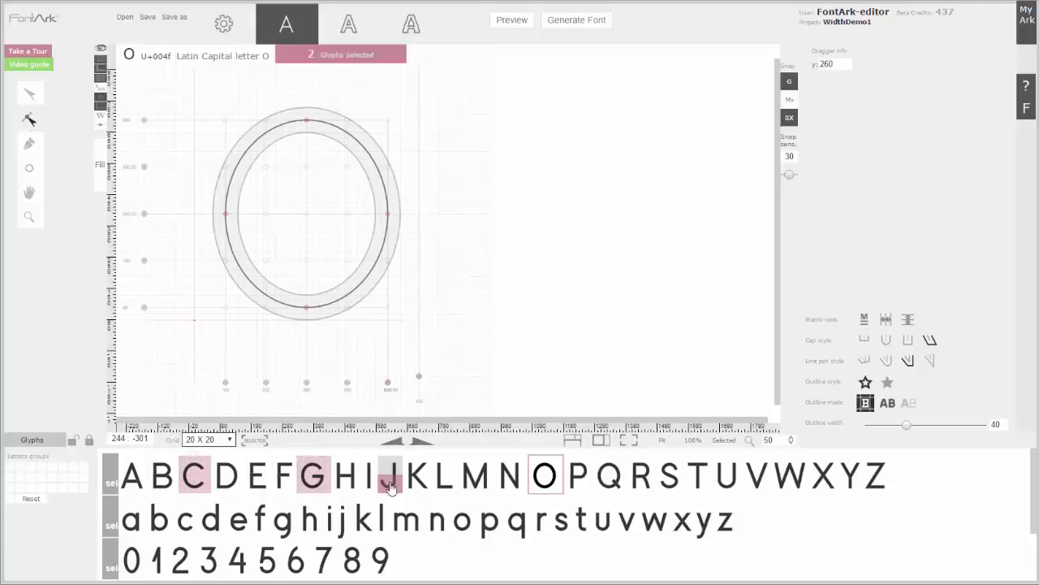
click(617, 487)
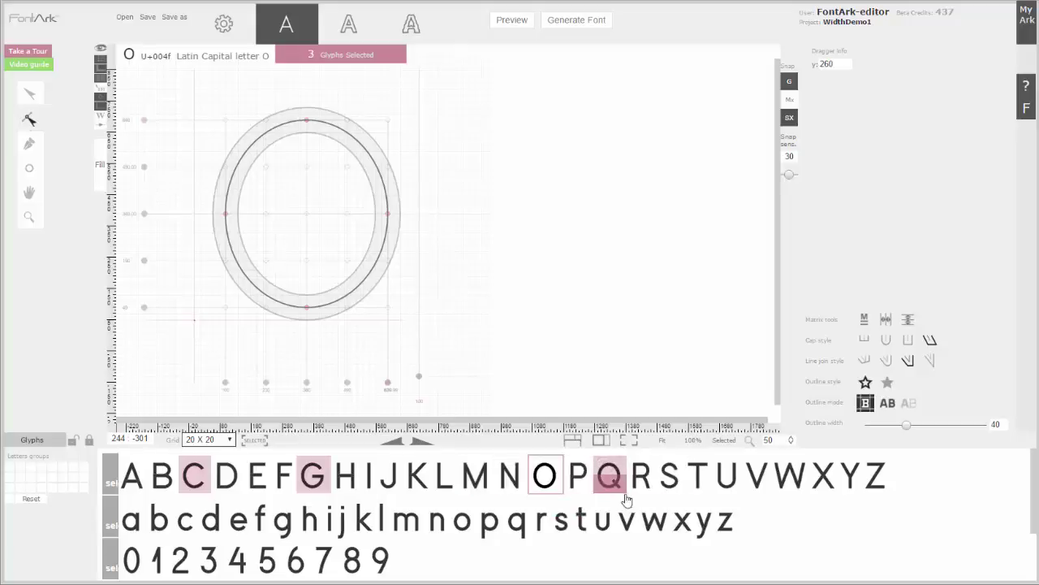
click(669, 478)
click(728, 481)
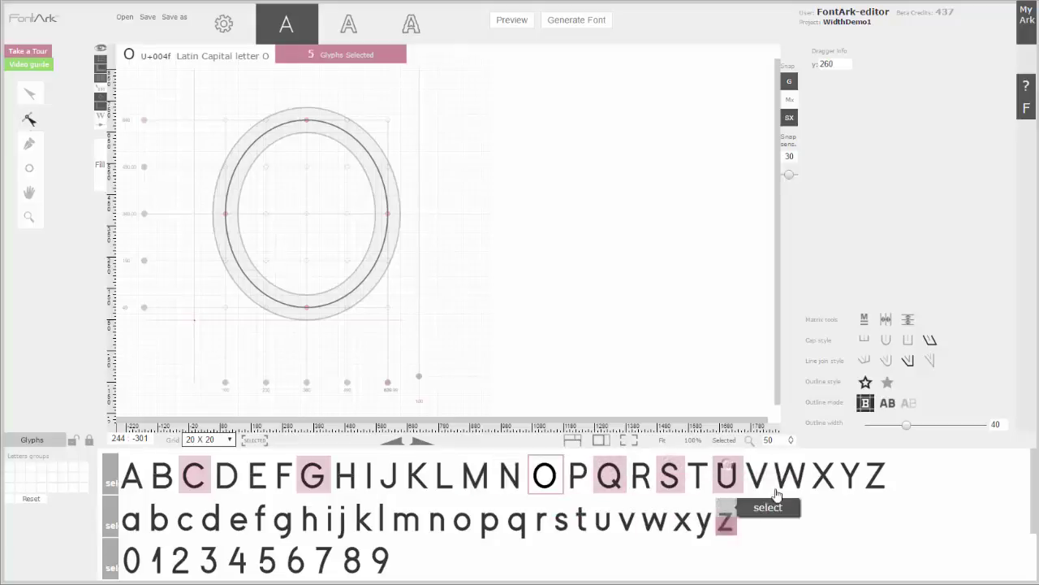
click(392, 465)
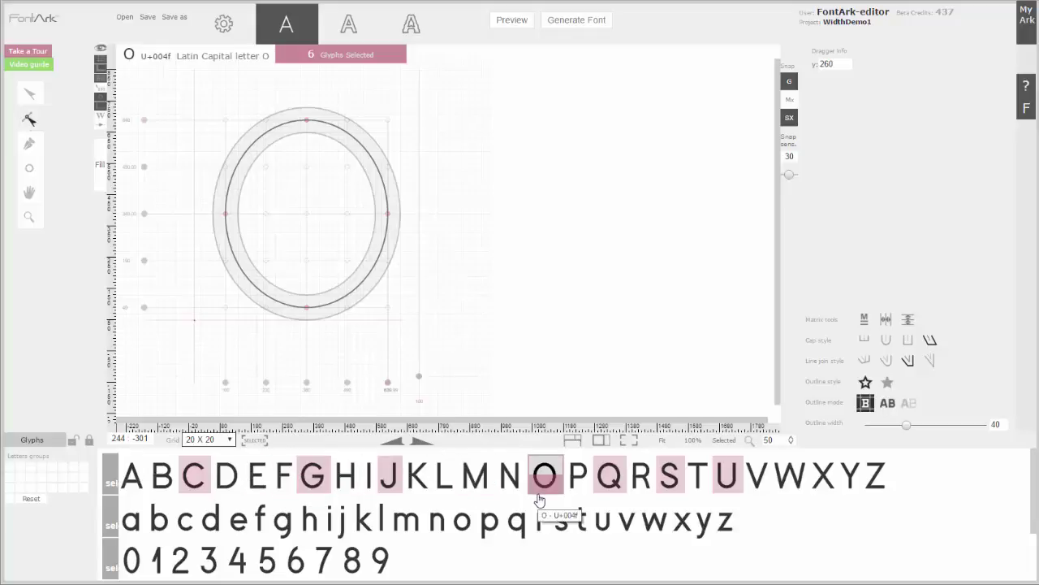
Raise the top centre matrix circle of O and the selected round capitals to y 650 for the upper overshoot
click(693, 442)
scroll(482, 318, up, 3)
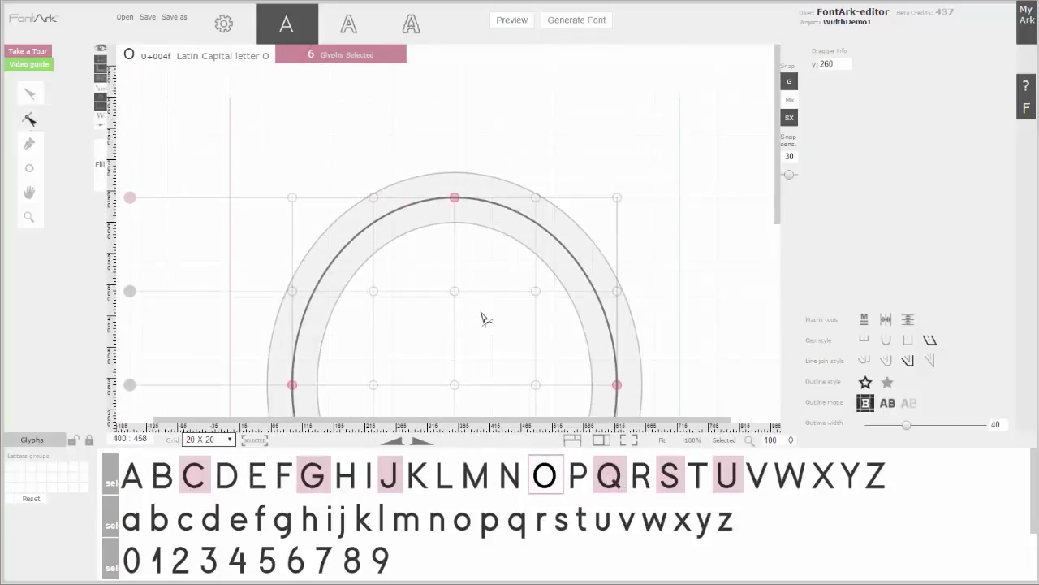
click(29, 168)
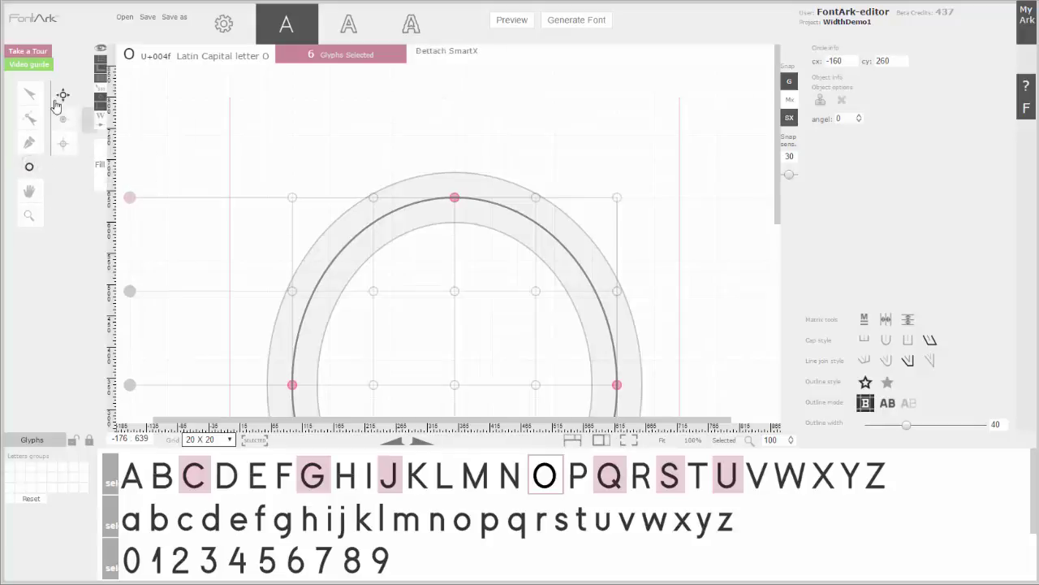
click(454, 191)
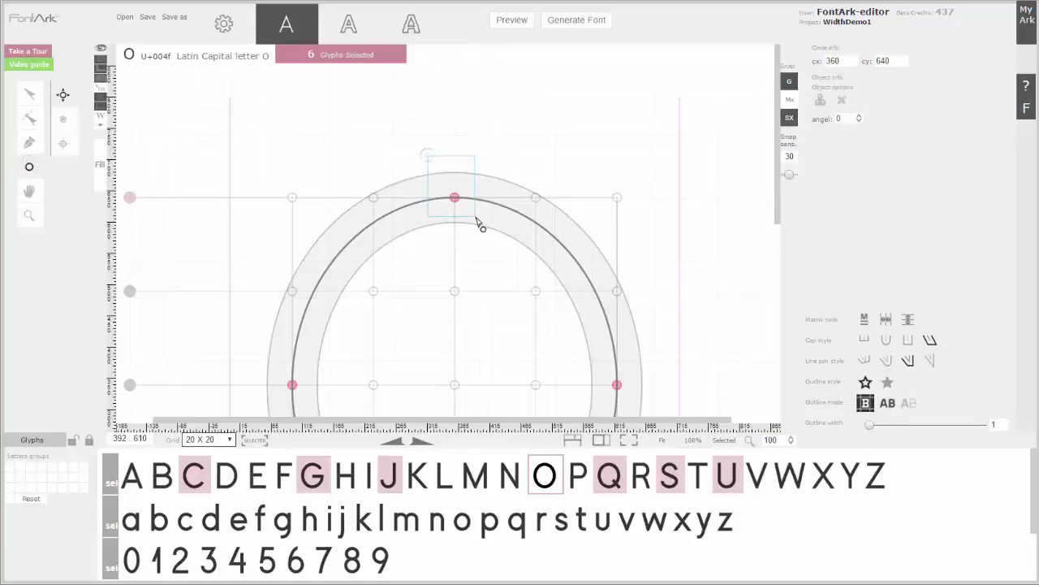
key(Up)
key(Up)
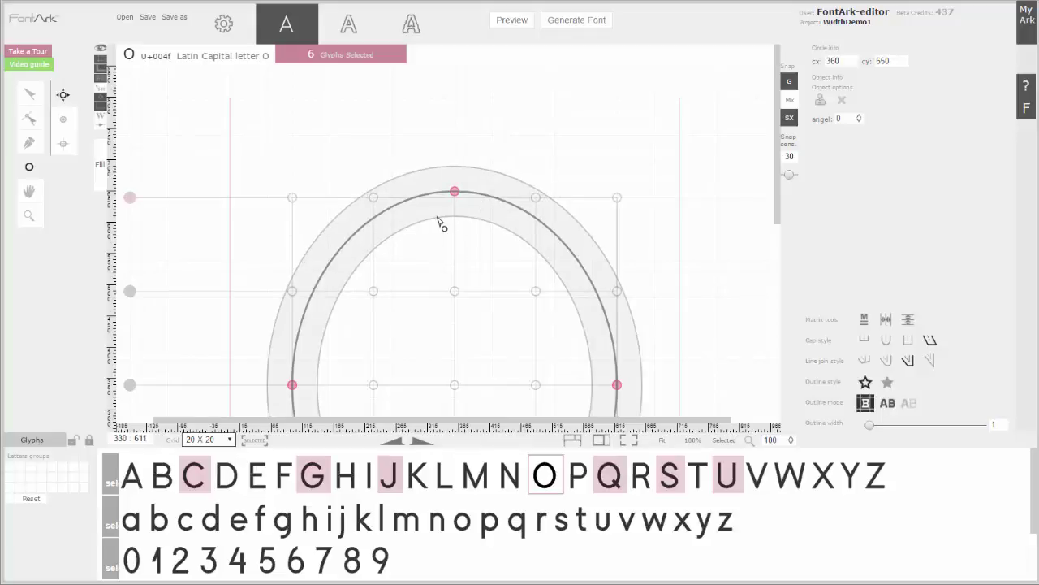
Lower the bottom centre matrix circle of O and the selected capitals to y 30, and clear the glyph selection
scroll(438, 225, down, 5)
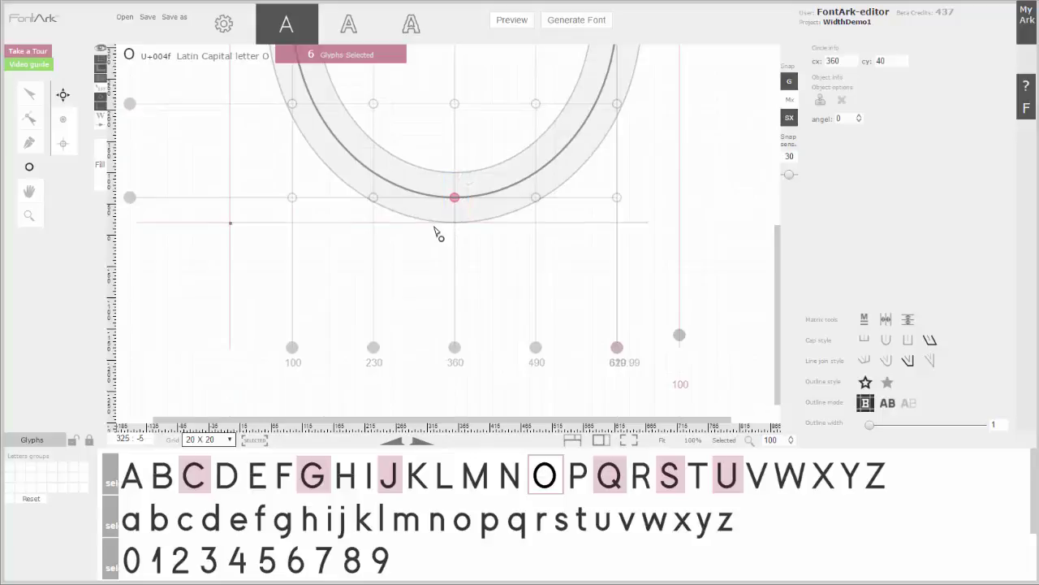
key(Down)
key(Down)
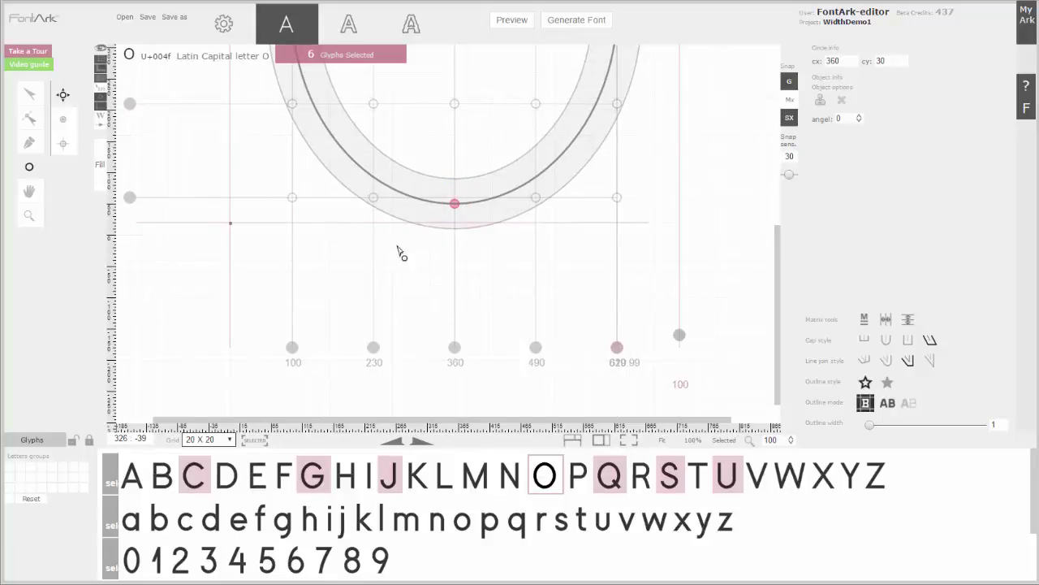
click(302, 55)
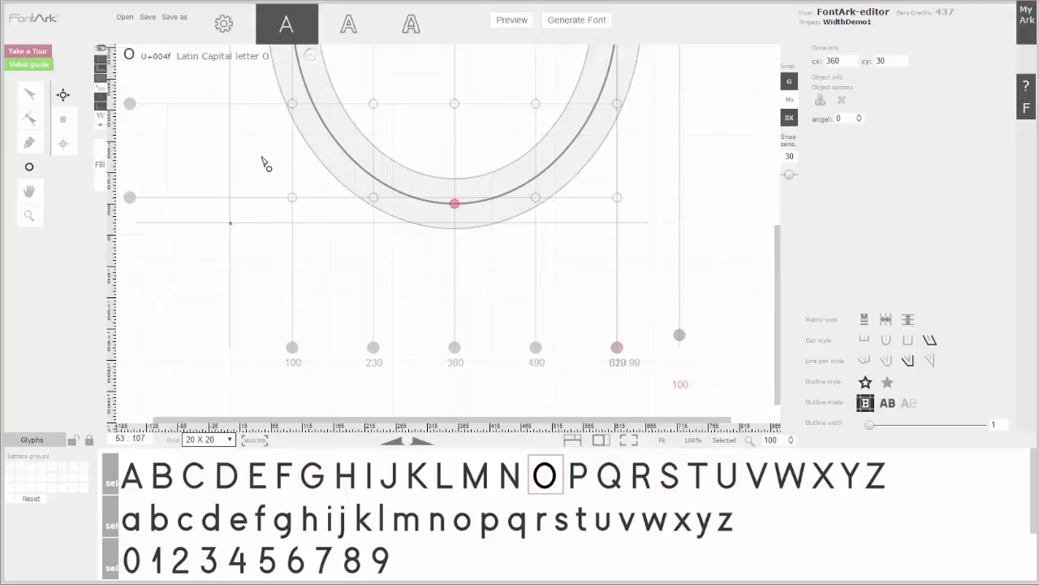
Open capital J and examine the overshoot of its bottom curve against the baseline
mouse_move(254, 486)
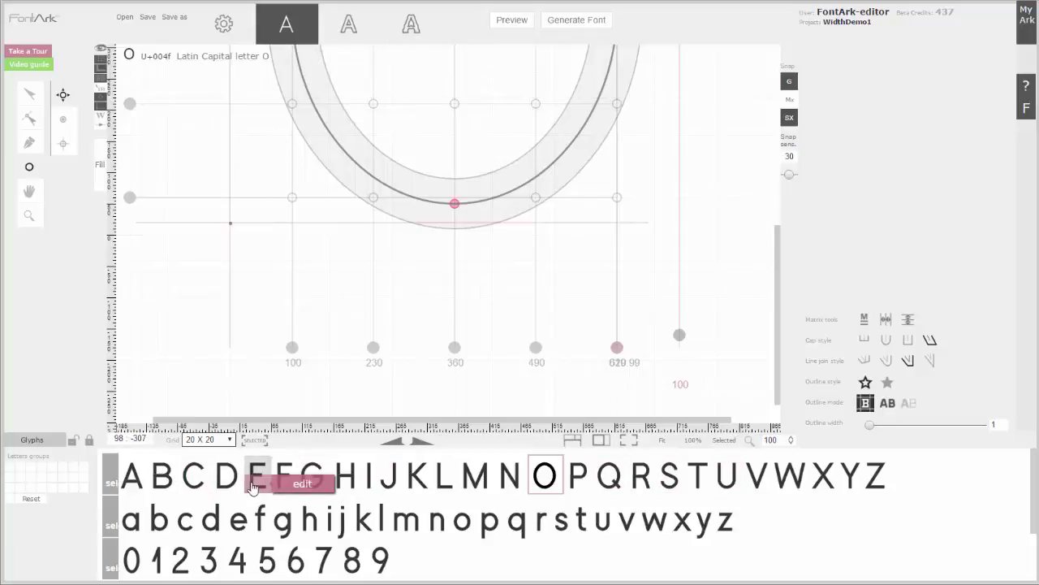
click(391, 473)
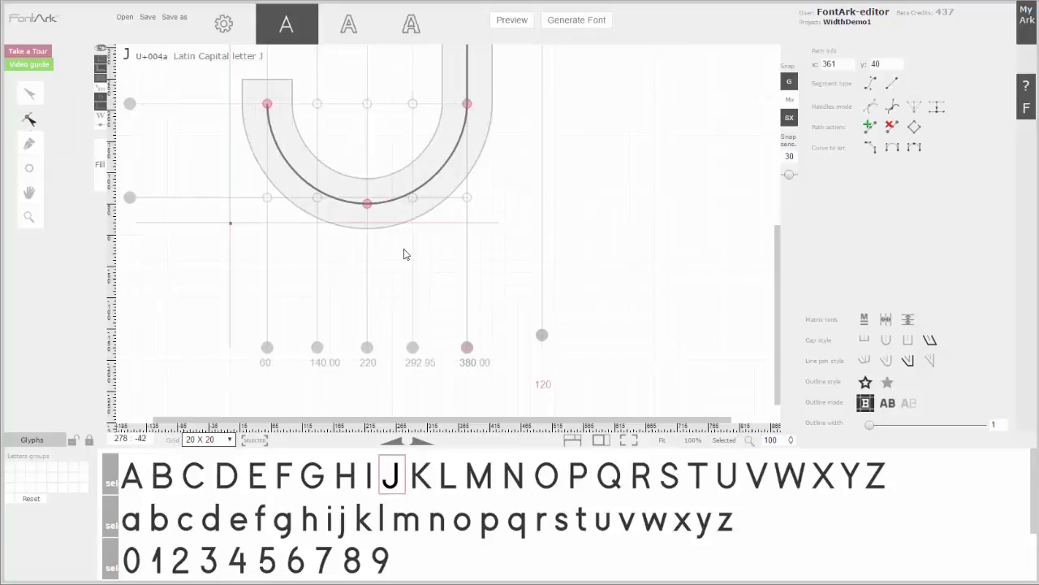
scroll(406, 254, up, 2)
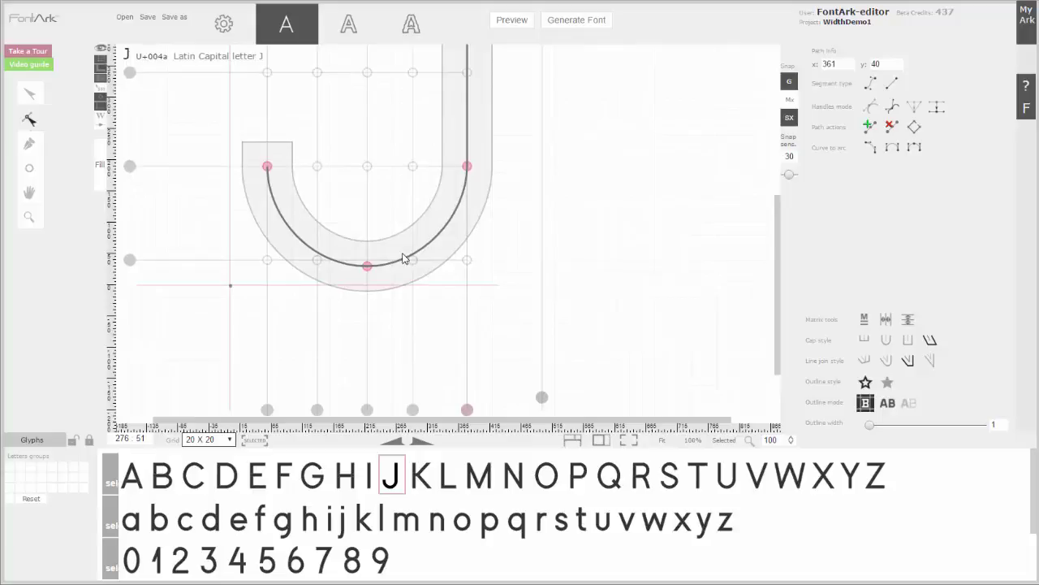
Open capital V and align the path point at its bottom vertex with the matrix circle at x 292, y 40
click(755, 475)
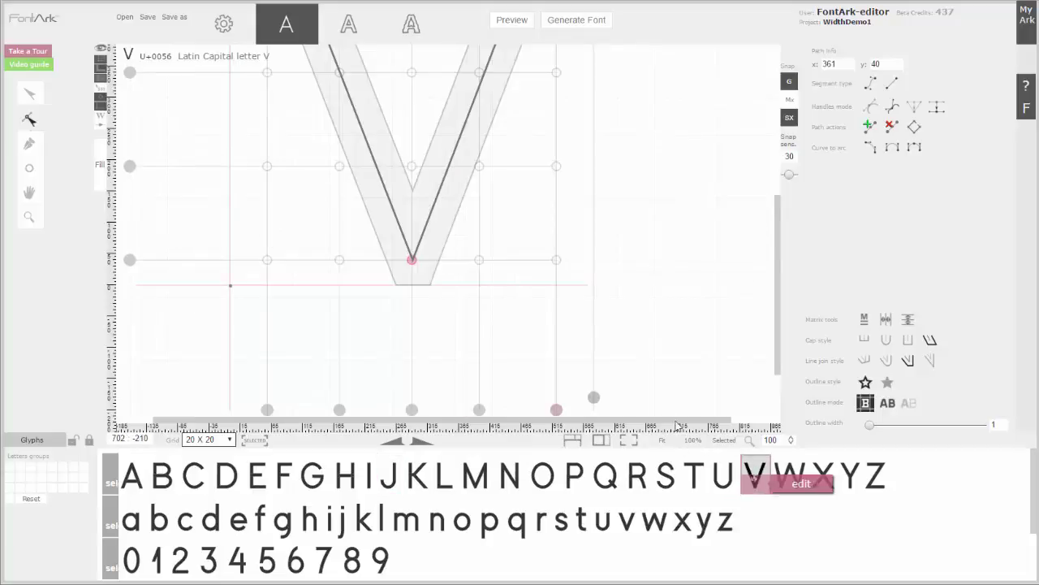
click(413, 260)
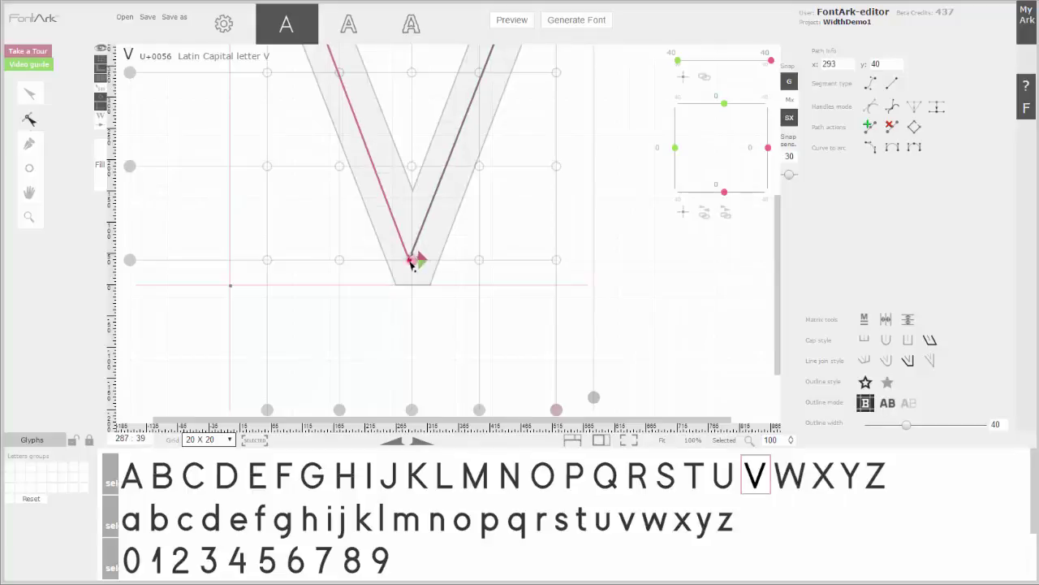
click(430, 301)
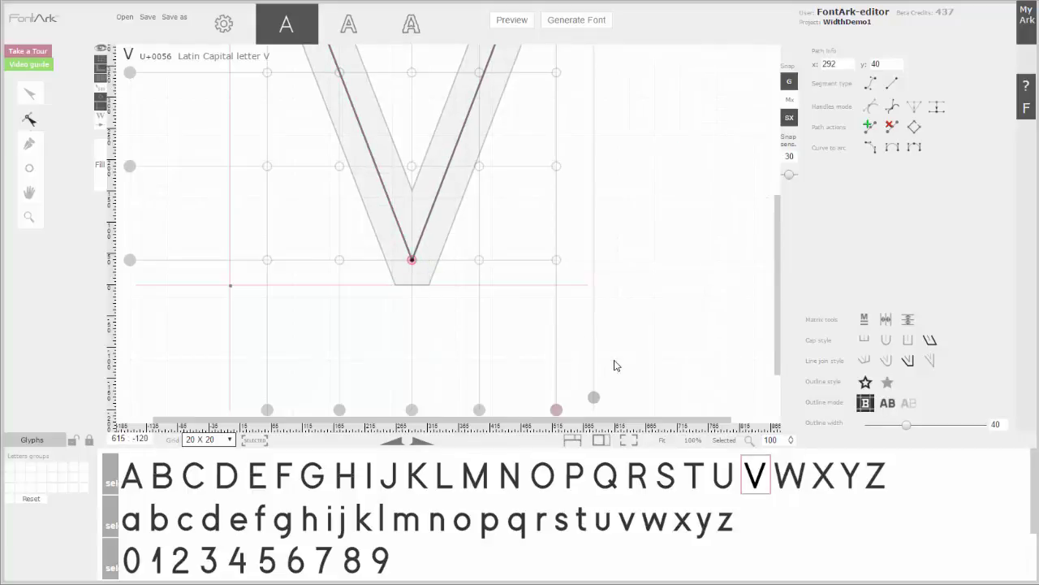
Open lowercase o for editing and select the glyphs a, b, c, d, e, g, h, n, p, q, s and u
click(187, 522)
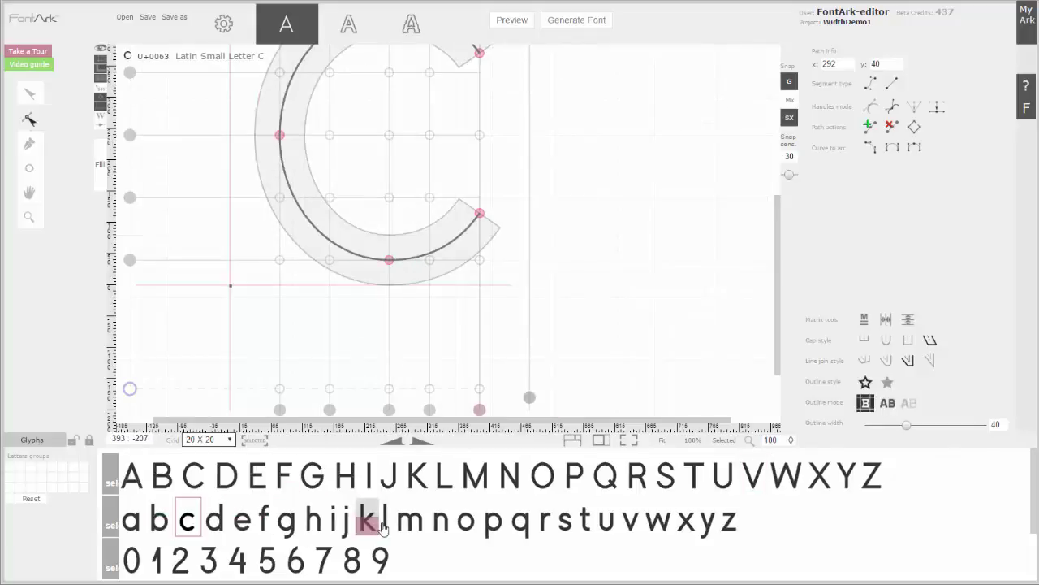
click(466, 526)
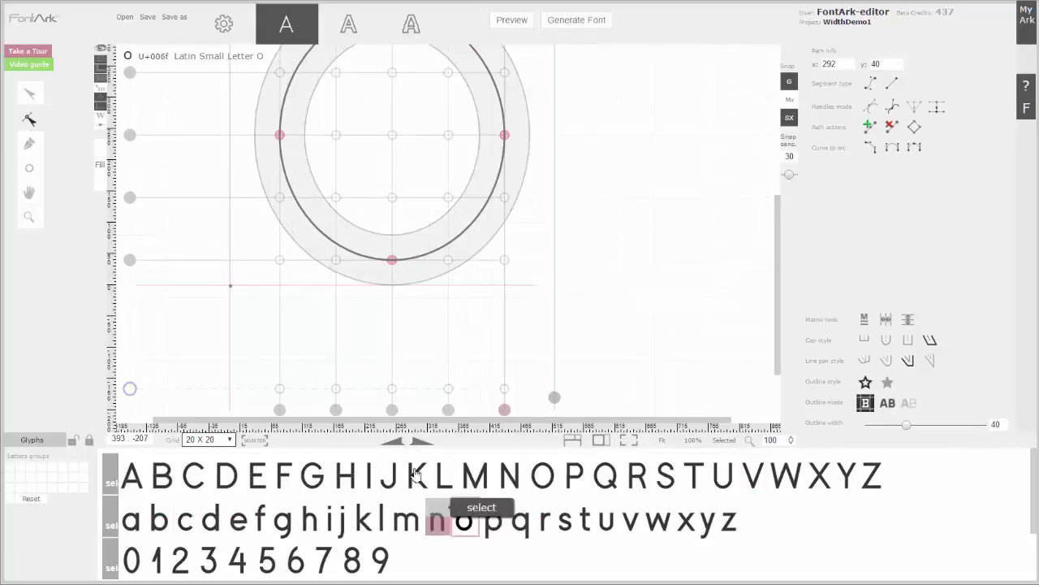
click(131, 520)
click(160, 520)
click(187, 520)
click(212, 520)
click(238, 520)
click(260, 519)
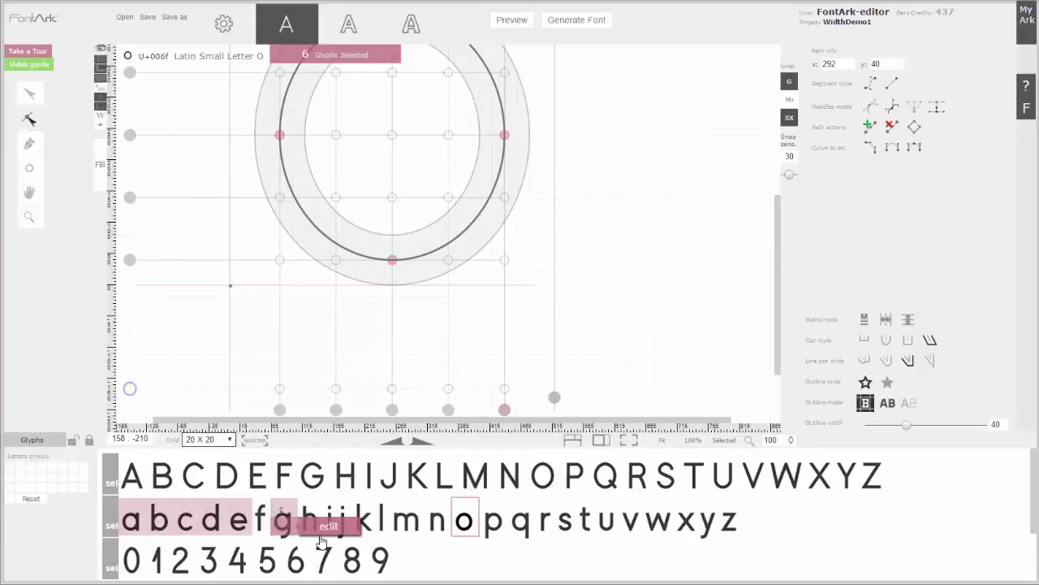
click(310, 520)
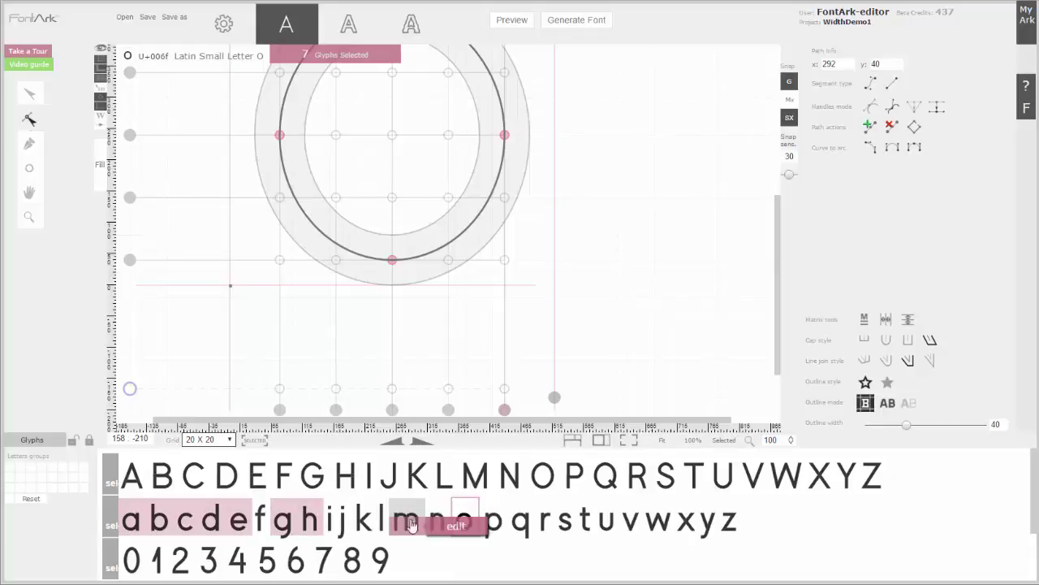
click(436, 521)
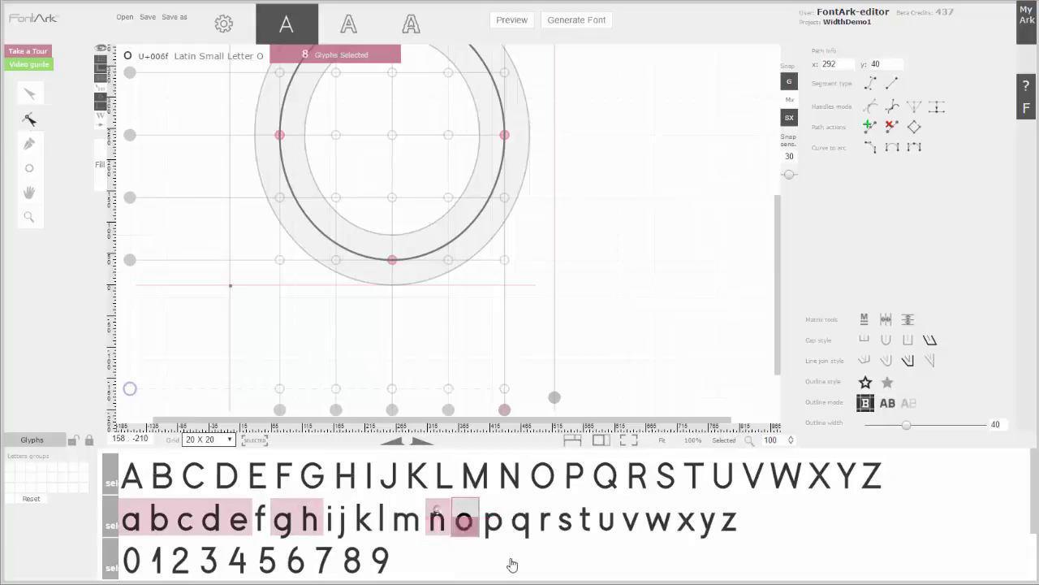
click(493, 518)
click(519, 520)
click(564, 520)
click(605, 519)
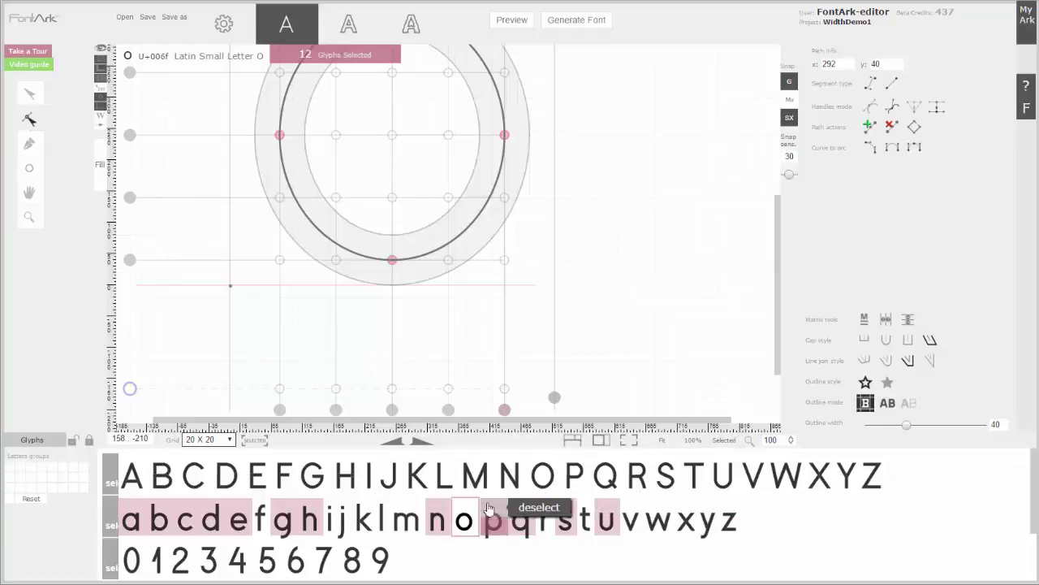
Raise the top centre matrix circle of o and the selected lowercase letters to y 445 for the upper overshoot
scroll(430, 225, up, 3)
click(29, 166)
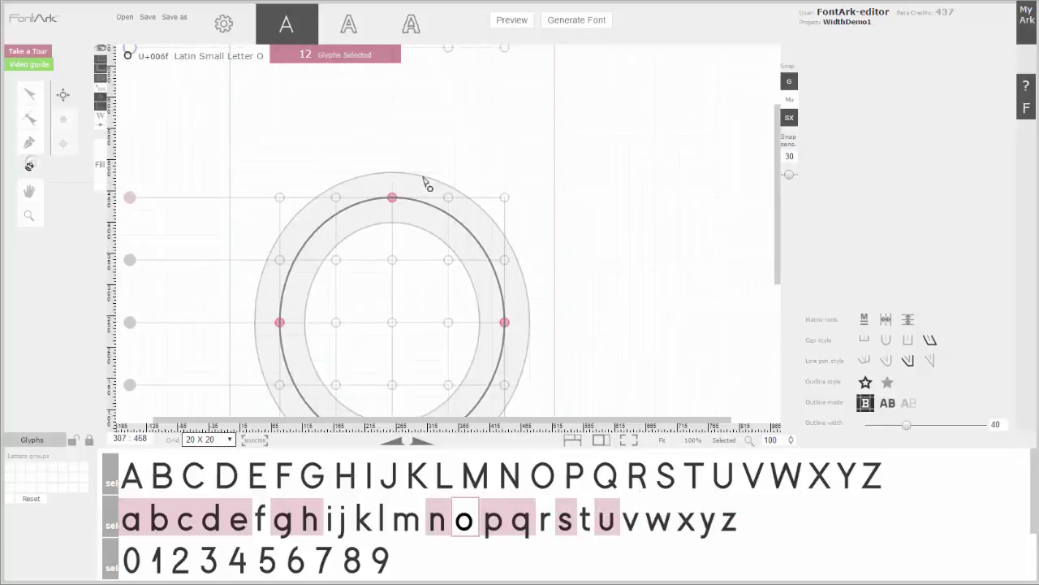
key(Up)
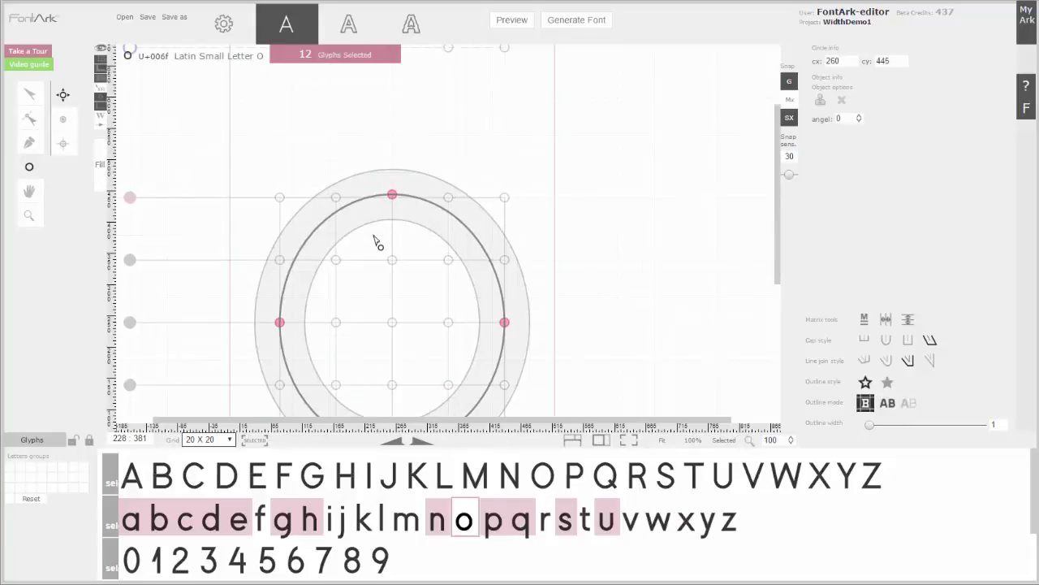
Lower the bottom centre matrix circle of o and the selected lowercase letters to y 35, and clear the glyph selection
scroll(376, 238, down, 4)
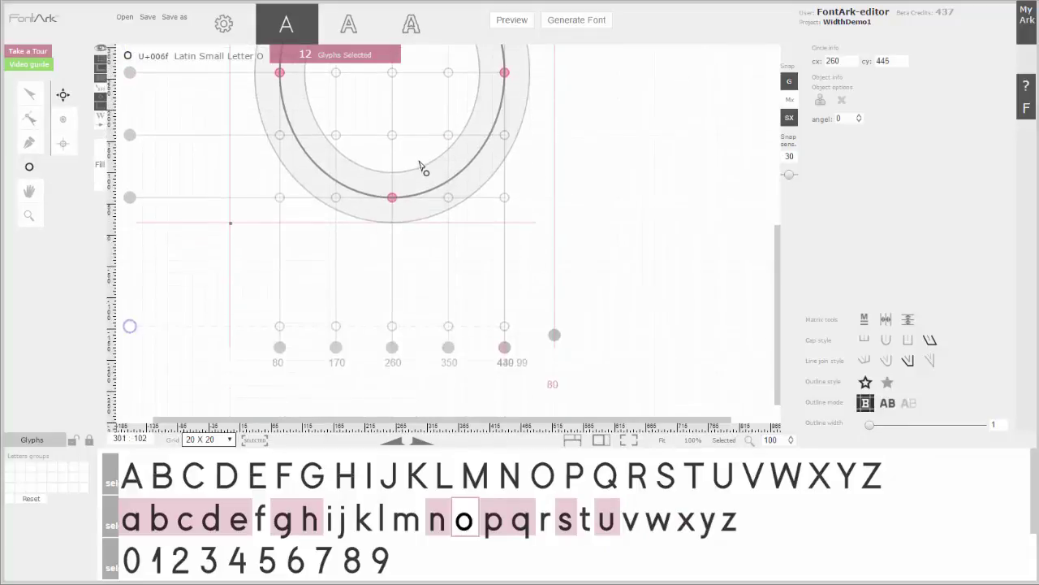
key(Down)
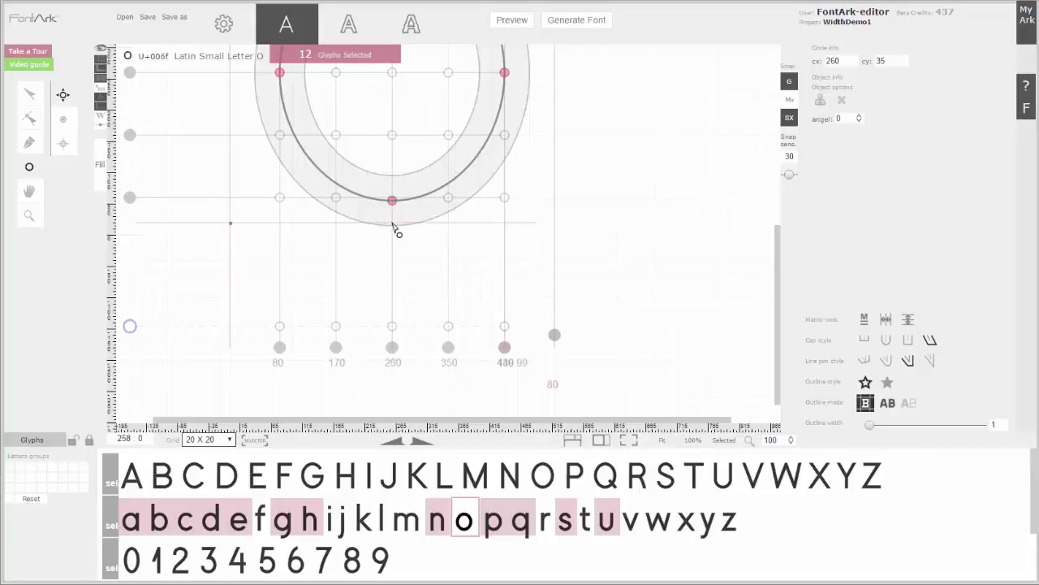
click(358, 54)
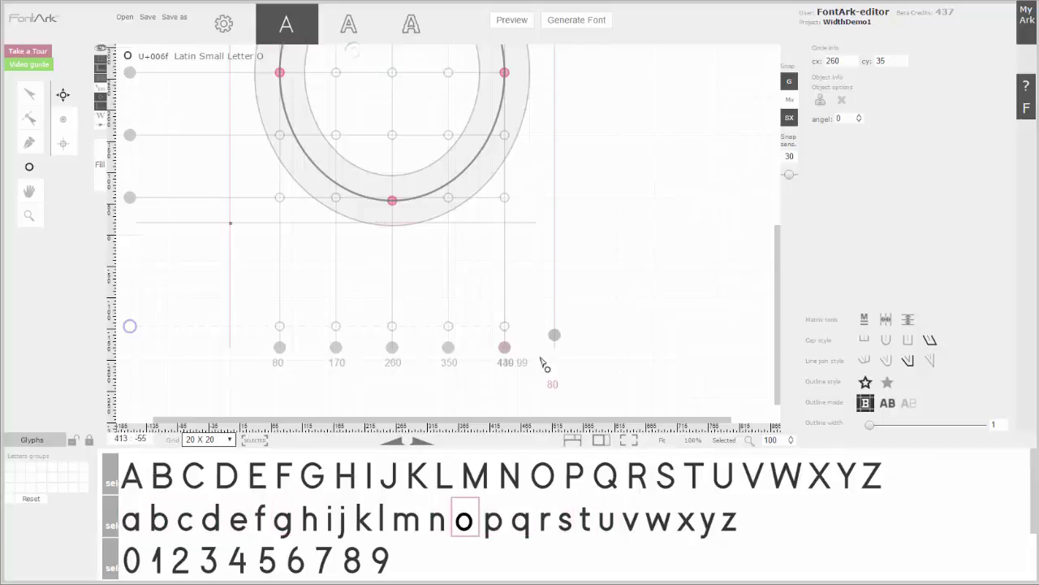
Open lowercase m and raise the top matrix circles of both arches slightly for the overshoot
click(408, 518)
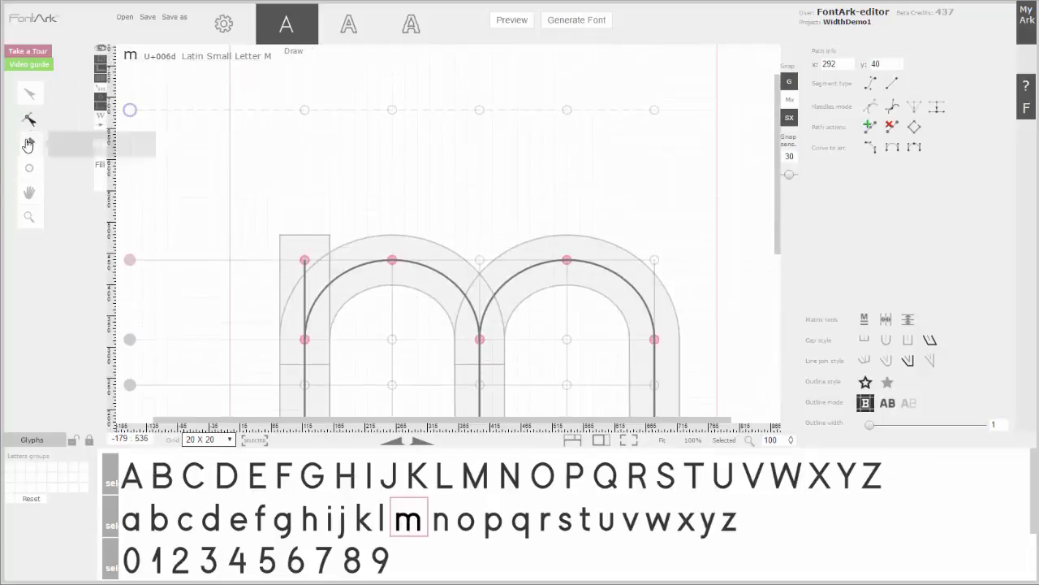
click(30, 166)
drag(411, 222, 589, 283)
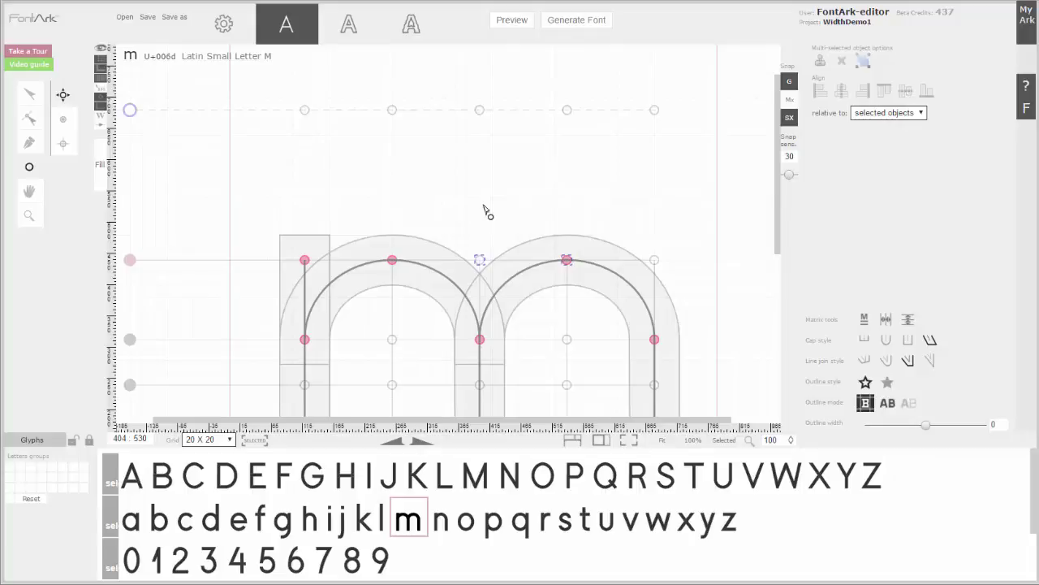
key(Up)
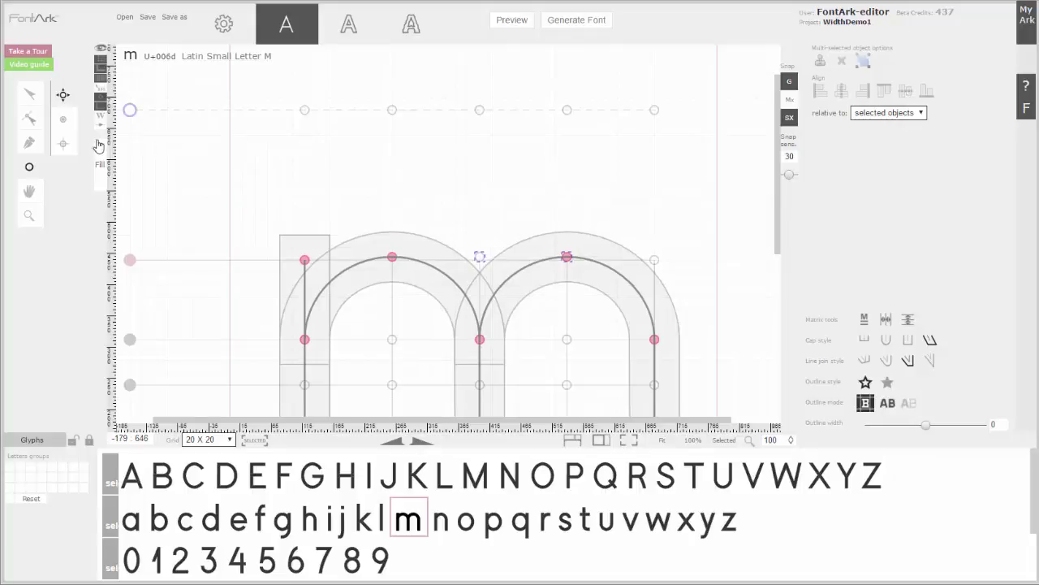
click(194, 158)
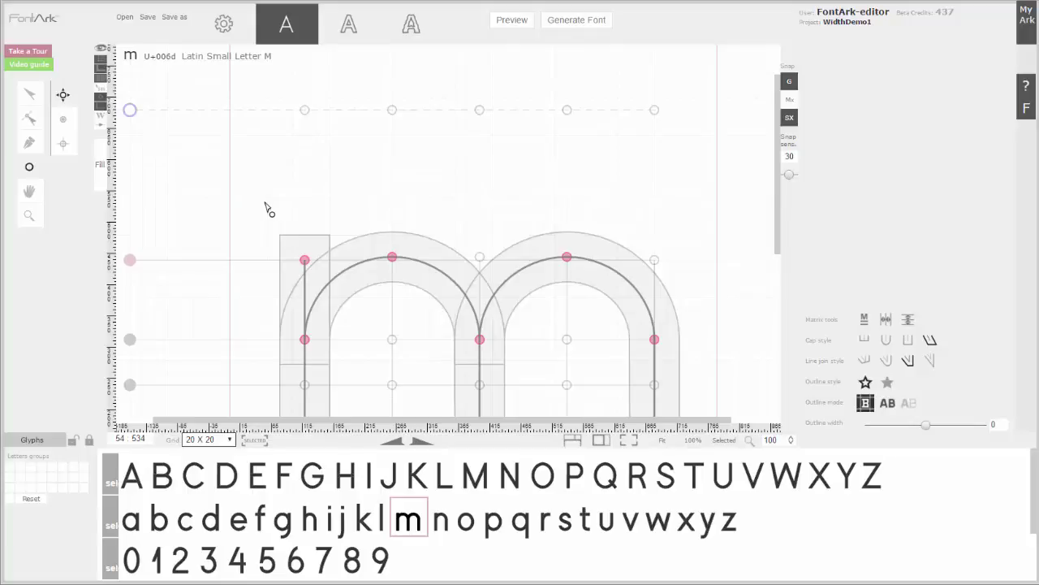
scroll(268, 208, down, 5)
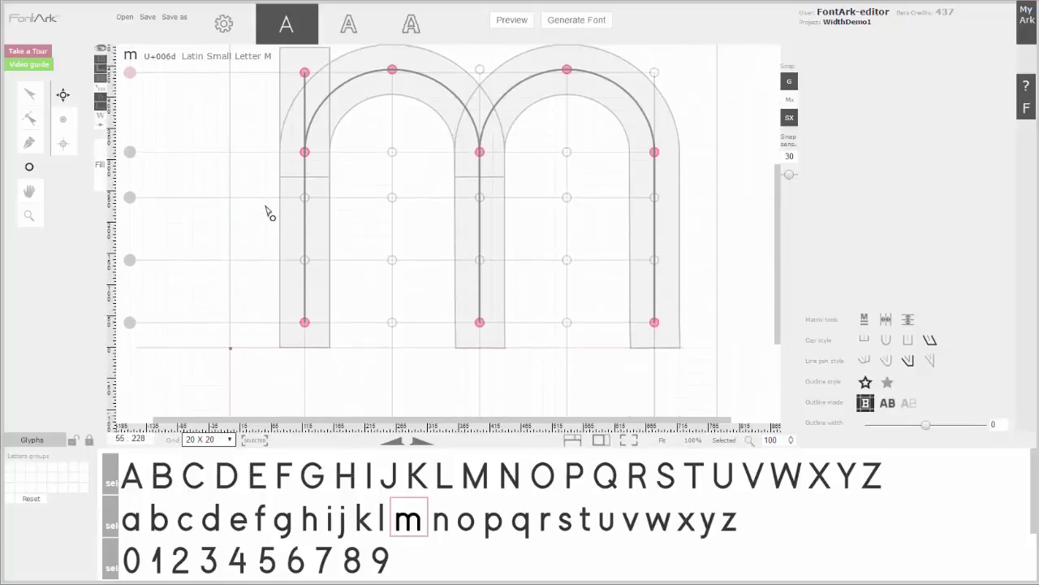
Open capital E for editing and add F and T to the glyph selection
click(260, 476)
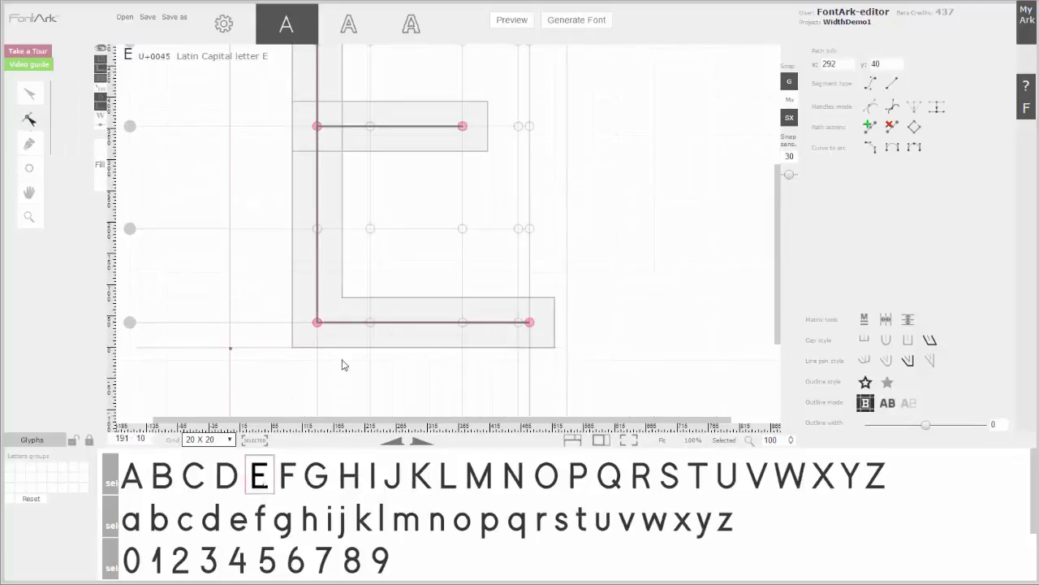
scroll(316, 171, up, 3)
click(318, 134)
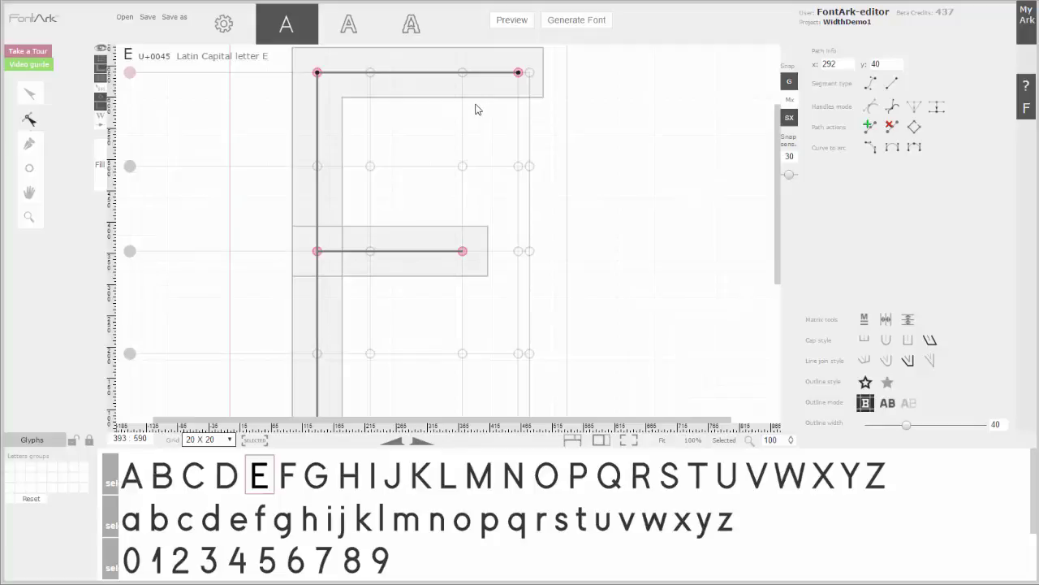
click(287, 475)
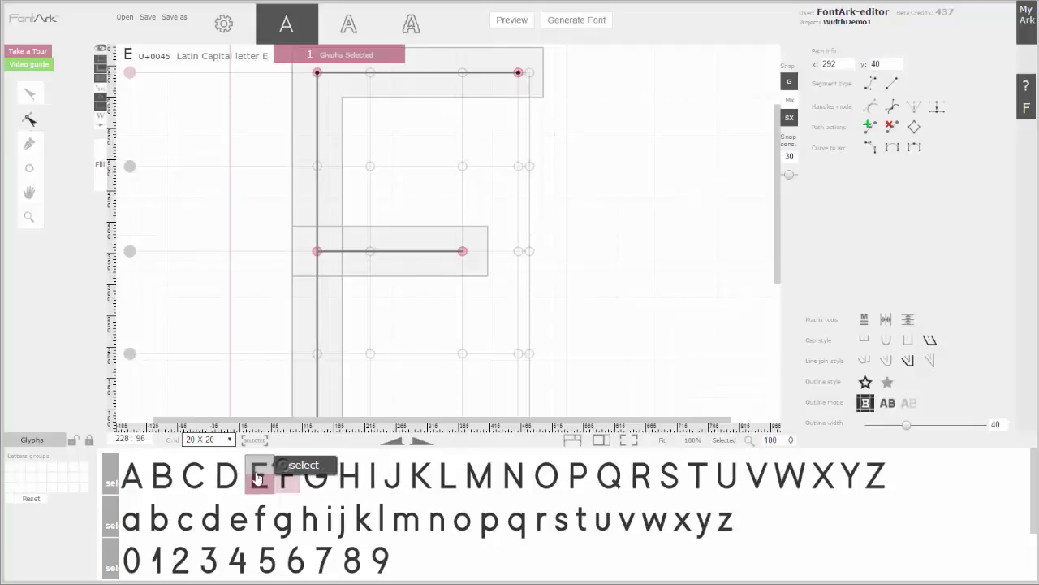
click(699, 475)
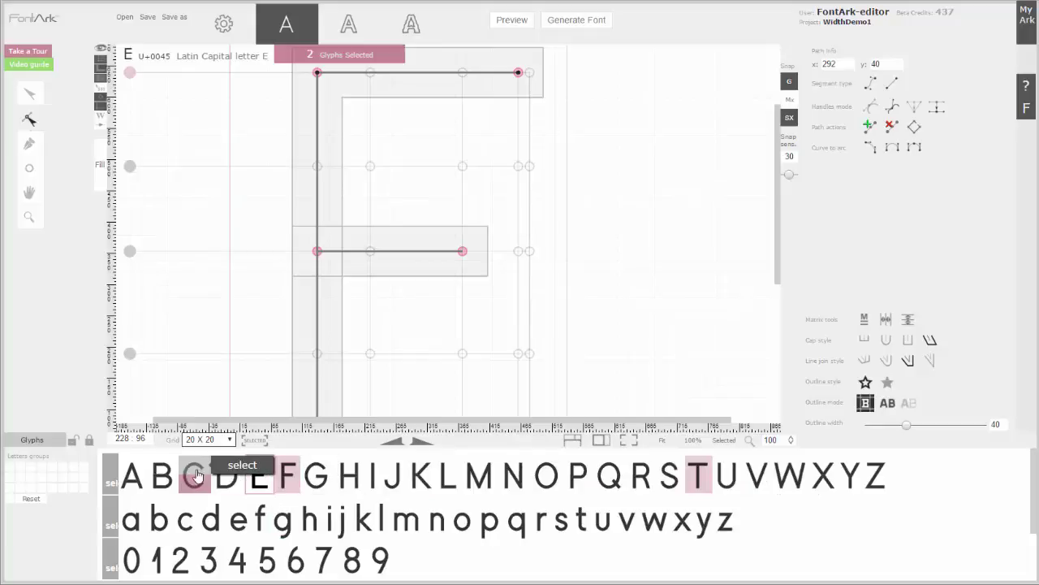
Thin the top bar and the middle bar of E, with F and T selected, by 10 from their undersides
scroll(475, 146, up, 2)
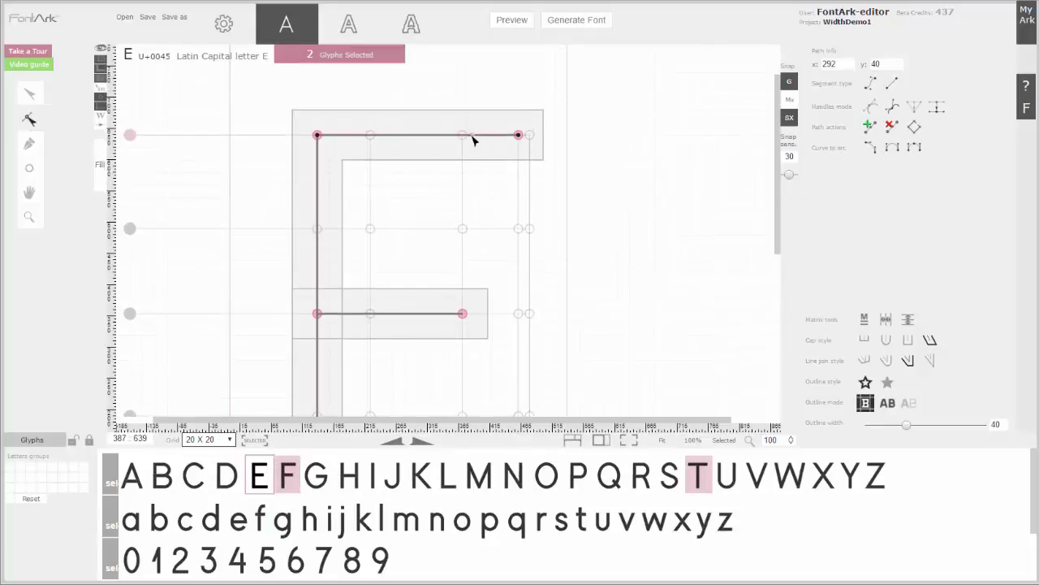
drag(540, 104, 273, 158)
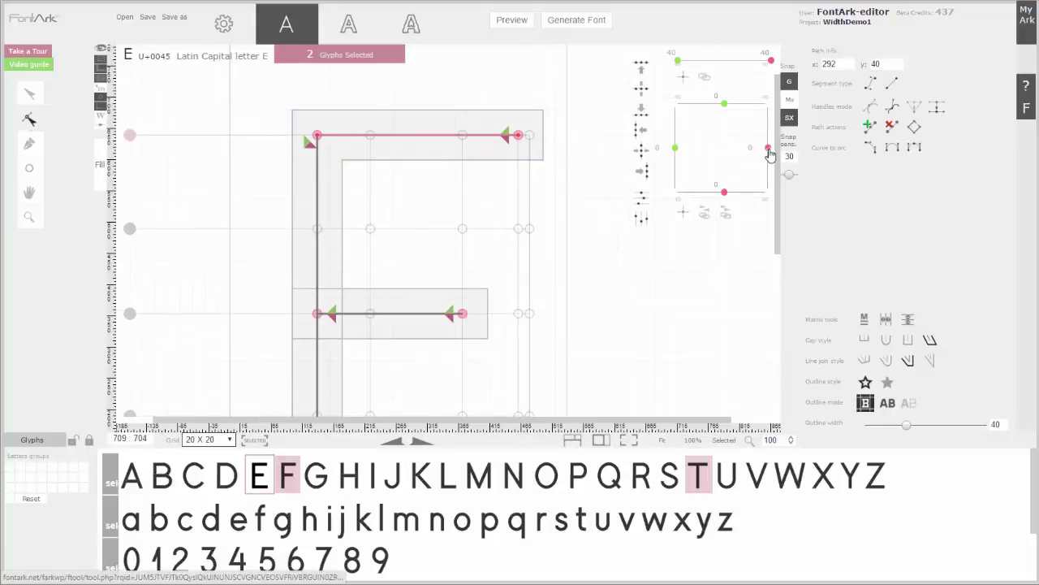
drag(768, 150, 769, 154)
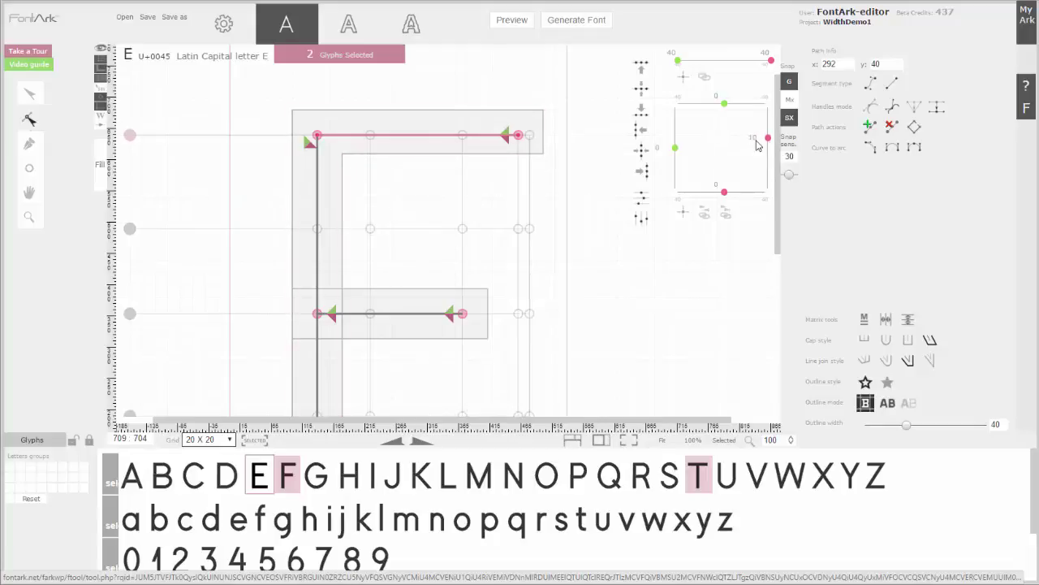
scroll(408, 190, down, 2)
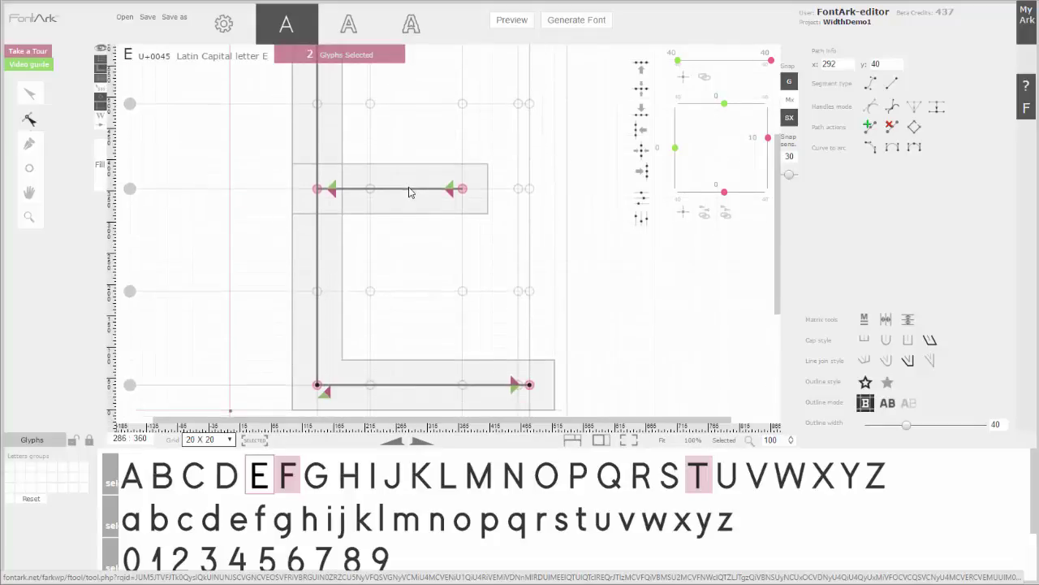
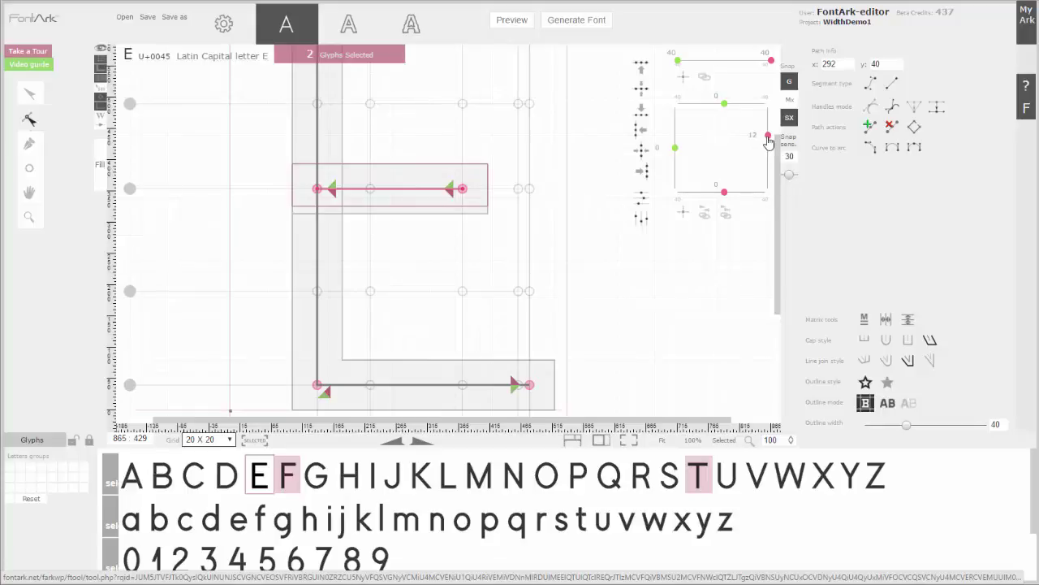
drag(769, 142, 770, 143)
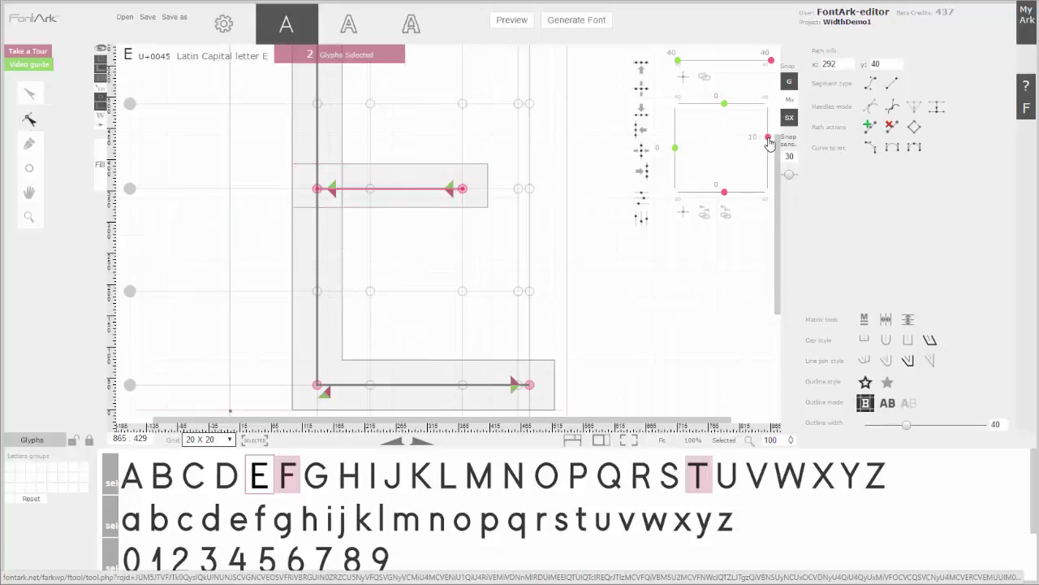
Change the glyph selection from F and T to L, and thin the bottom bar of E by 10 from its upper side
scroll(442, 310, down, 3)
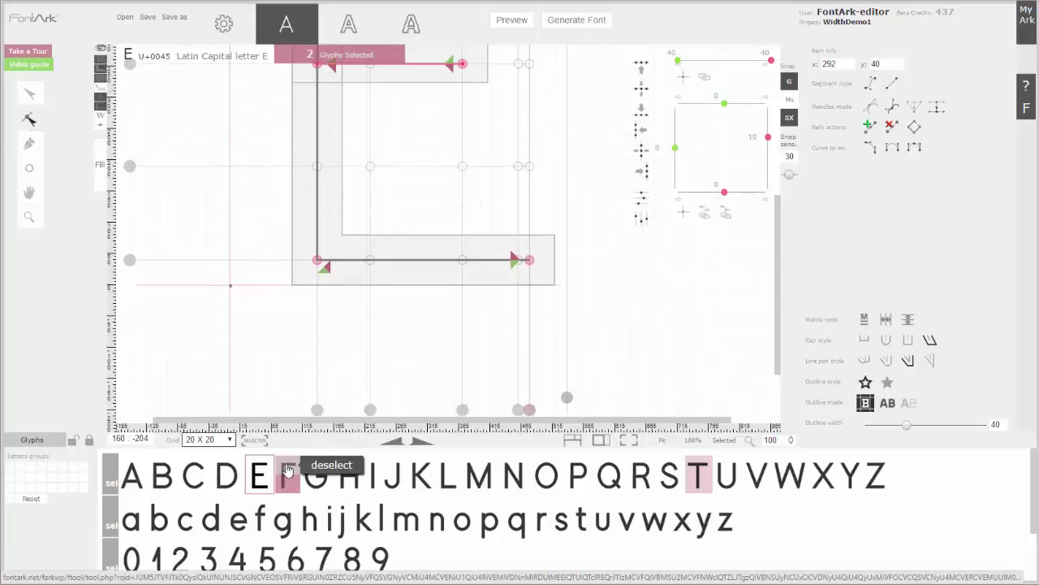
click(287, 473)
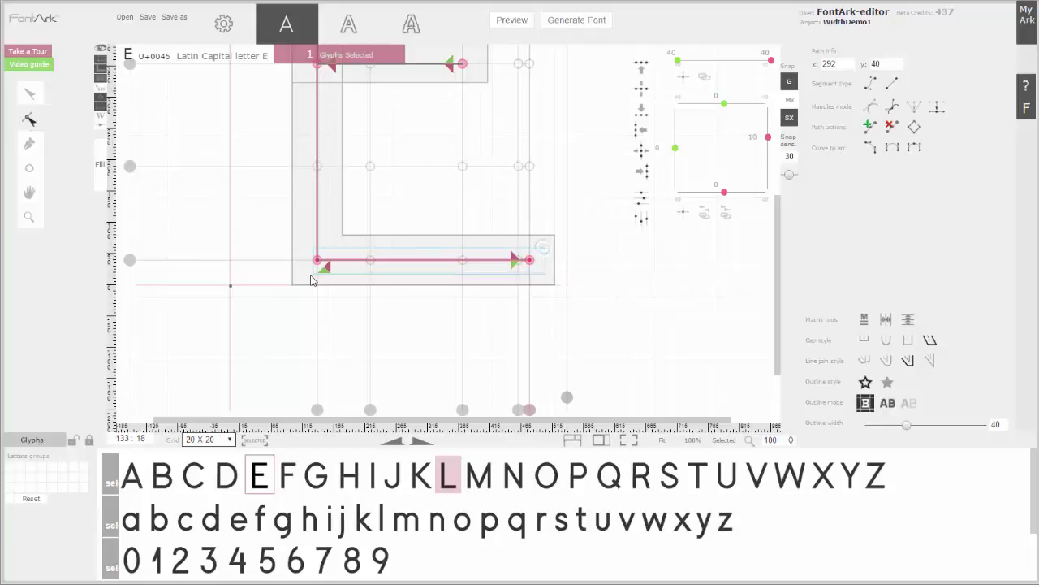
drag(768, 136, 770, 161)
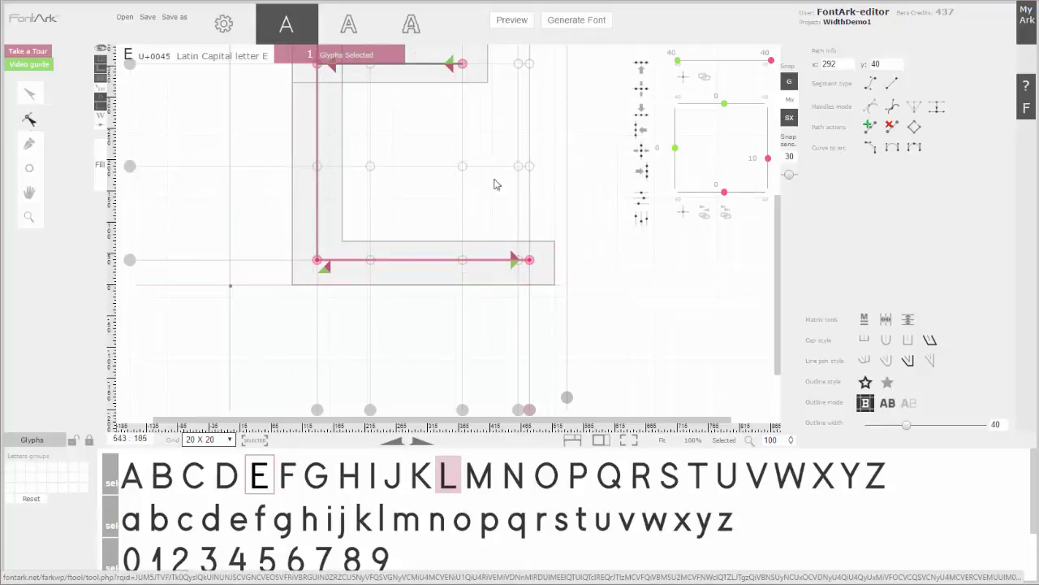
click(460, 186)
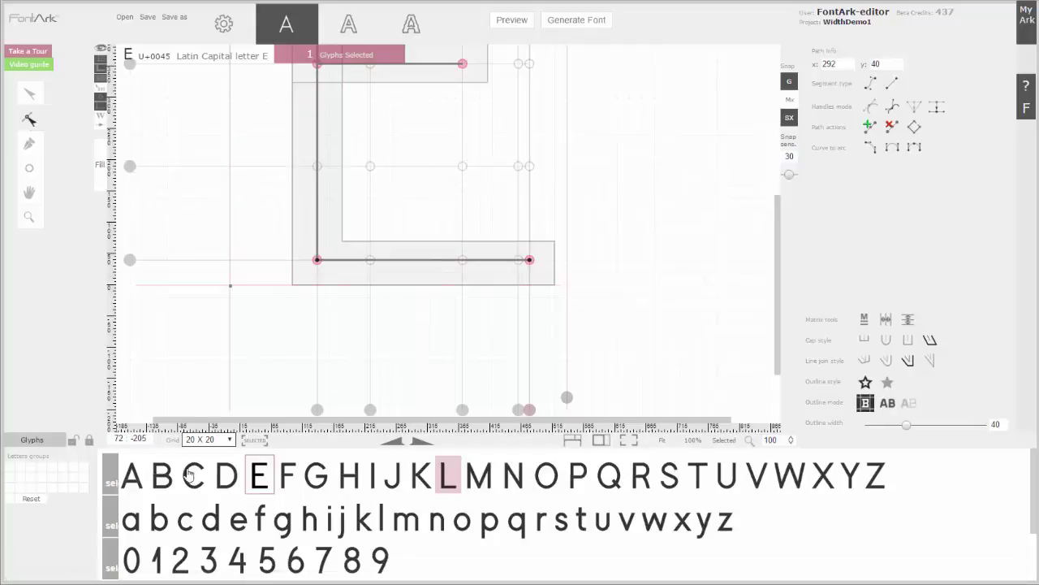
Open capital B and thin its top bar by 10 from the underside
click(163, 478)
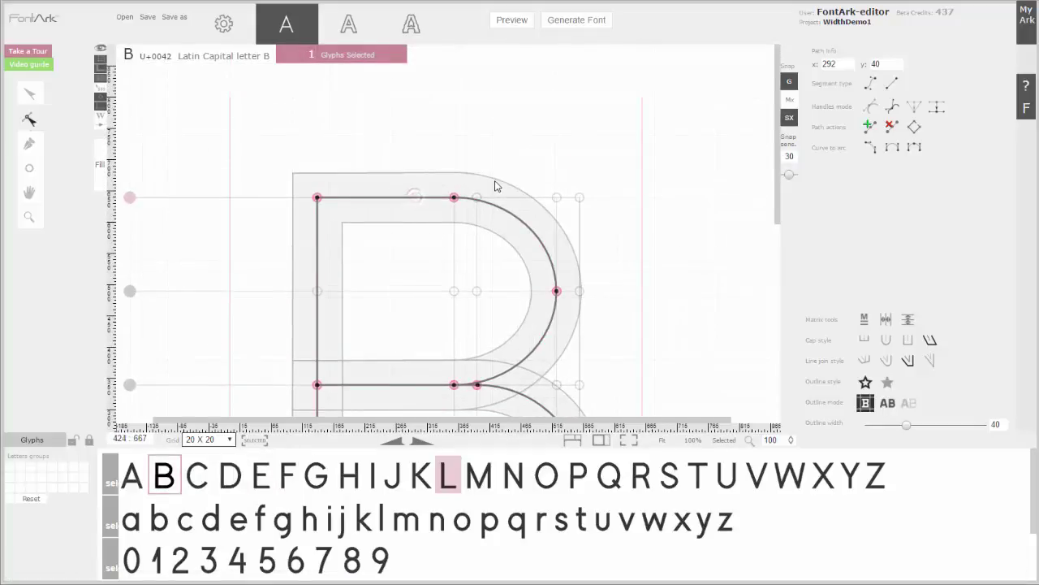
click(313, 207)
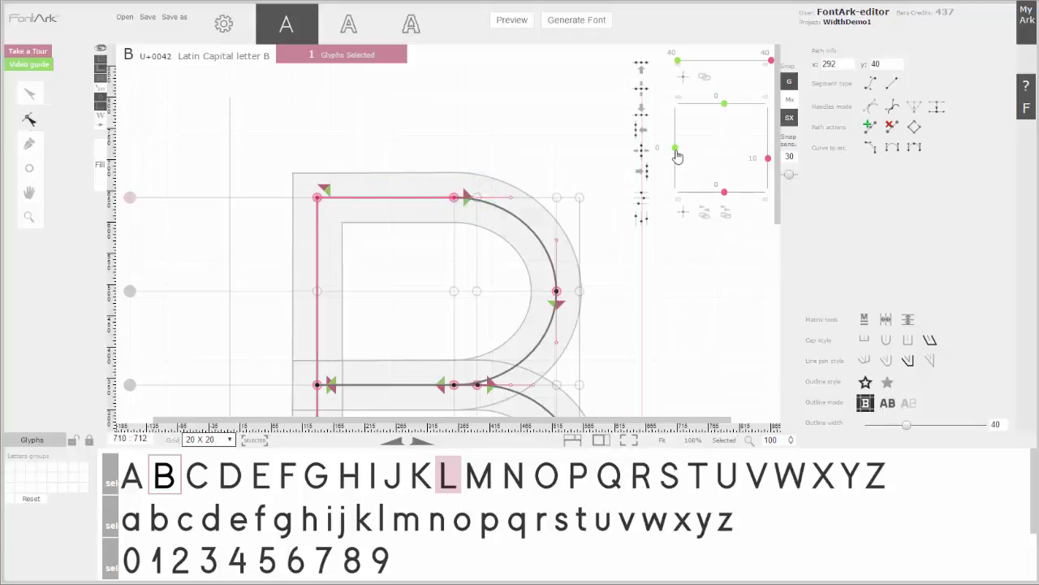
drag(678, 156, 674, 144)
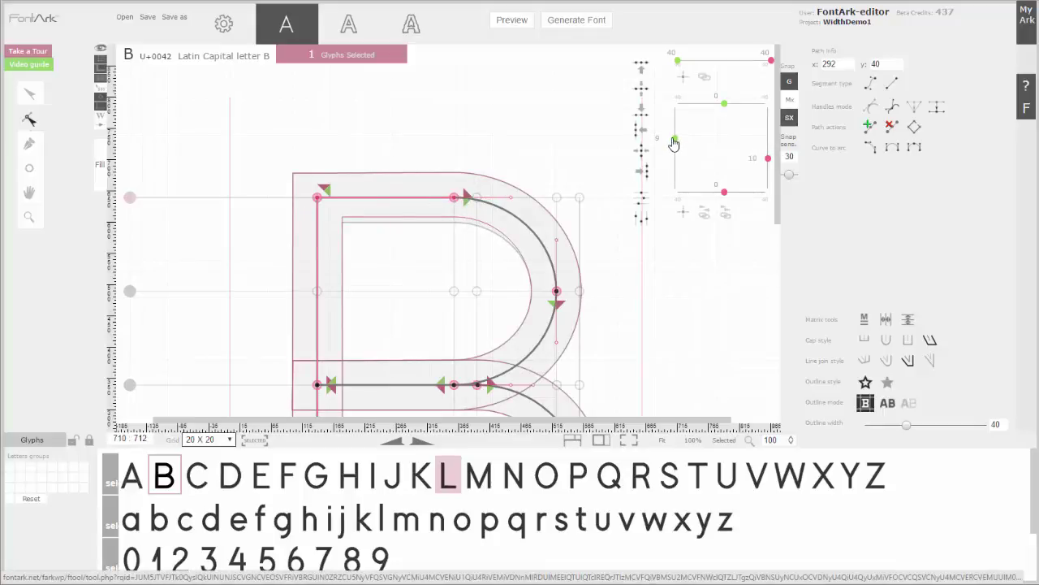
scroll(410, 239, down, 3)
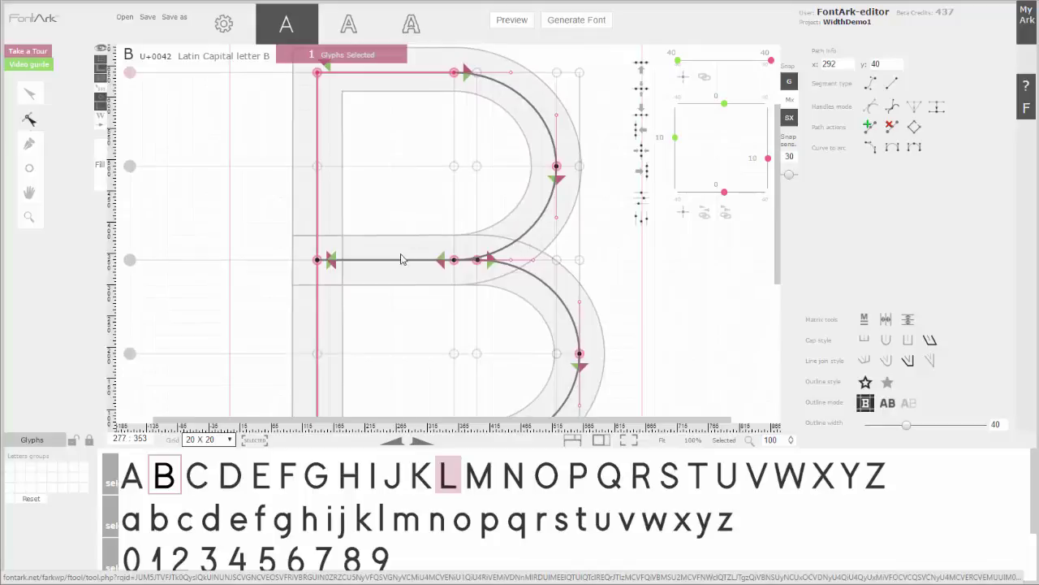
click(316, 260)
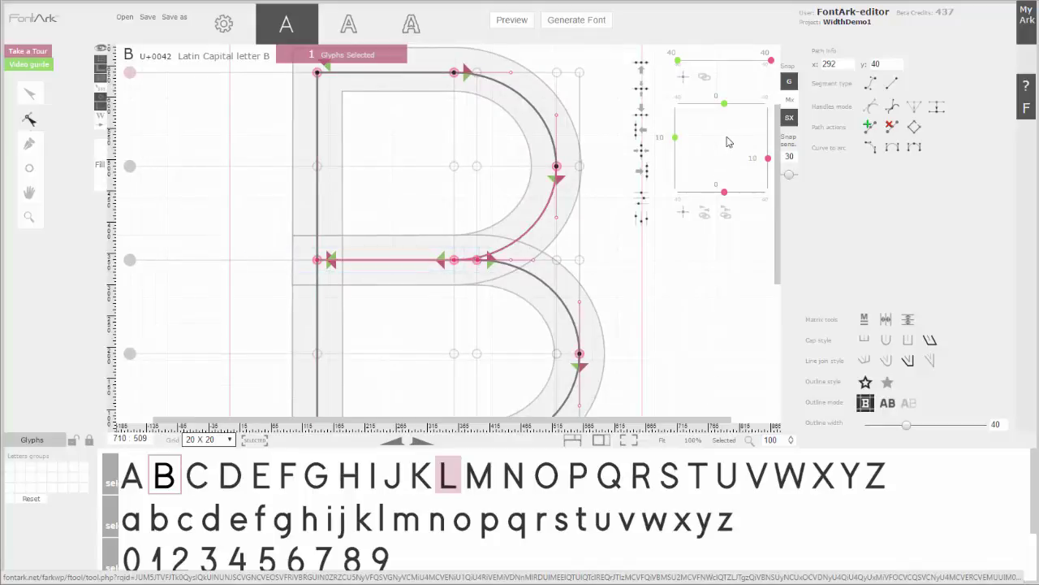
click(705, 215)
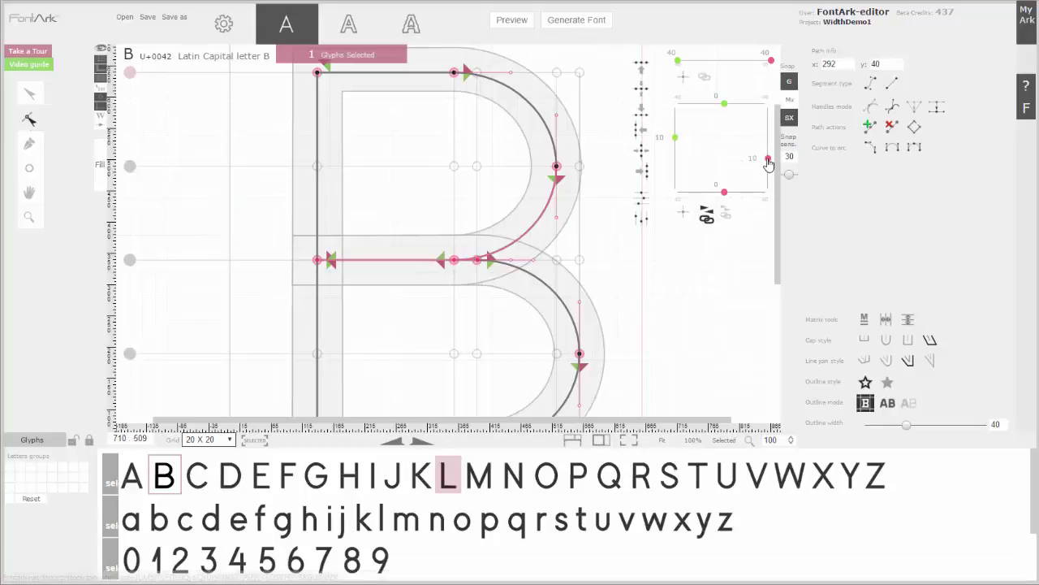
mouse_move(769, 162)
mouse_down()
mouse_move(768, 150)
mouse_move(768, 166)
mouse_up()
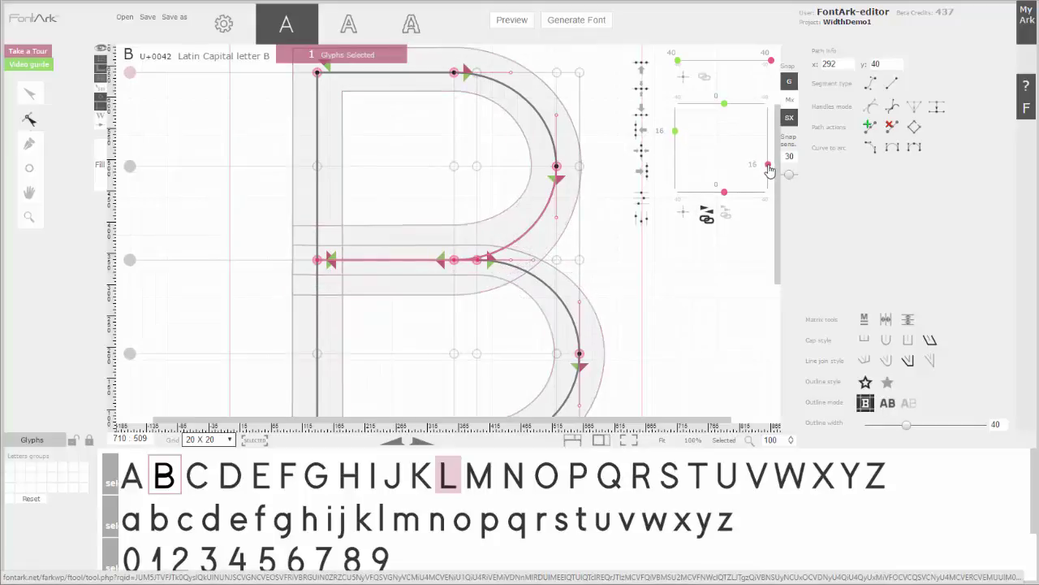
click(683, 212)
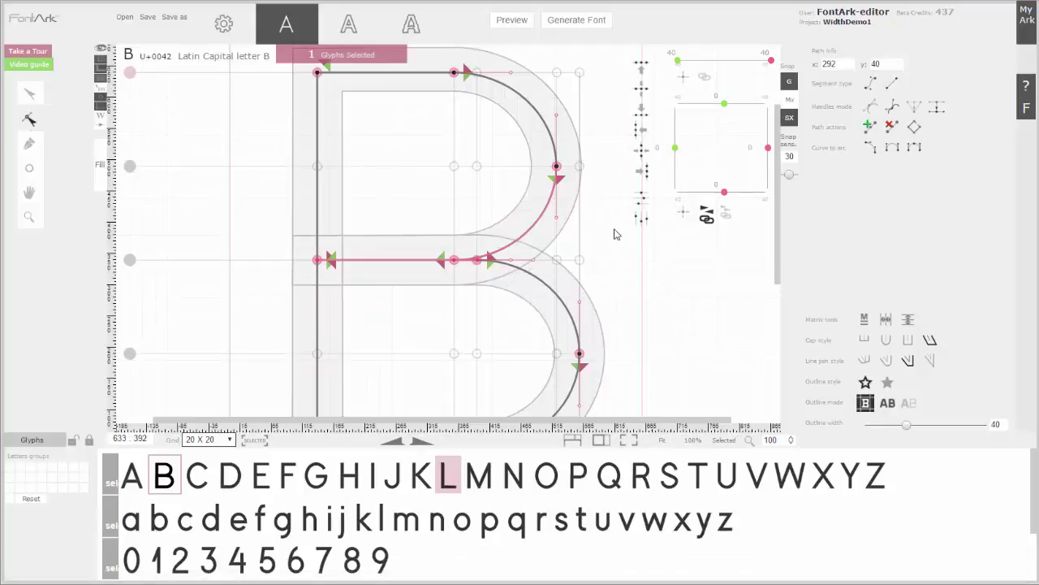
Pull the two end points of the upper bowl's lower bar off B's middle bar, to 380, 400 and 200, 400
click(452, 209)
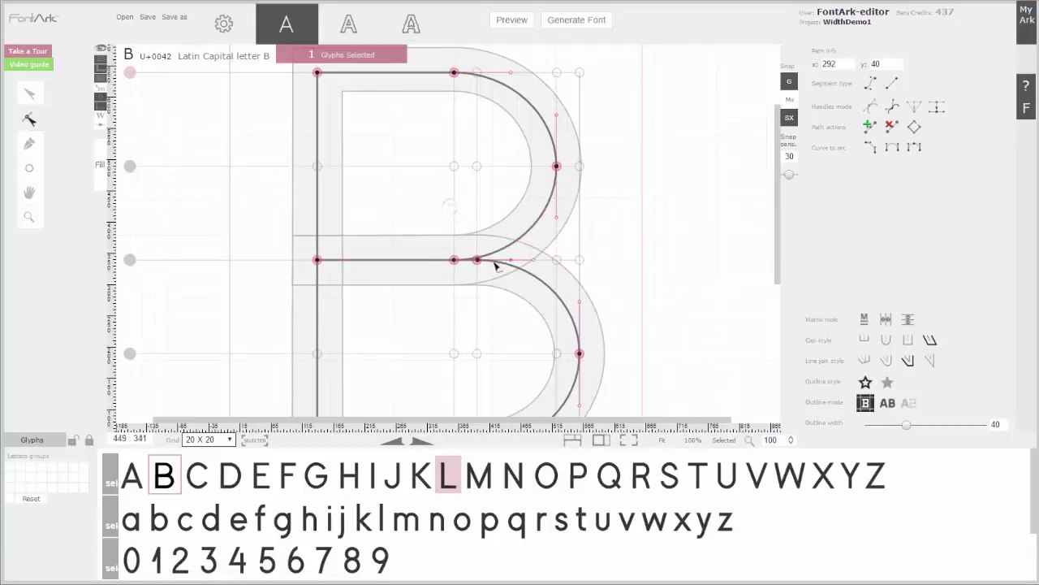
drag(453, 260, 453, 225)
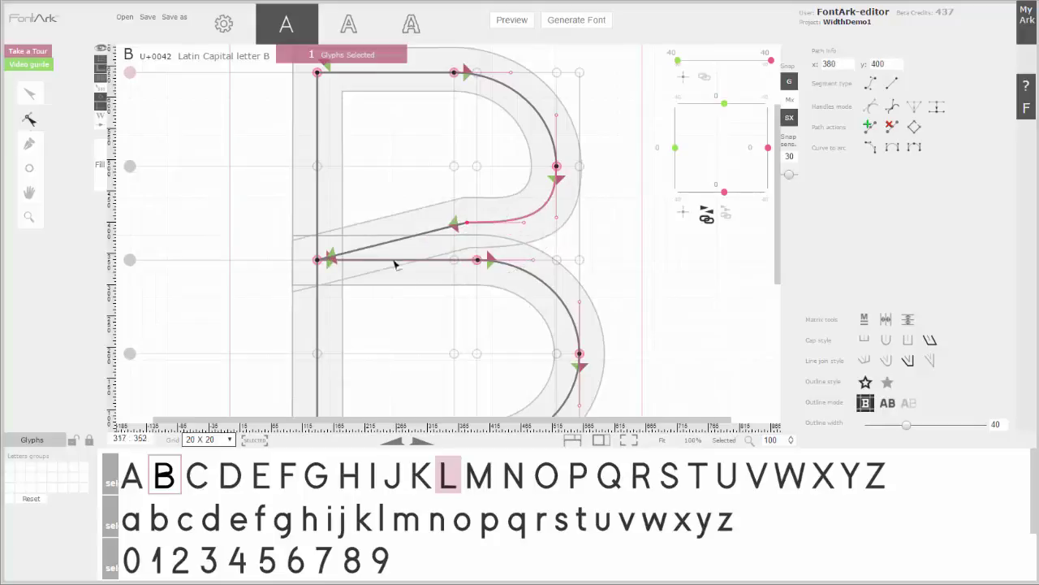
drag(318, 261, 484, 232)
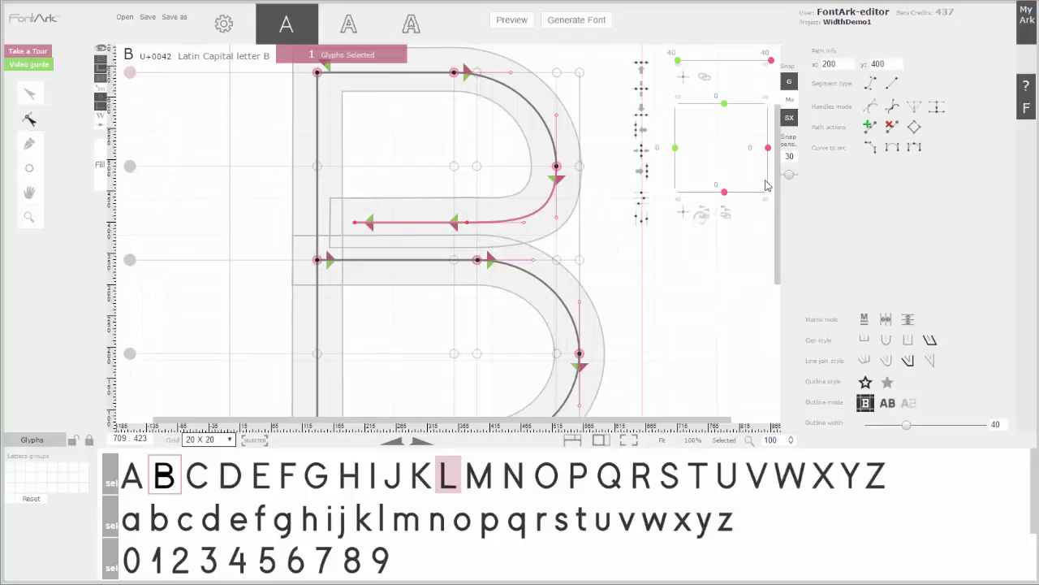
Thin the separated lower bar of B's upper bowl and the top bar of its lower bowl by 10 from their undersides
drag(770, 154, 764, 143)
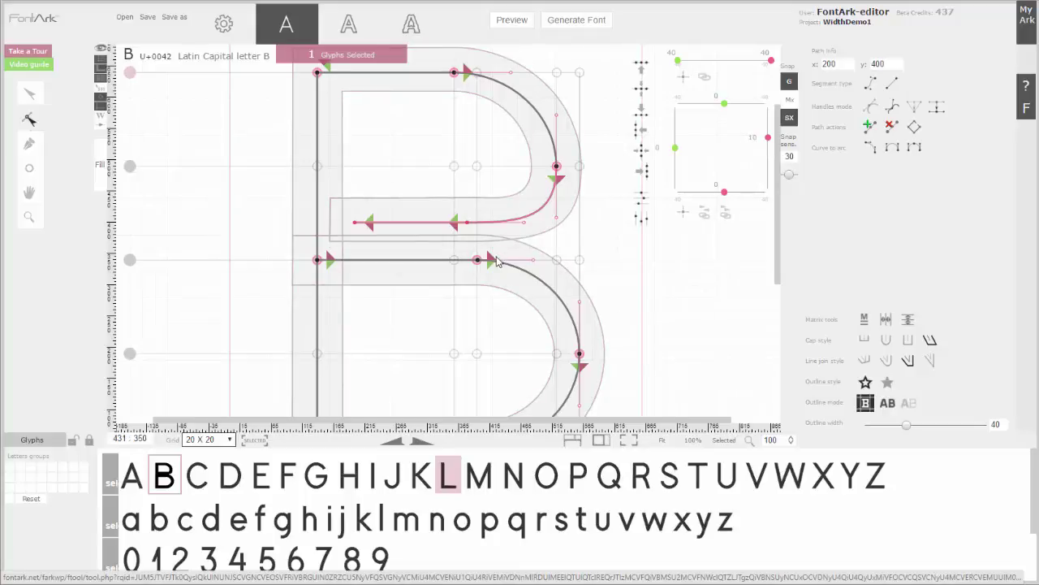
drag(497, 262, 305, 294)
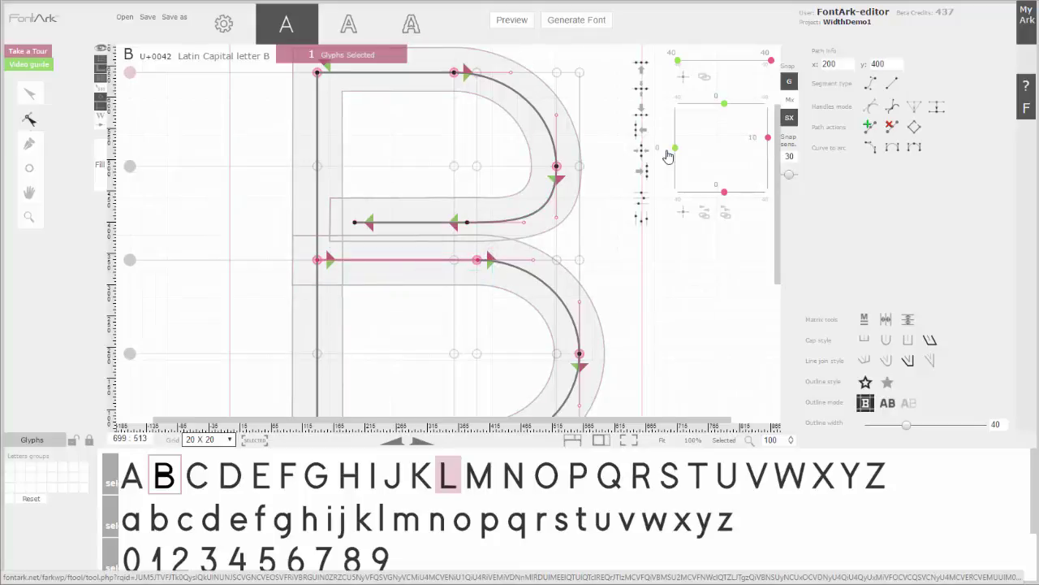
drag(675, 152, 674, 138)
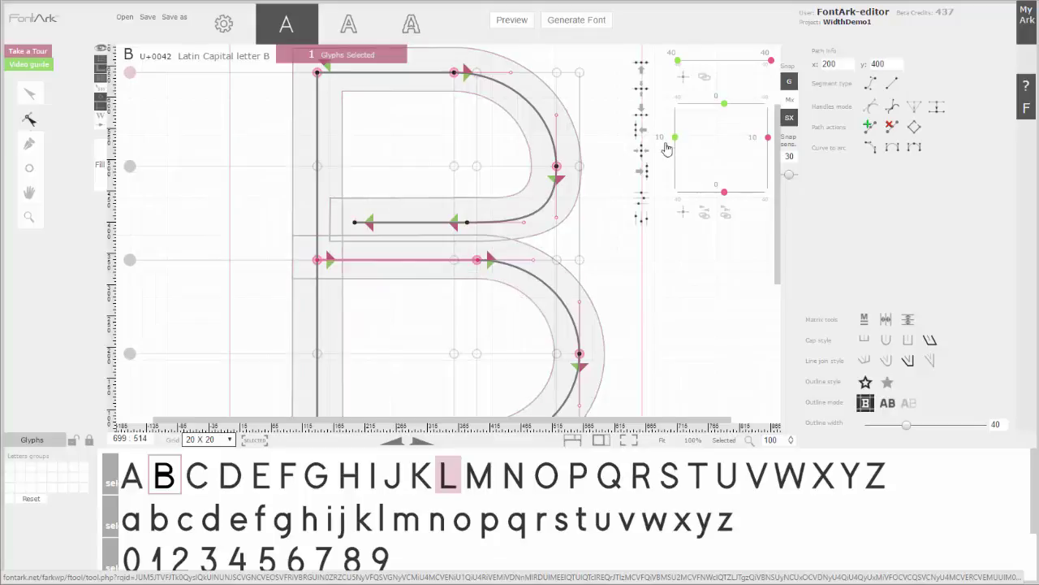
Move the upper bowl's two lower points back onto B's middle bar, at the stem point and at 396, 340
drag(356, 228, 318, 260)
drag(467, 227, 477, 261)
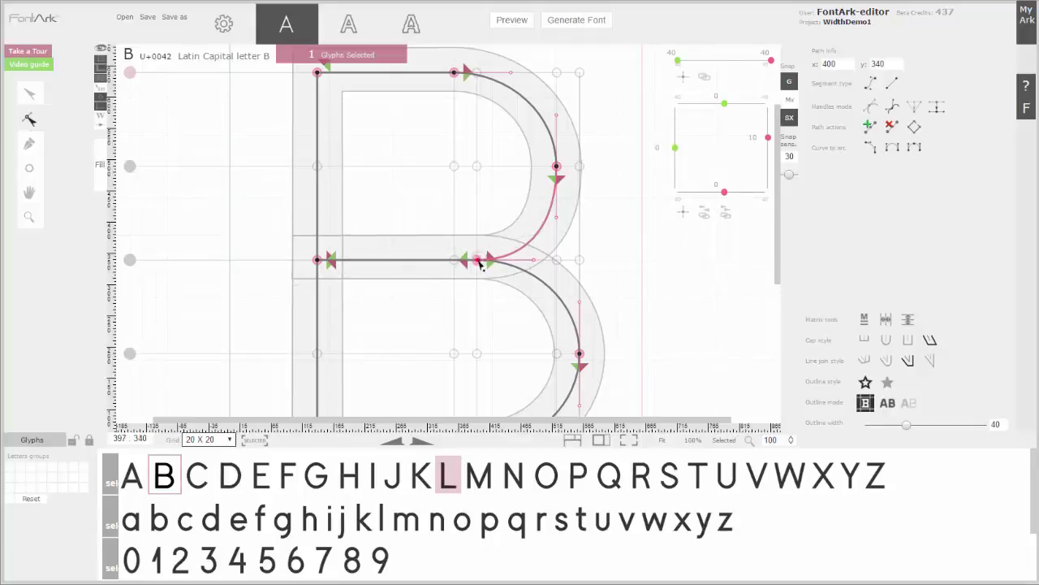
click(445, 315)
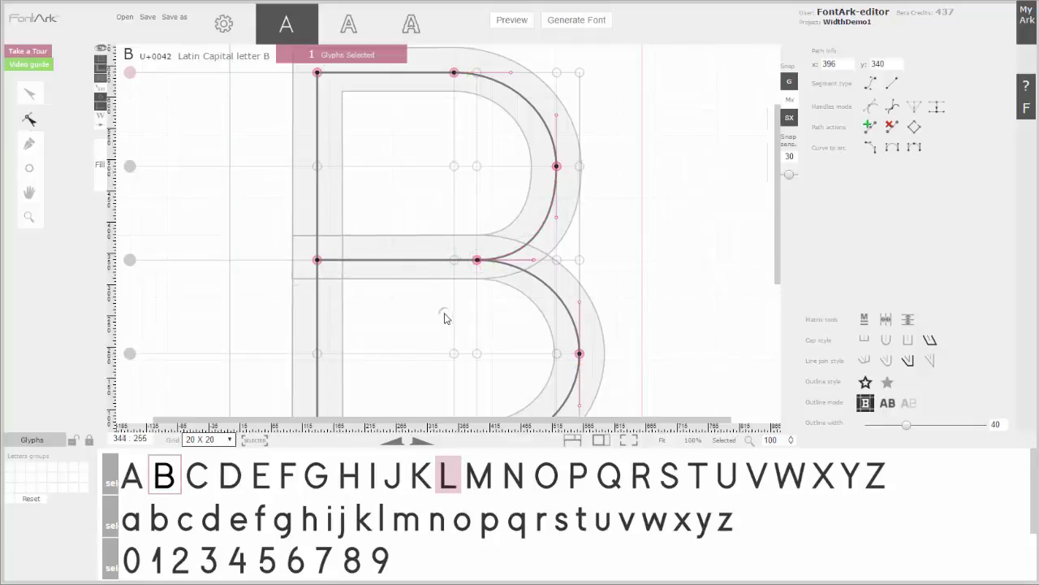
Open capital L and thin its bottom bar from the upper side
click(451, 462)
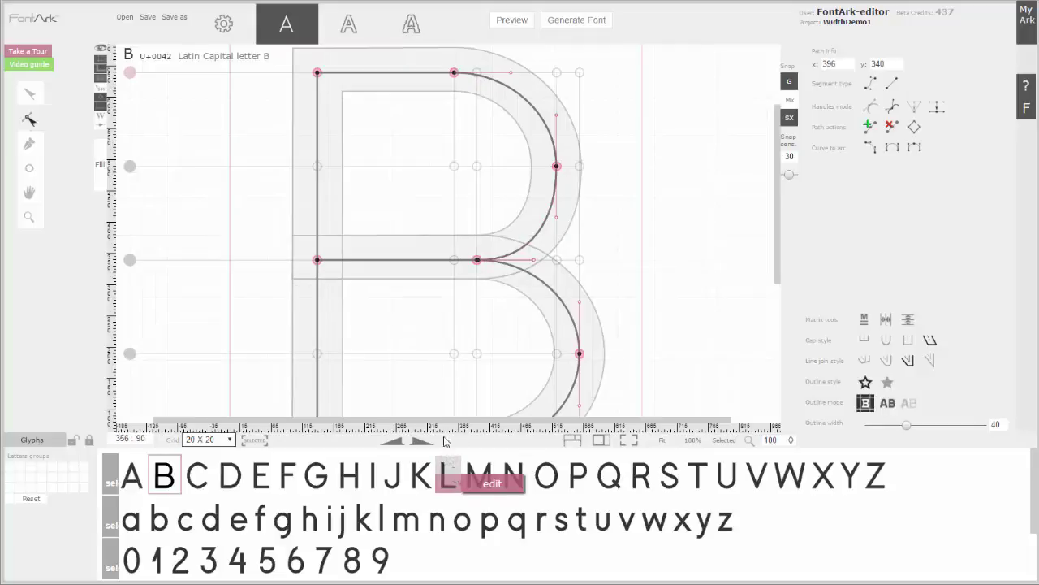
click(339, 177)
click(768, 150)
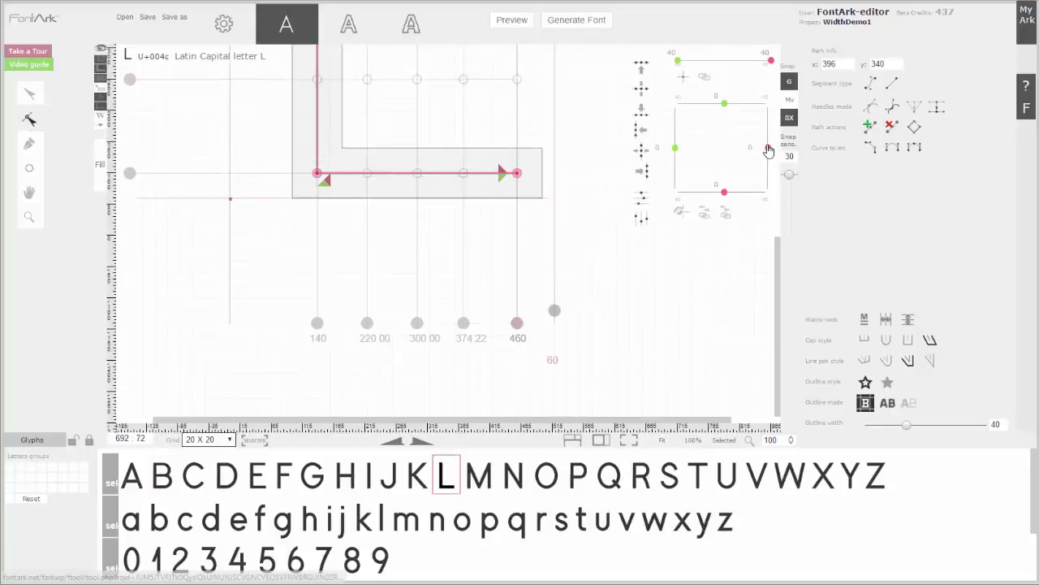
click(439, 261)
Reopen capital B and thin its bottom bar by 10 from the upper side
click(161, 477)
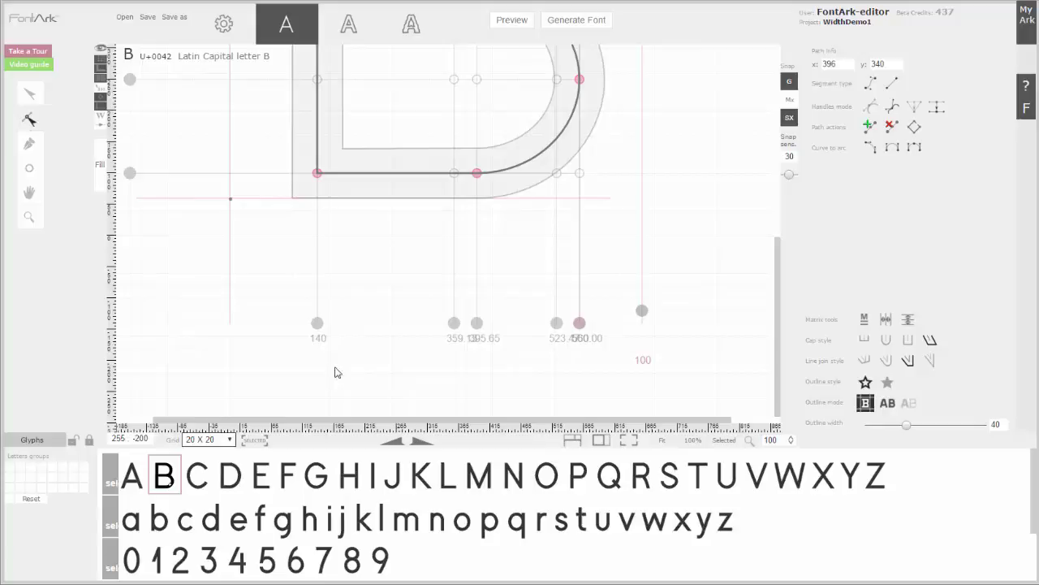
click(398, 179)
click(398, 231)
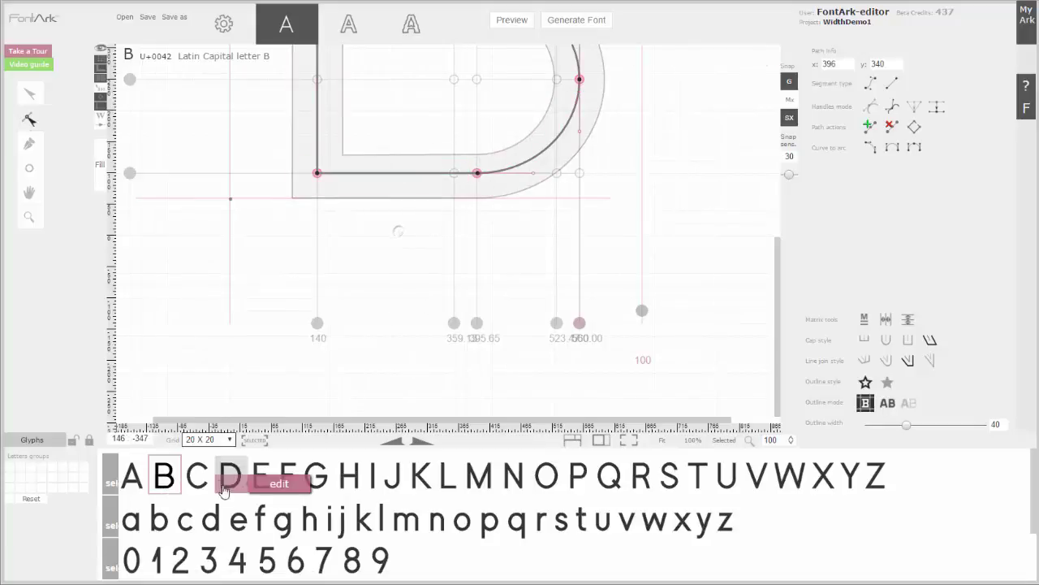
Open capital D and thin its top bar and bottom bar by 10 from their inner sides
click(224, 486)
click(417, 110)
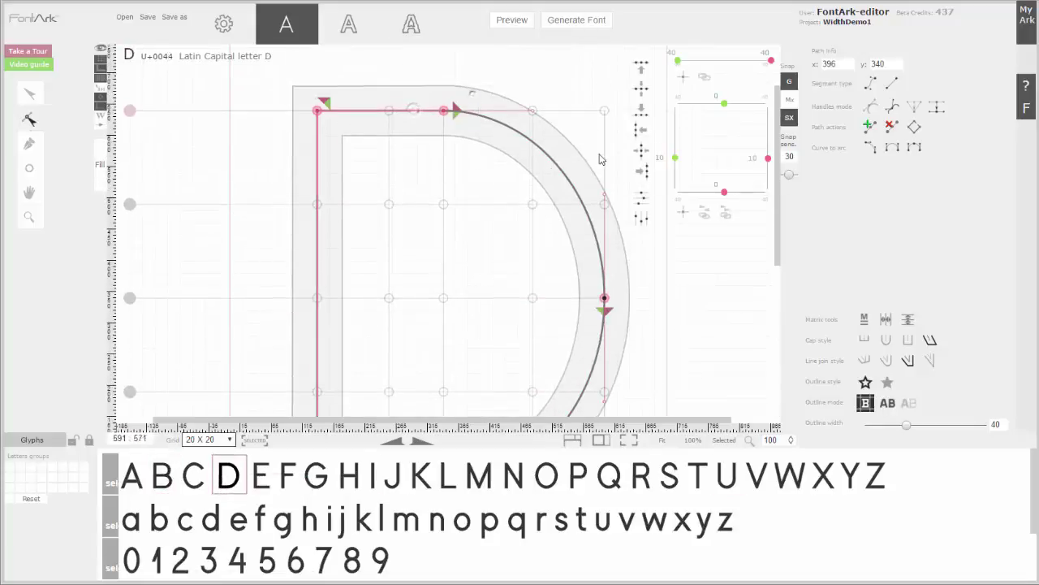
drag(675, 158, 675, 141)
scroll(487, 162, down, 4)
drag(482, 140, 257, 210)
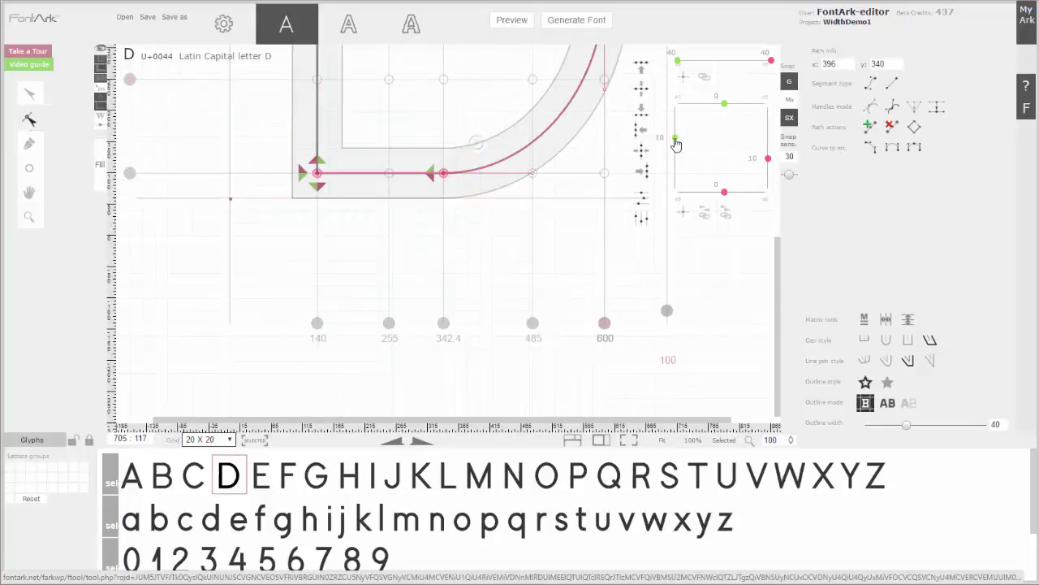
drag(676, 145, 678, 160)
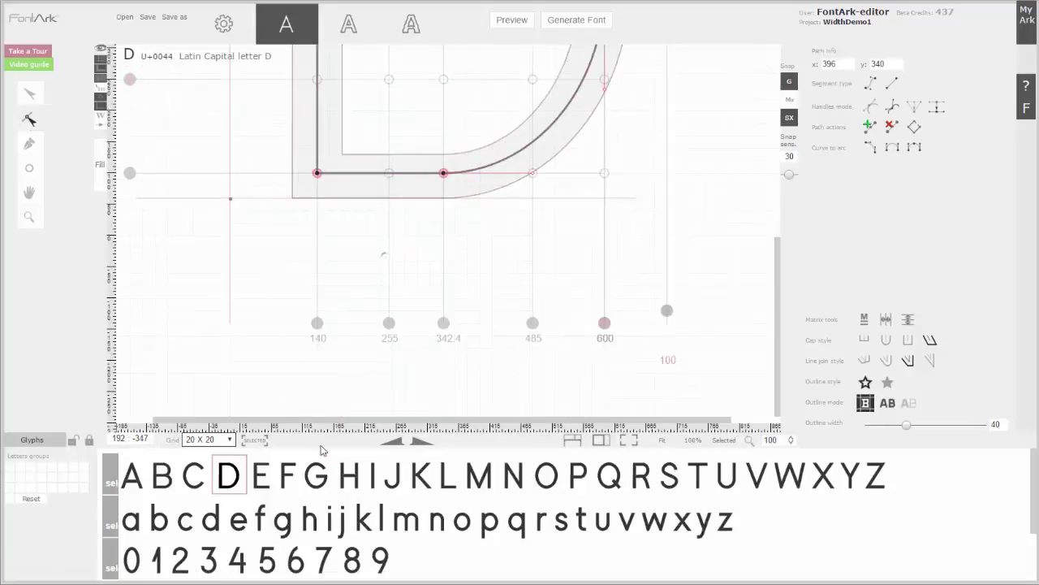
Open capital O for editing and add G, Q, U and J to the glyph selection
click(315, 475)
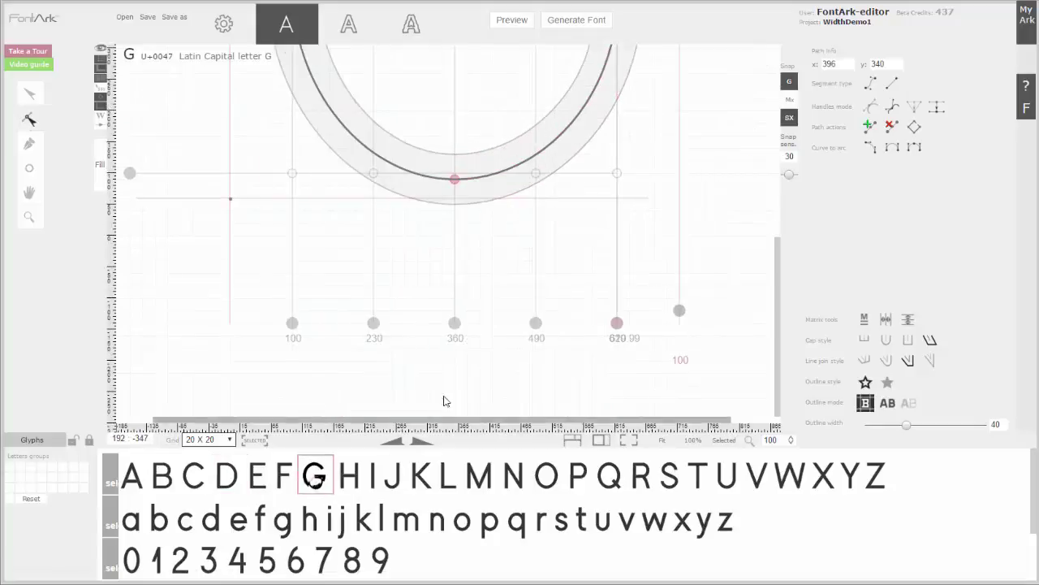
click(544, 477)
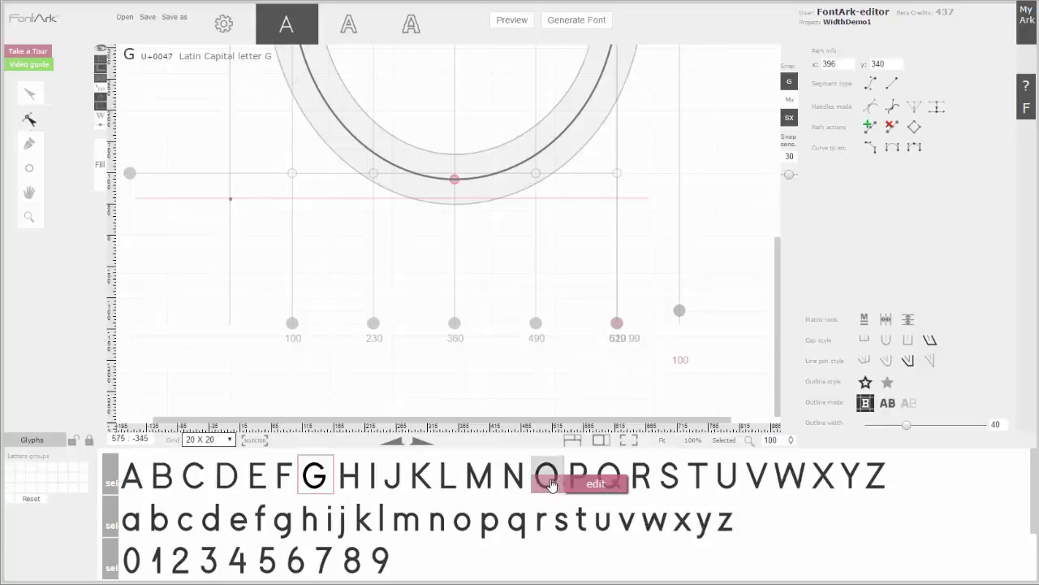
ctrl+click(314, 476)
ctrl+click(609, 477)
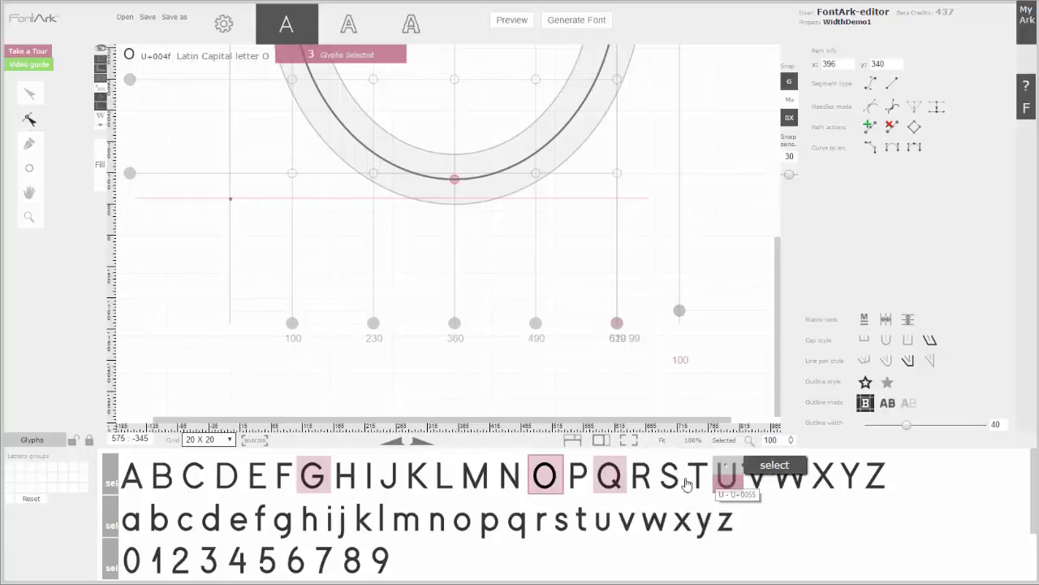
ctrl+click(726, 477)
ctrl+click(390, 471)
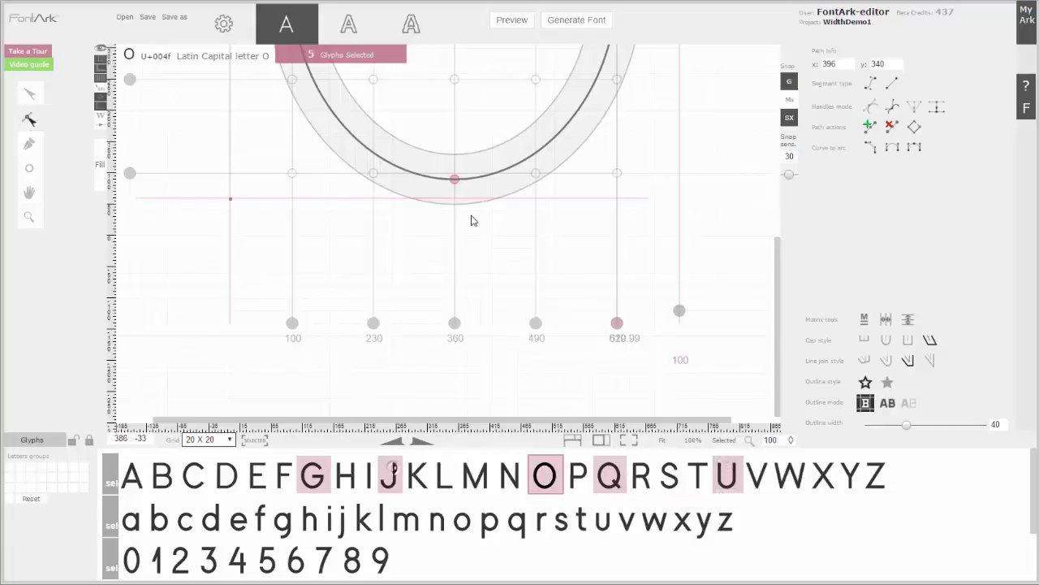
Thin O's stroke at its top and bottom points to 30 on the inner side, with G, J, Q and U selected
scroll(471, 220, up, 5)
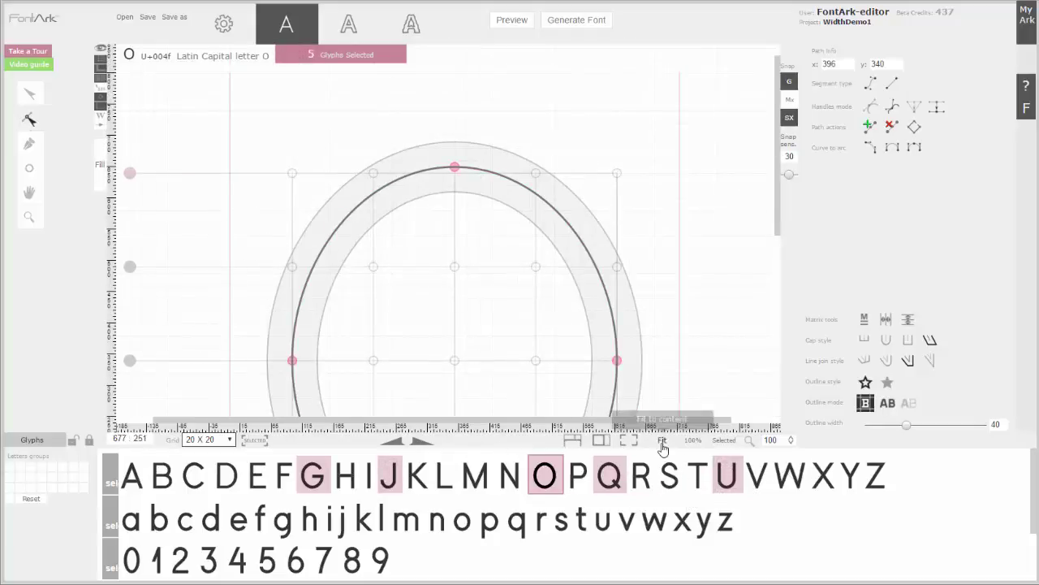
click(661, 440)
click(323, 123)
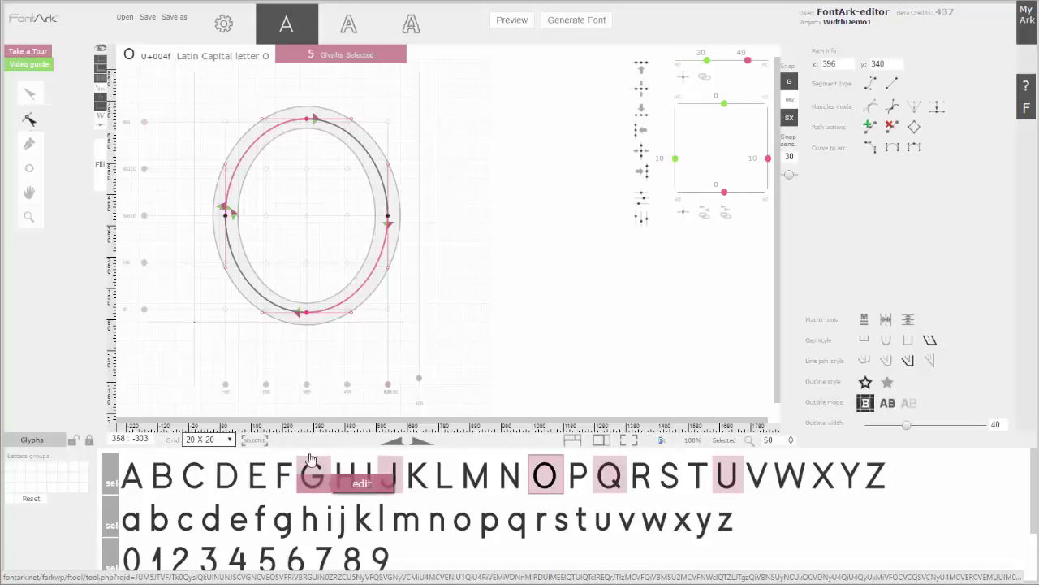
Open capital J, select the bottom point of its curve, and clear the multiple-glyph selection
click(398, 484)
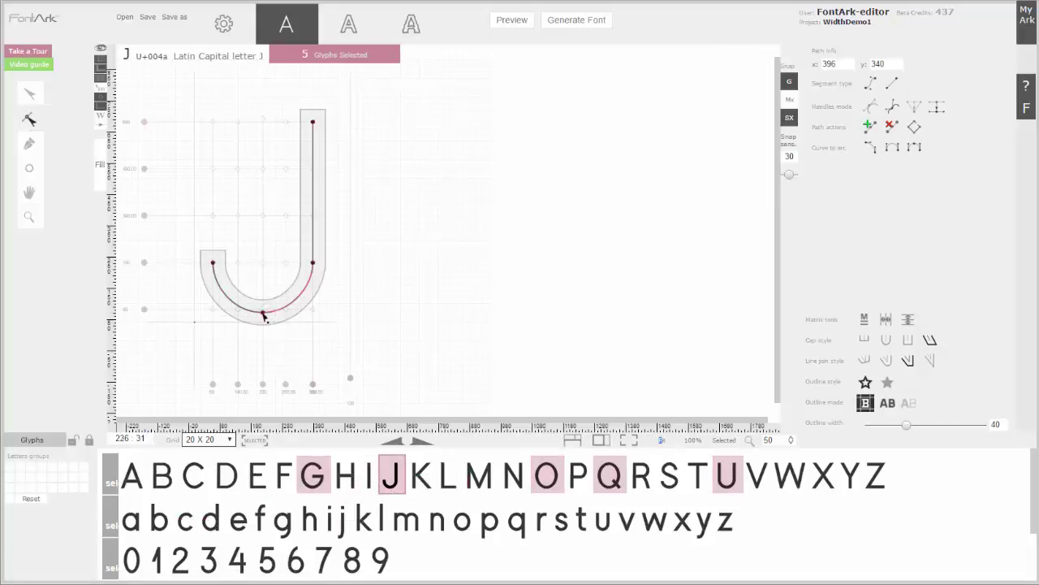
click(263, 315)
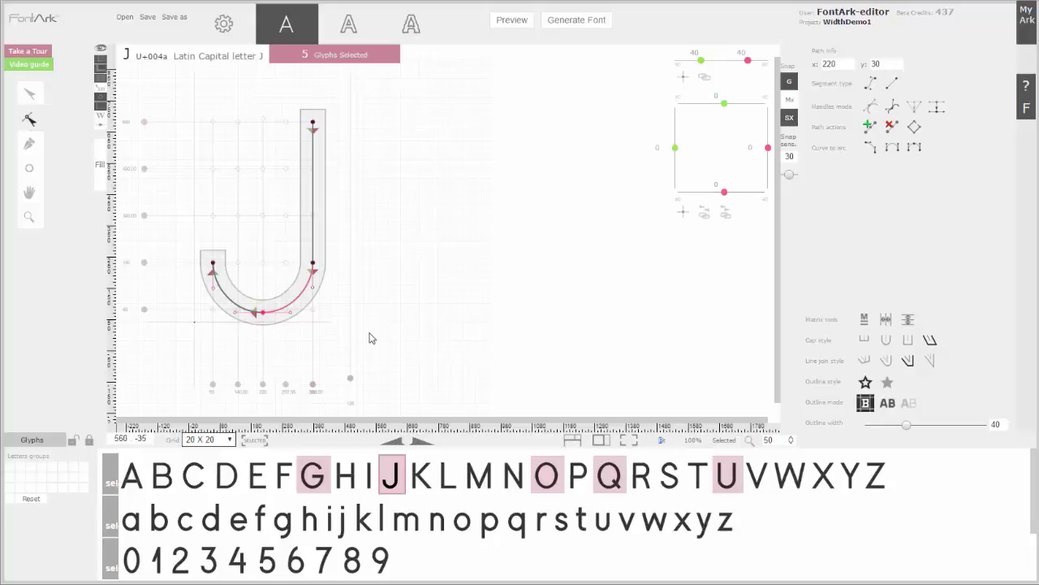
click(329, 55)
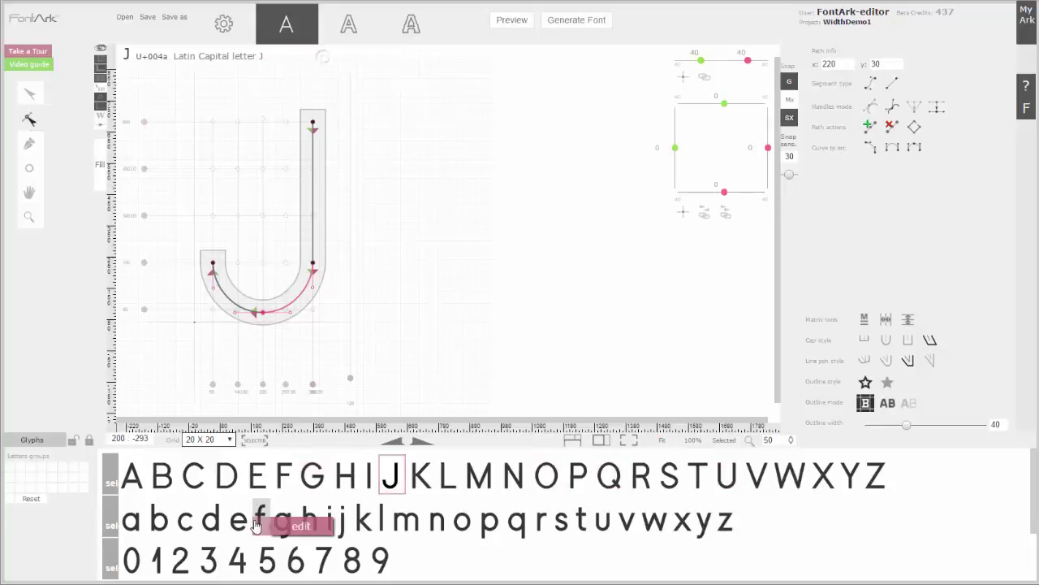
Open capital H and thin its crossbar by 10
click(344, 478)
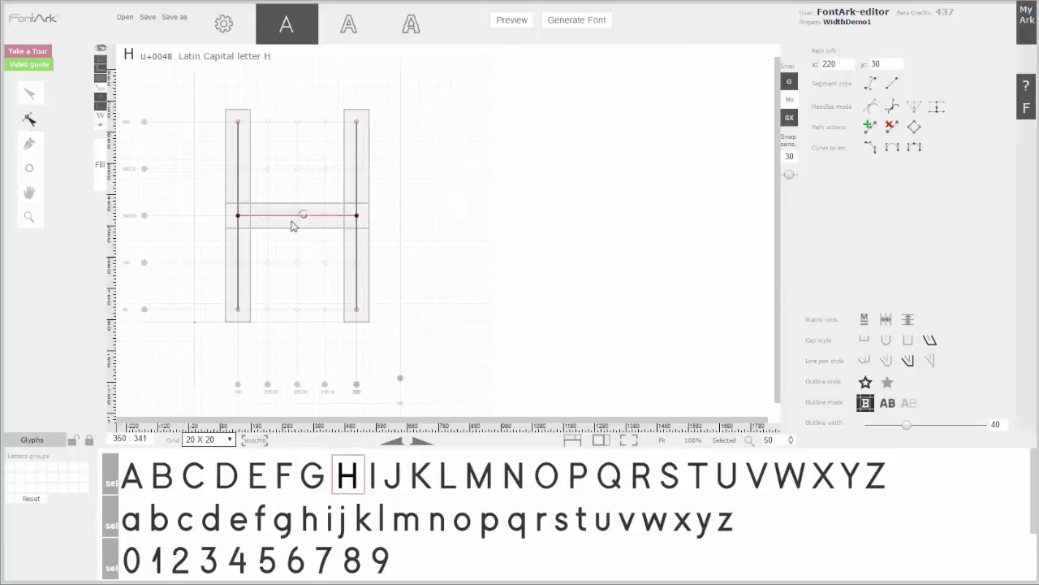
drag(187, 197, 387, 238)
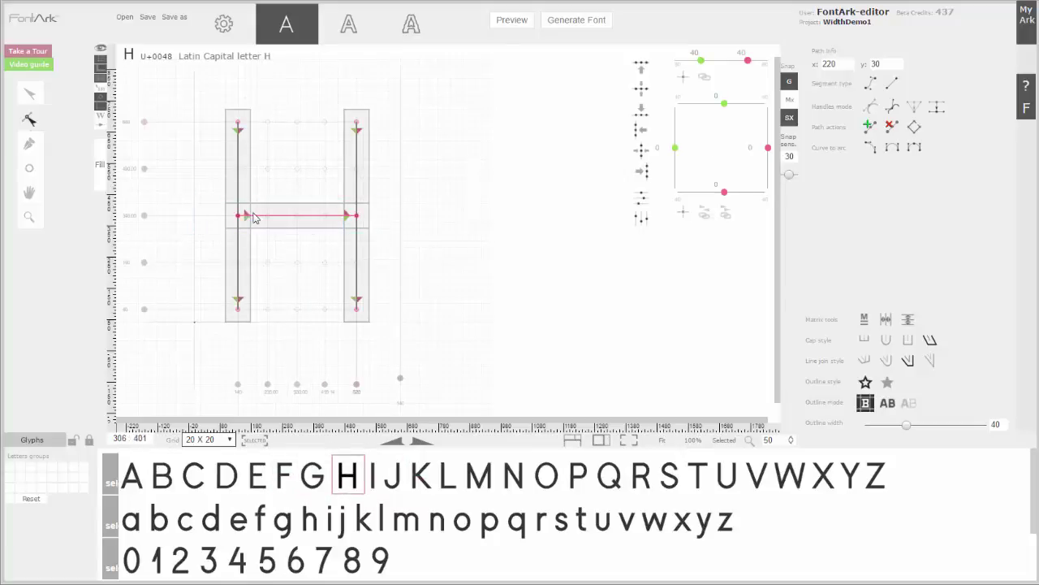
drag(678, 157, 677, 138)
Thin the bottom of capital J's curve by 10 from its inner side, and open capital K with its short connecting bar selected
click(391, 478)
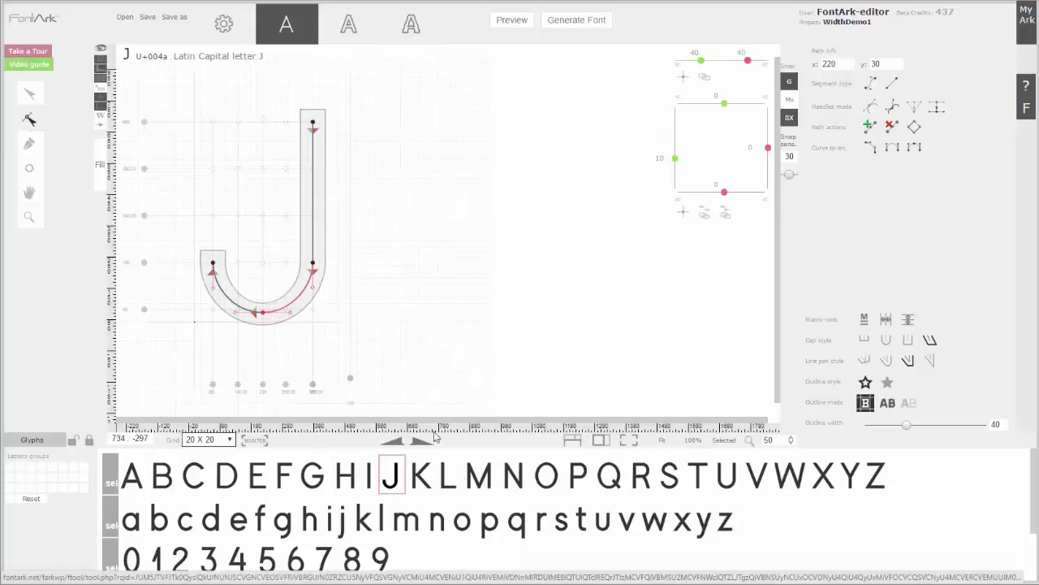
click(419, 477)
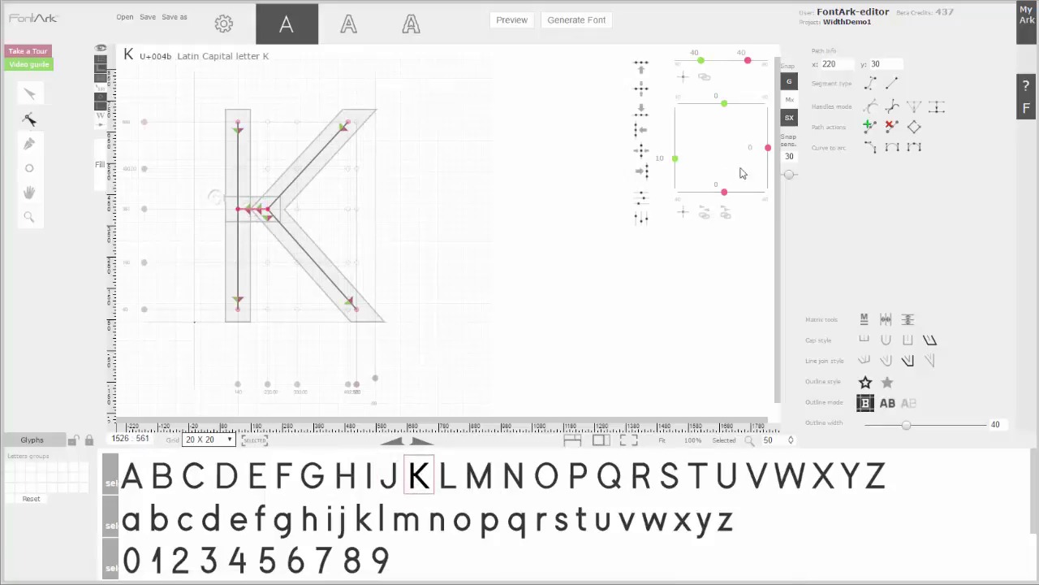
Open capital P with R also selected, and thin the top and lower horizontal bars of the bowl by 10 from the inner side
click(485, 478)
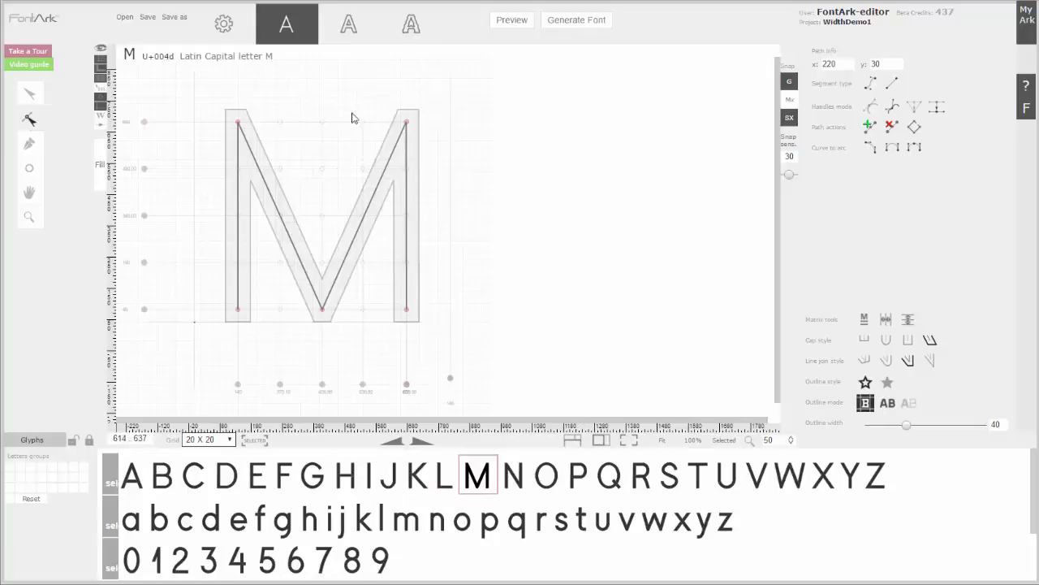
mouse_move(586, 497)
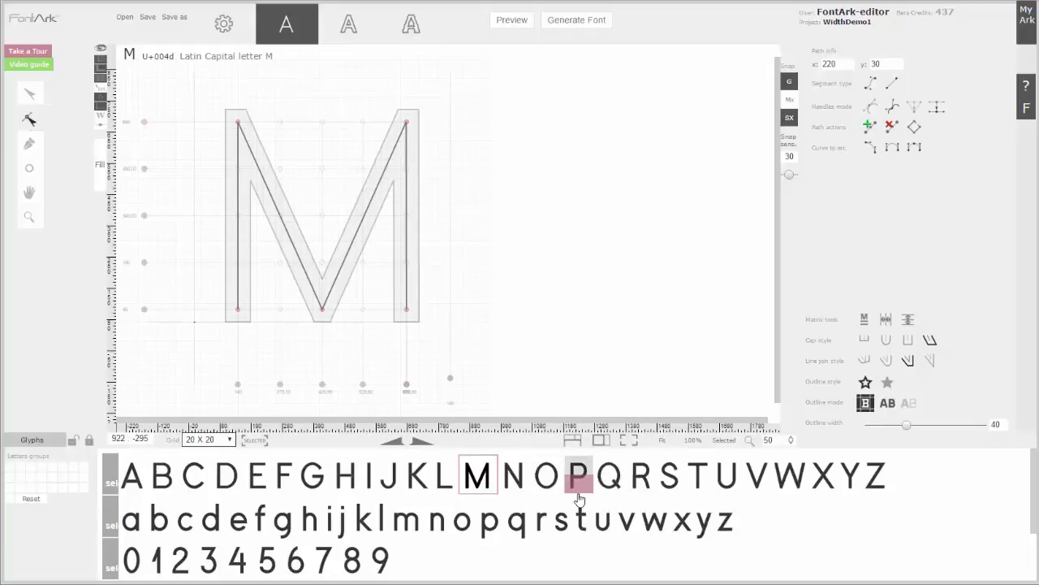
click(578, 486)
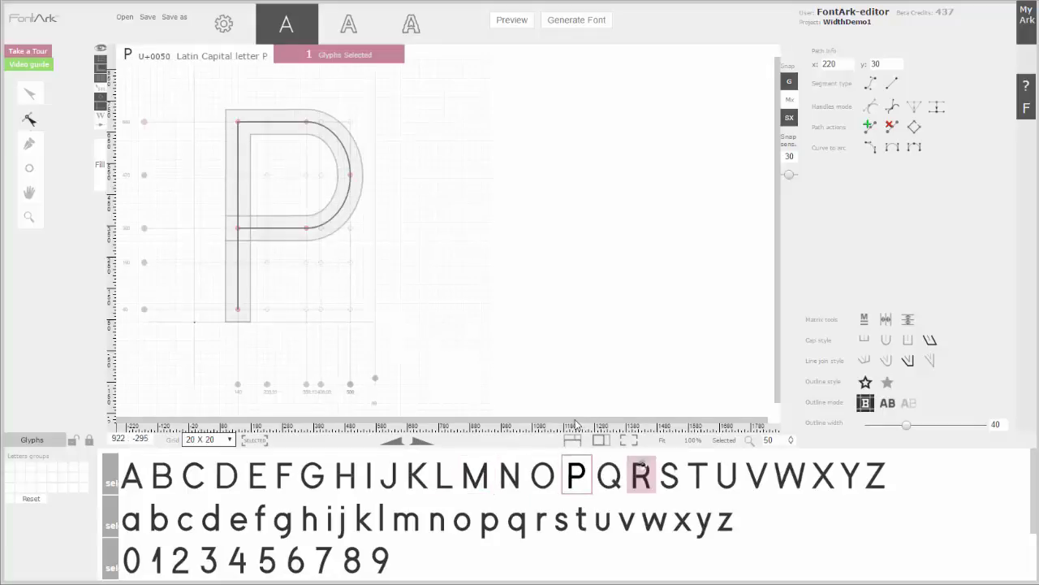
click(229, 129)
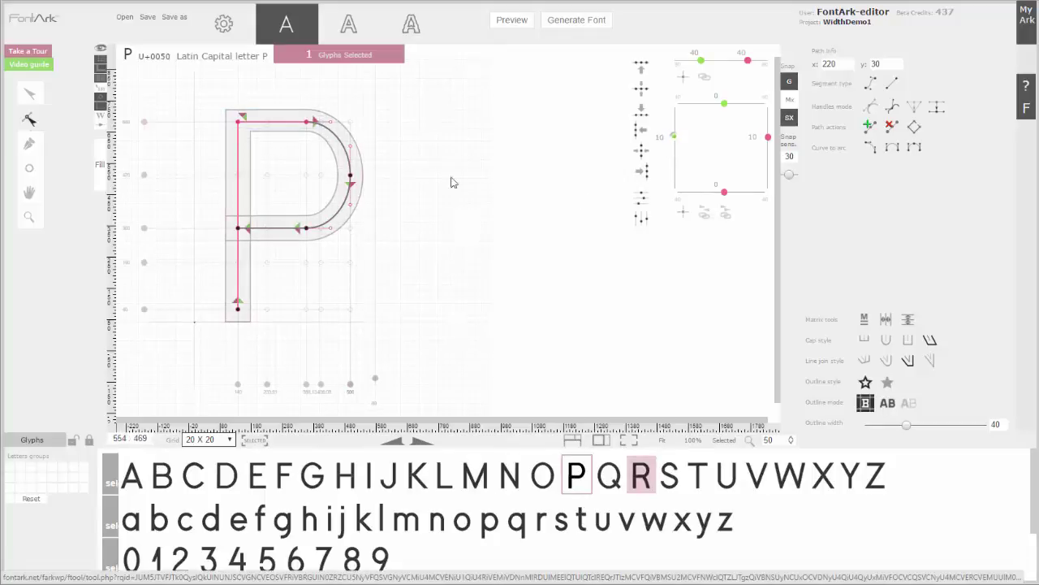
drag(320, 200, 234, 263)
drag(675, 138, 677, 162)
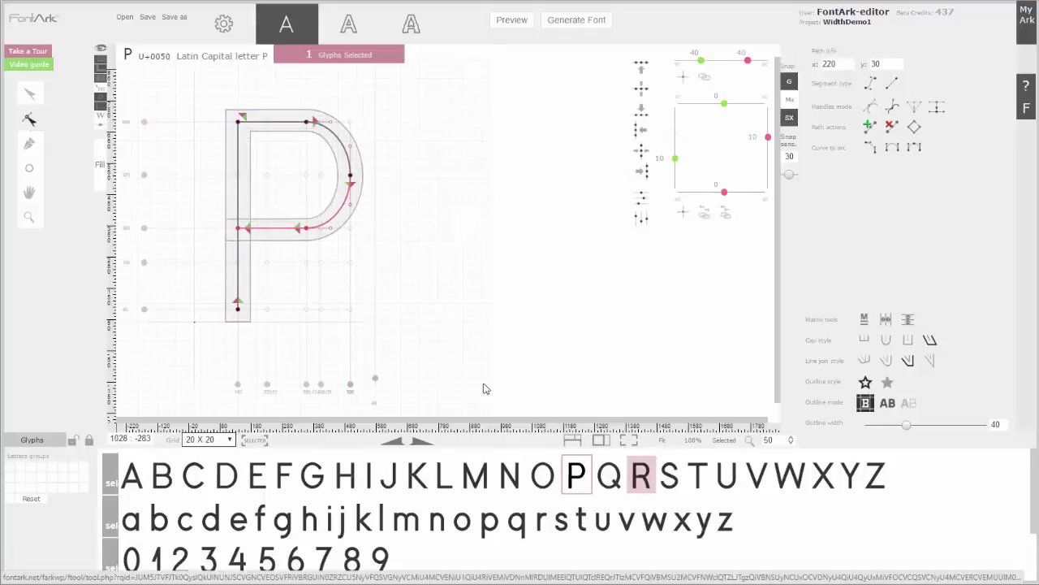
Adjust the stroke thickness where capital R's leg meets its bowl, and thin capital S's top and bottom curve points to 30 on the inner side
click(640, 475)
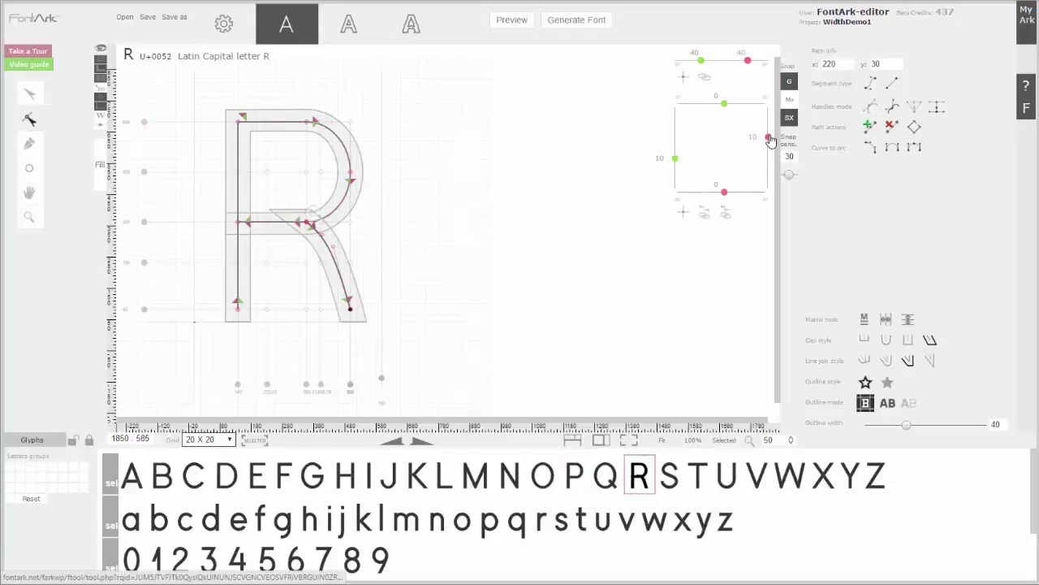
drag(768, 137, 769, 175)
click(668, 477)
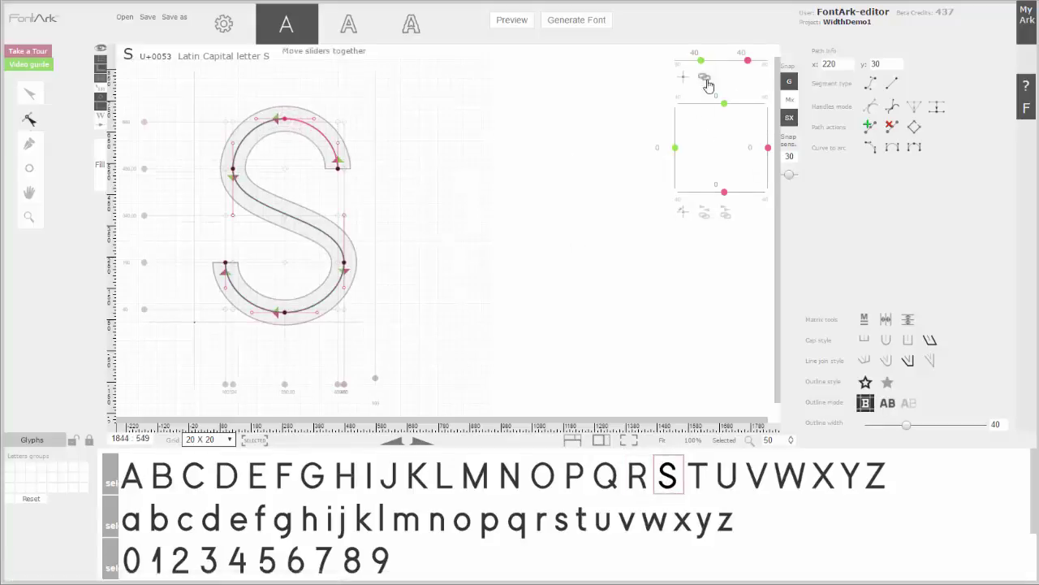
drag(746, 62, 705, 60)
click(285, 312)
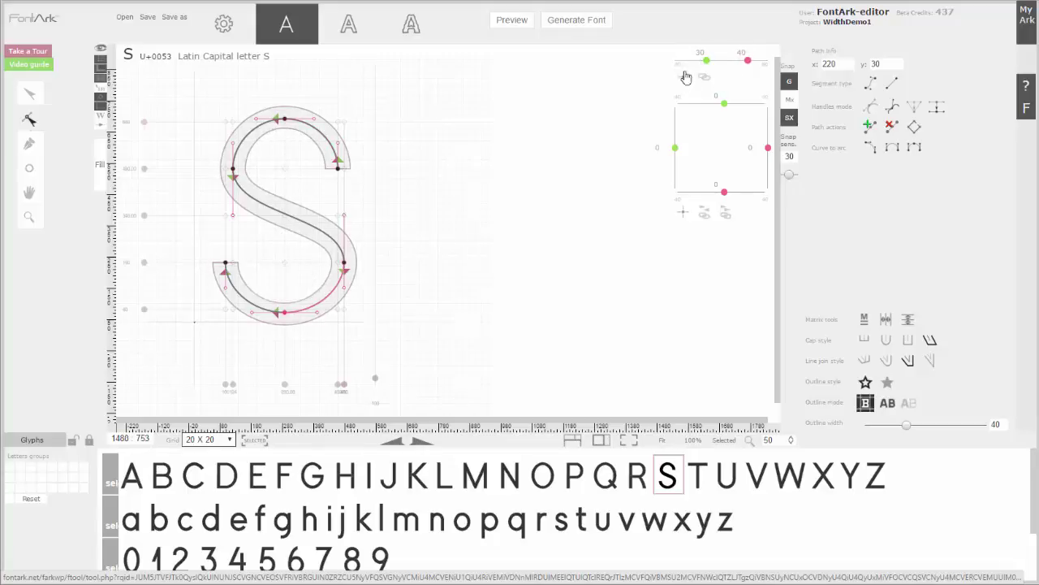
Thin capital T's top bar by 10 from below, and set the bottom of capital U's curve to 30 on the inner side
click(696, 476)
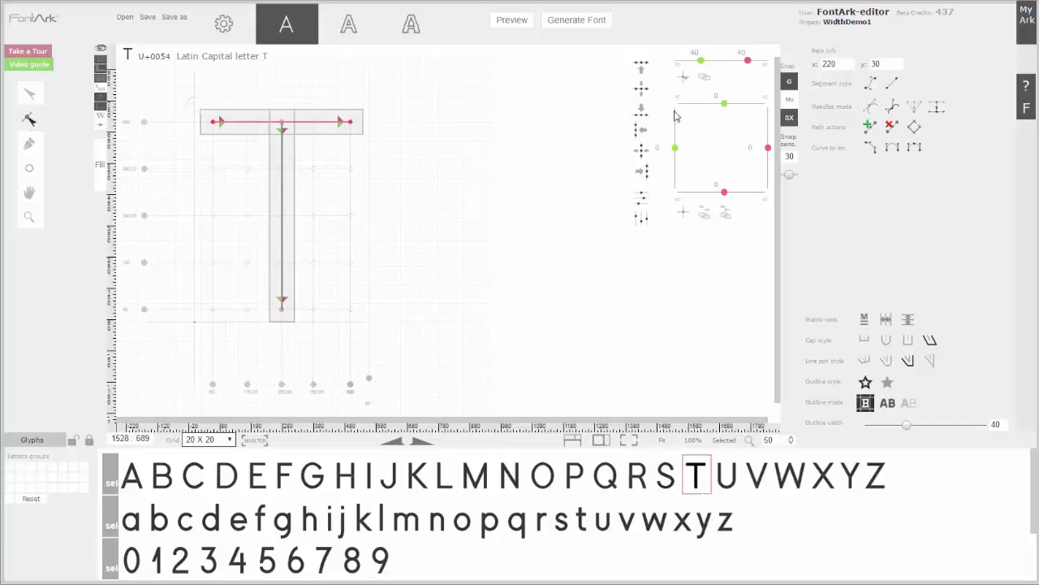
click(679, 212)
drag(675, 147, 676, 139)
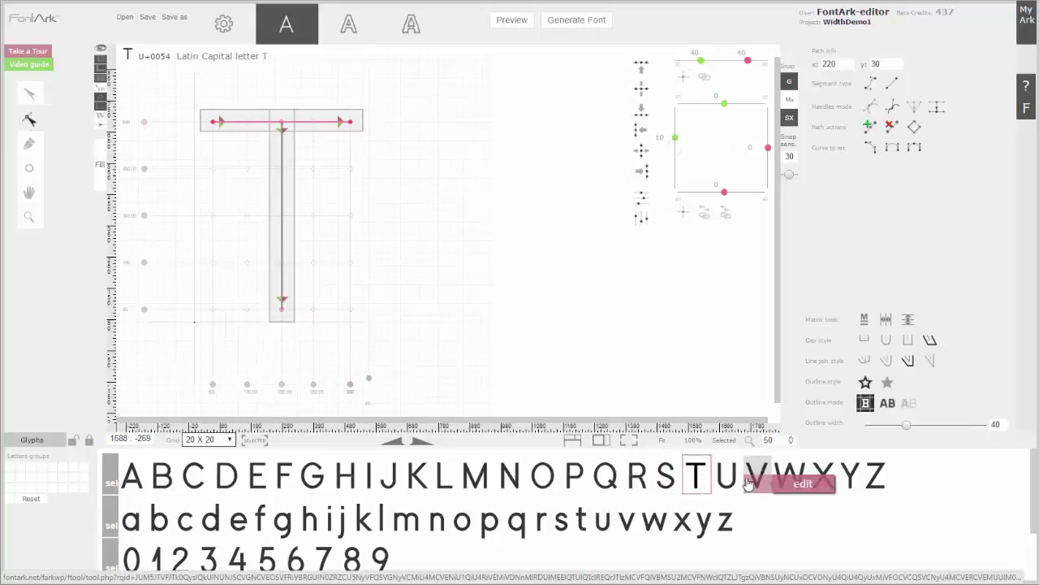
click(725, 476)
click(682, 213)
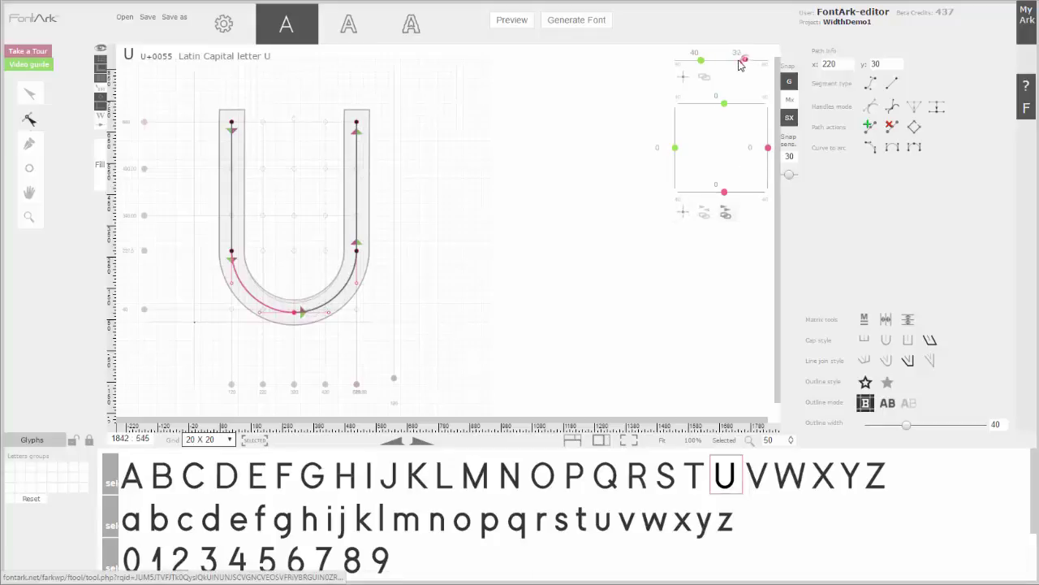
drag(748, 60, 742, 60)
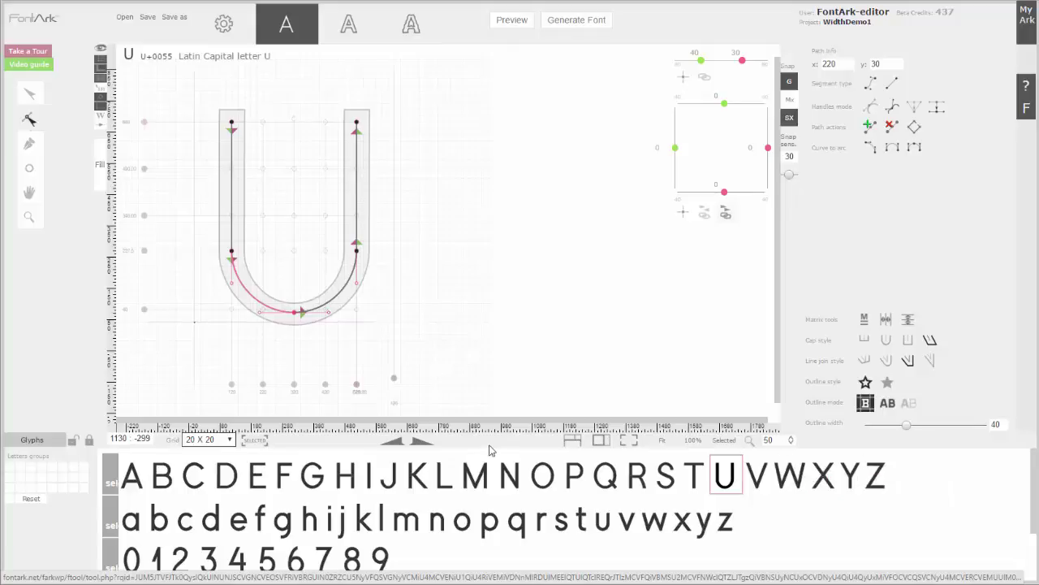
Open lowercase p with all lowercase letters selected, and thin the top and bottom points of its bowl to 30 on the inner side
click(486, 530)
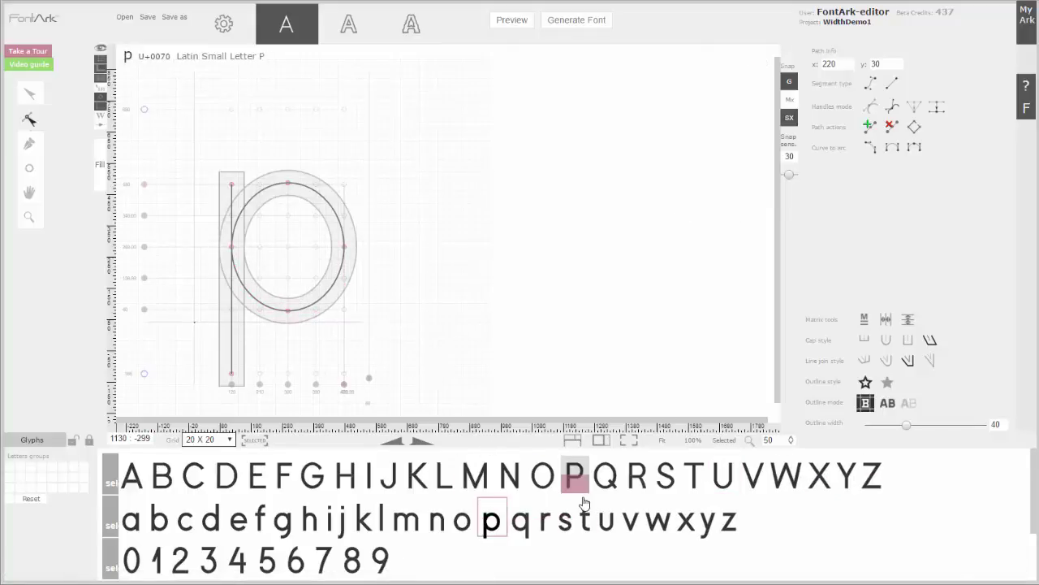
click(114, 522)
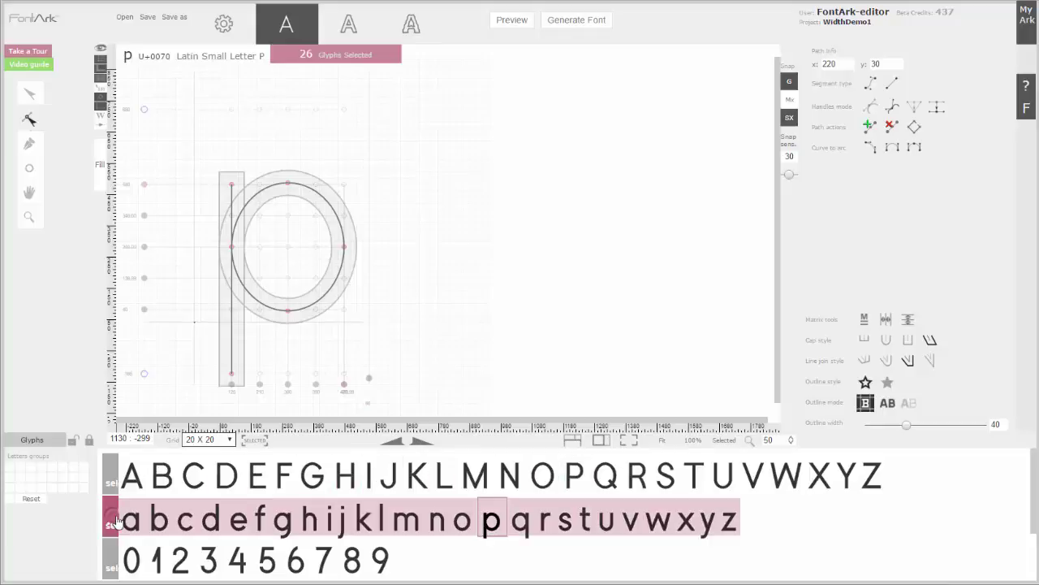
click(298, 188)
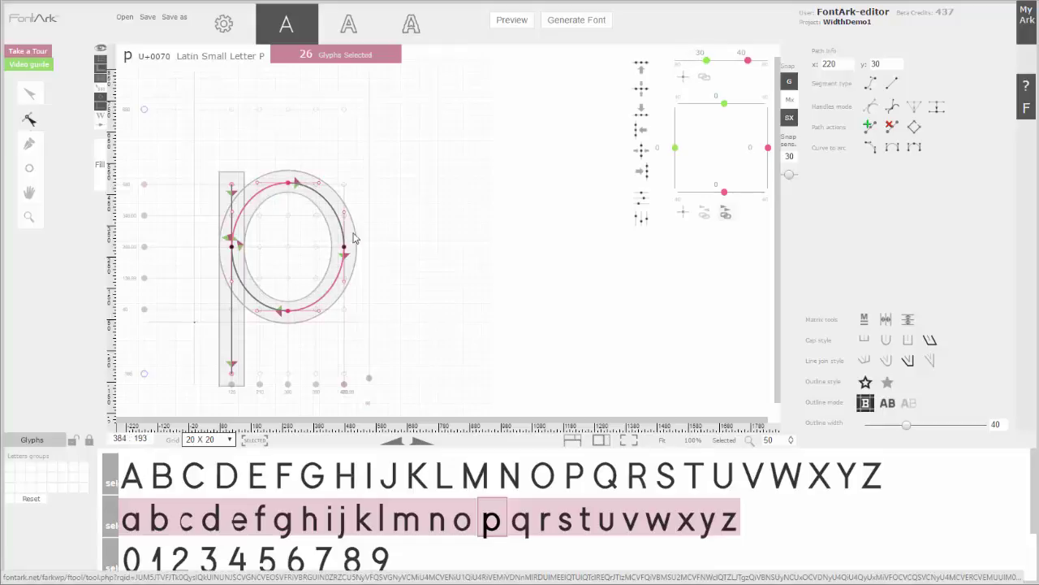
Open lowercase c with e also selected, restore the full stroke width at its left curve extreme, and clear the extra selection
click(188, 519)
ctrl+click(242, 514)
click(219, 246)
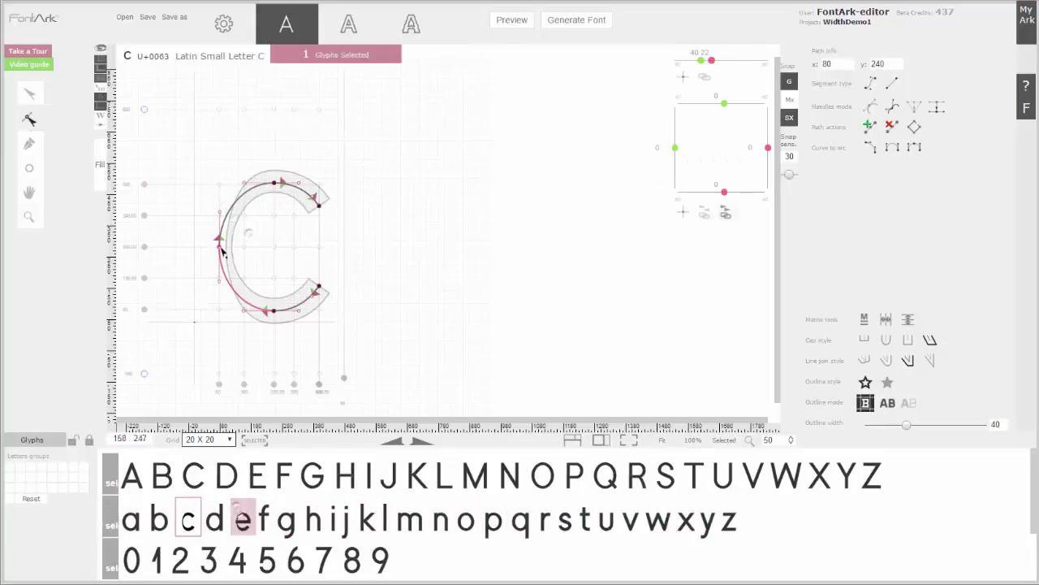
click(683, 84)
click(241, 518)
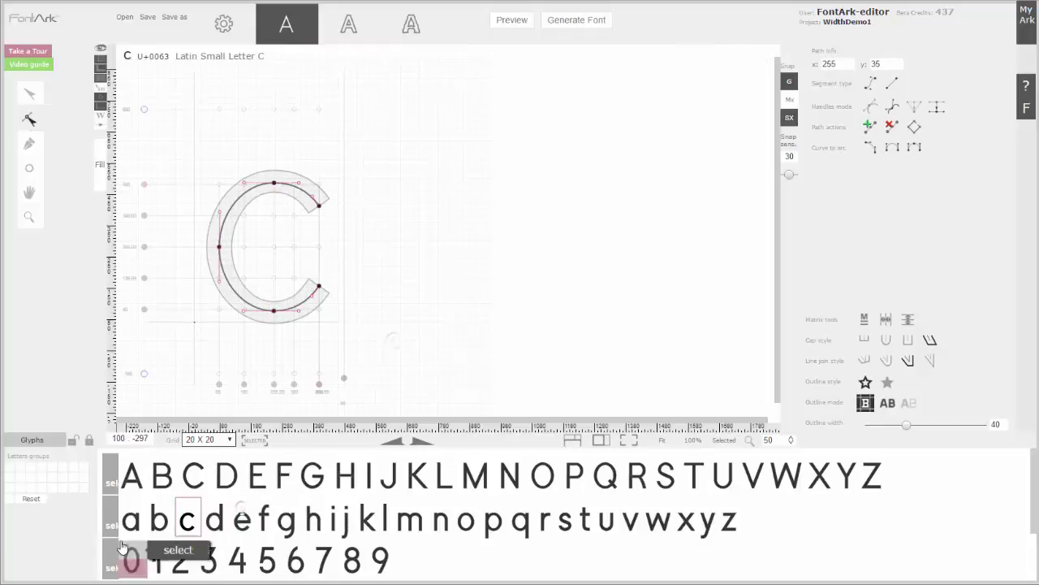
Thin the arch tops of lowercase h and n together, and both arches of lowercase m, to 30 on the inner side
click(311, 518)
click(276, 183)
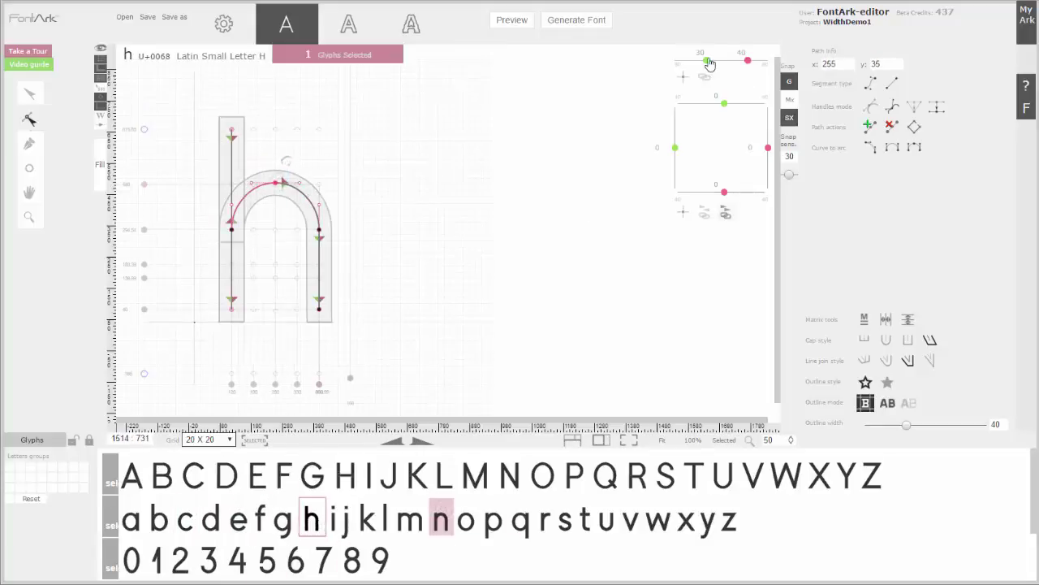
click(407, 519)
click(283, 191)
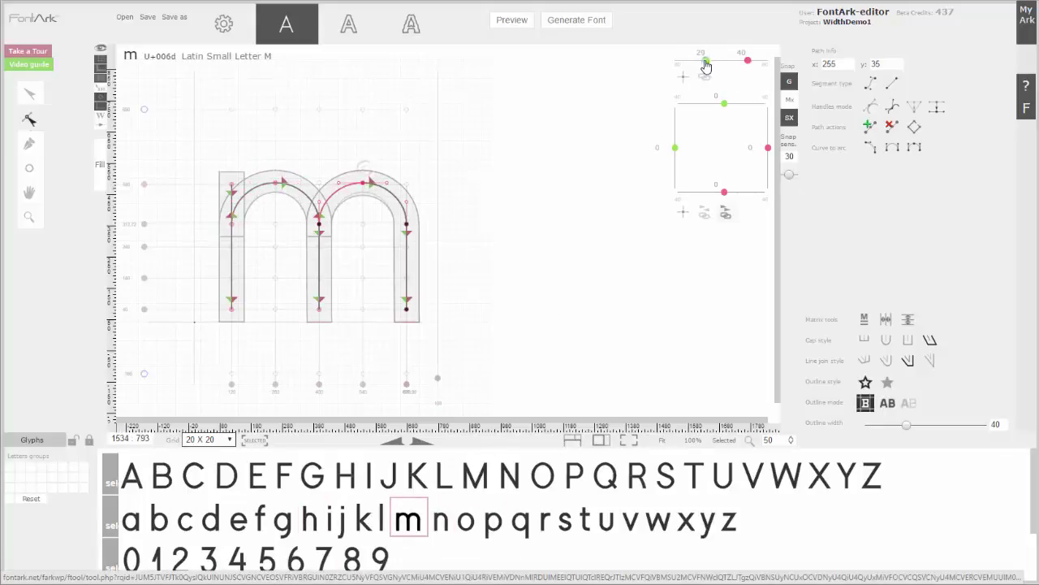
click(703, 57)
Thin the end of lowercase r's arm by 10 from below, and lowercase s's top and bottom curve points to 30 on the inner side
click(552, 528)
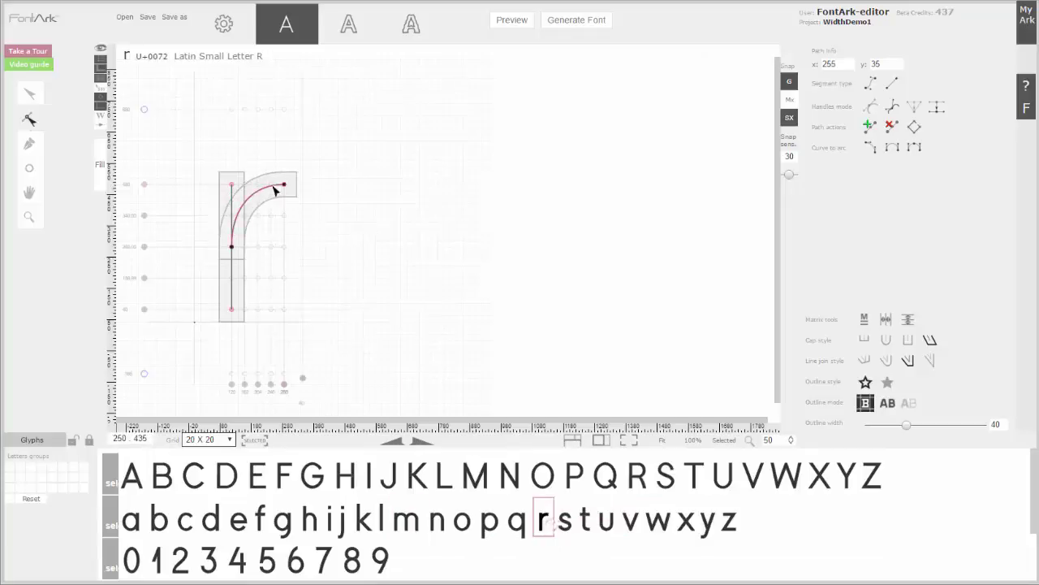
click(272, 187)
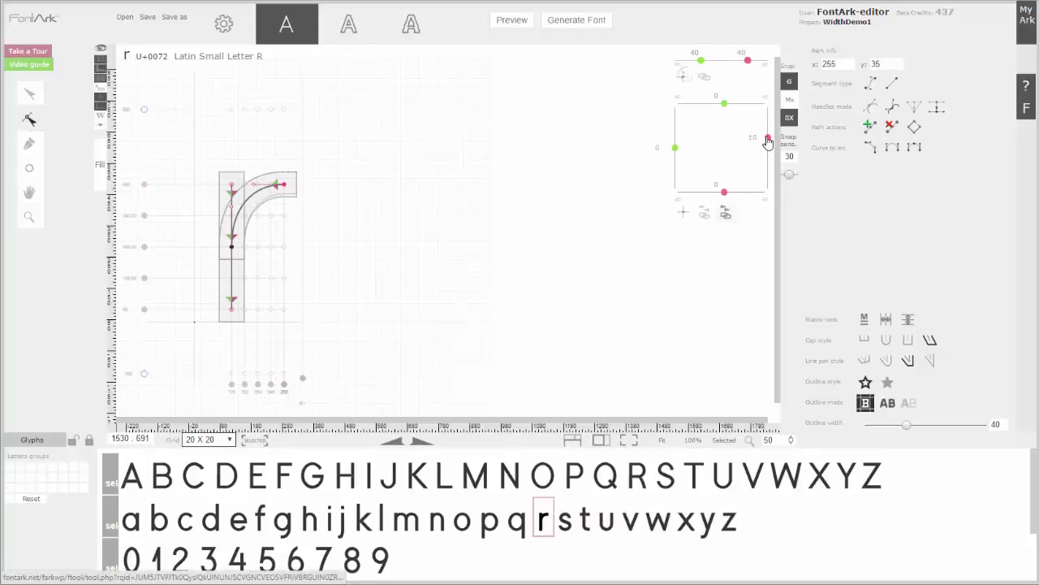
click(563, 519)
click(266, 187)
drag(749, 63, 705, 62)
click(259, 310)
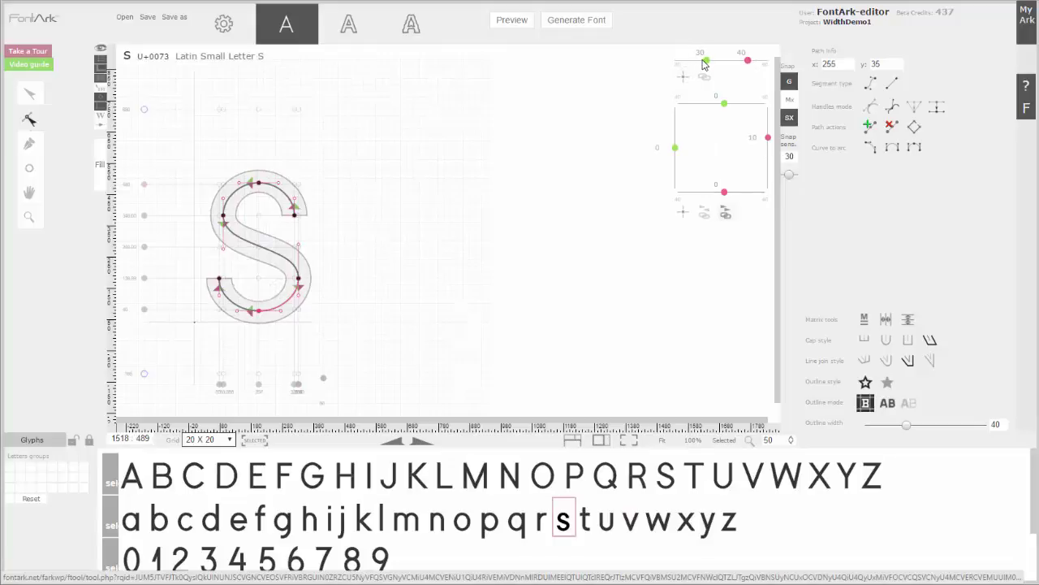
Open lowercase u and thin the bottom point of its curve to 30 on the inner side
click(604, 520)
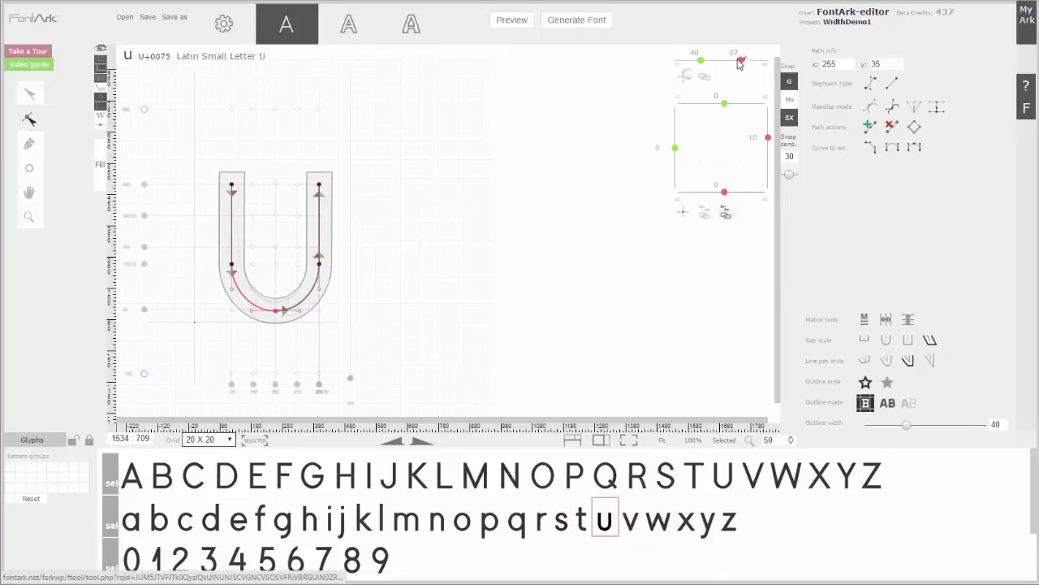
drag(748, 61, 742, 62)
click(506, 183)
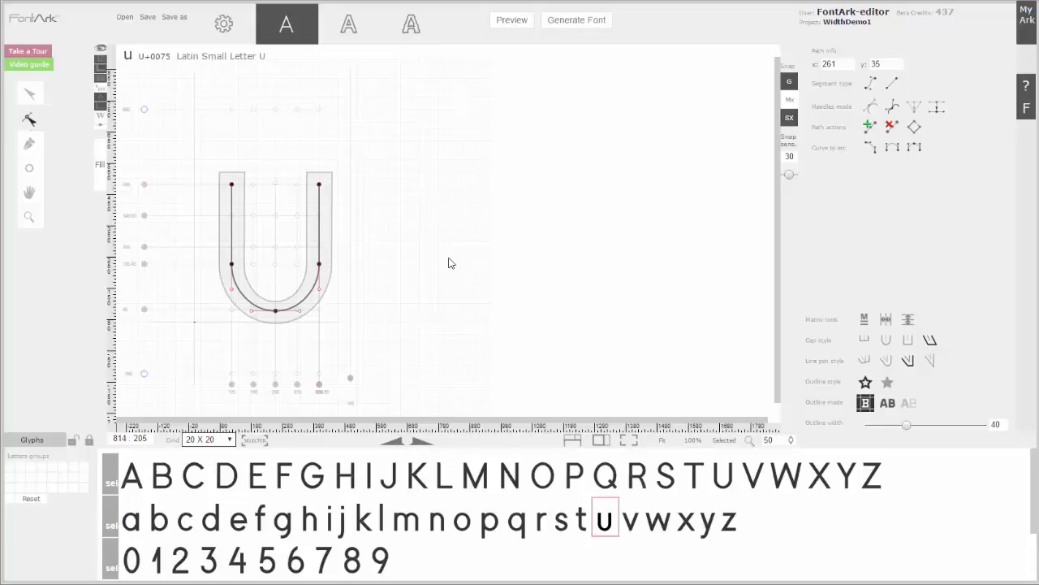
Open capital M and thin its first diagonal by 10 at the upper-left corner point
click(480, 479)
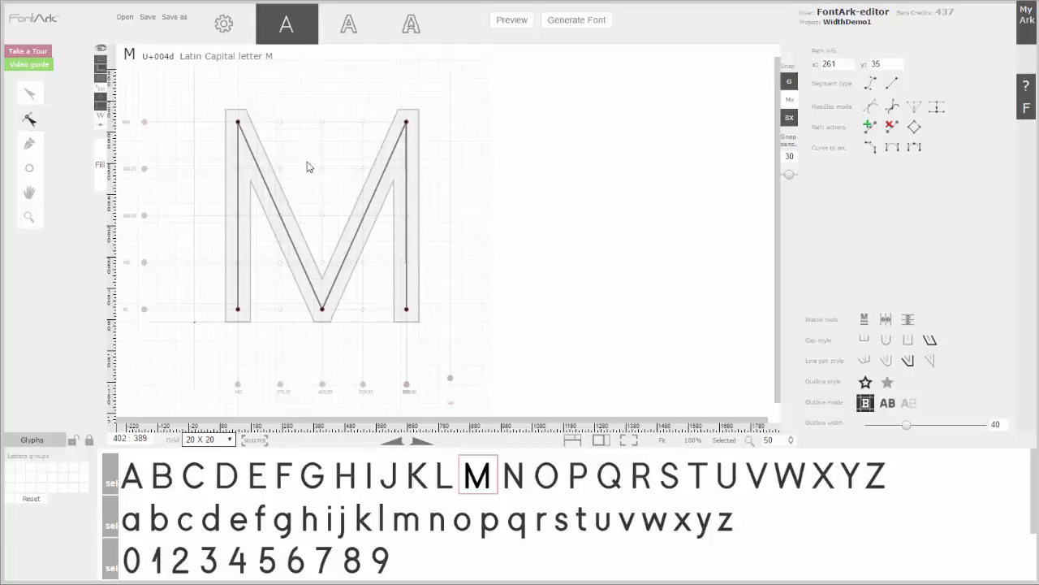
drag(230, 99, 269, 154)
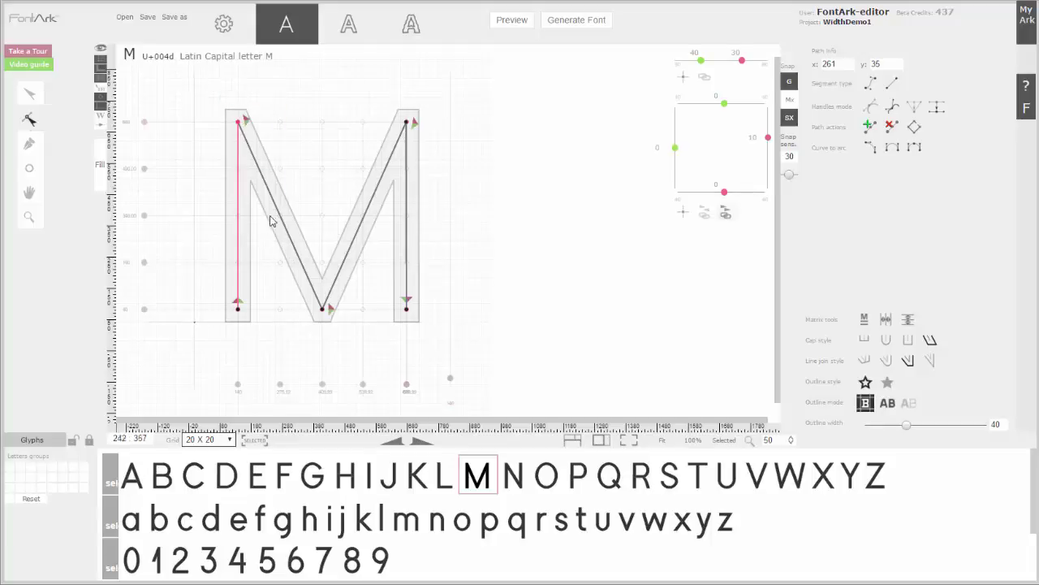
drag(674, 152, 678, 142)
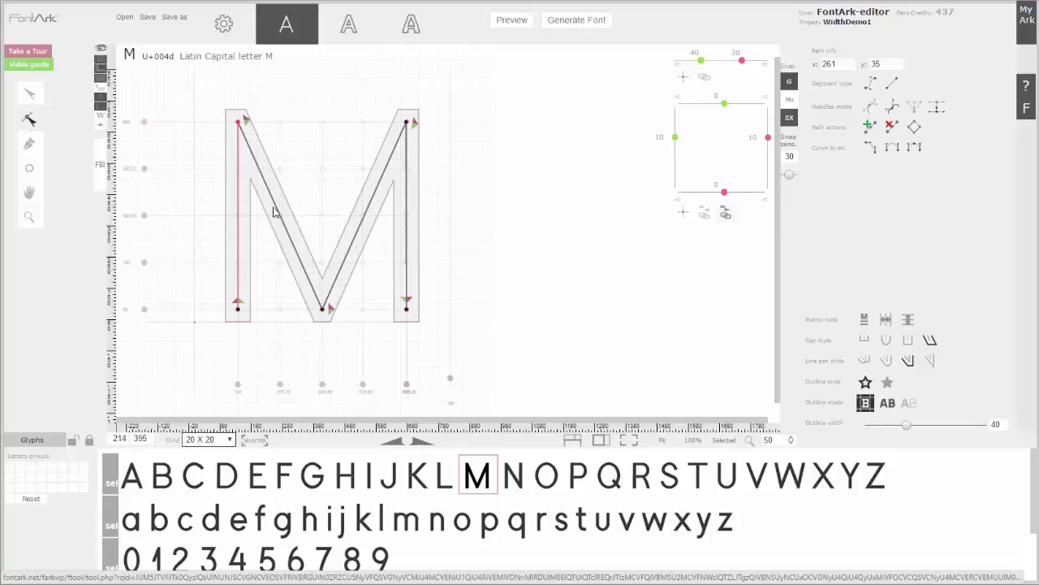
Thin capital M's diagonals by 10 at the bottom vertex, and thin the second diagonal at the upper-right corner point
click(323, 310)
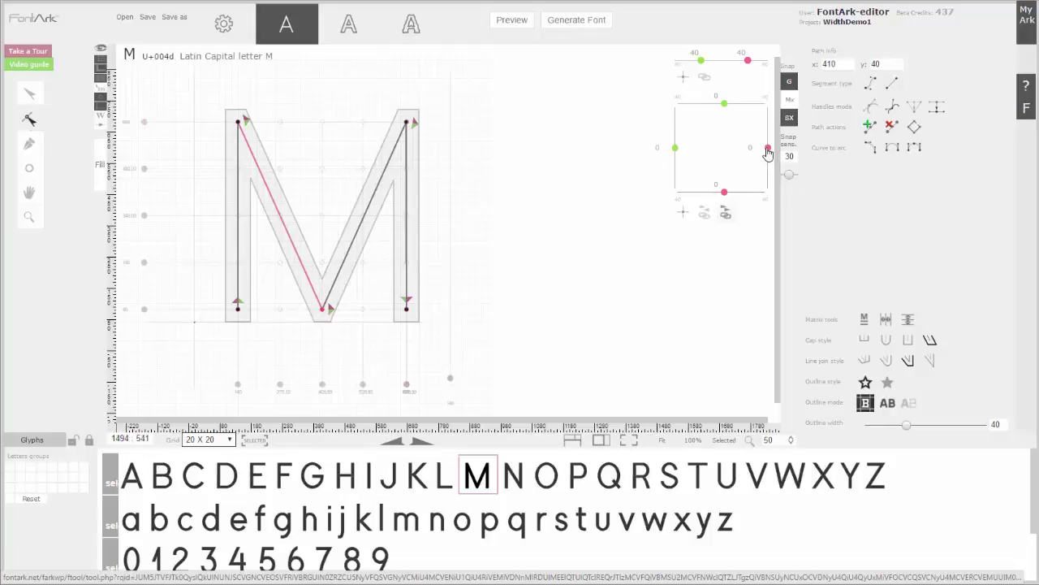
drag(768, 150, 768, 164)
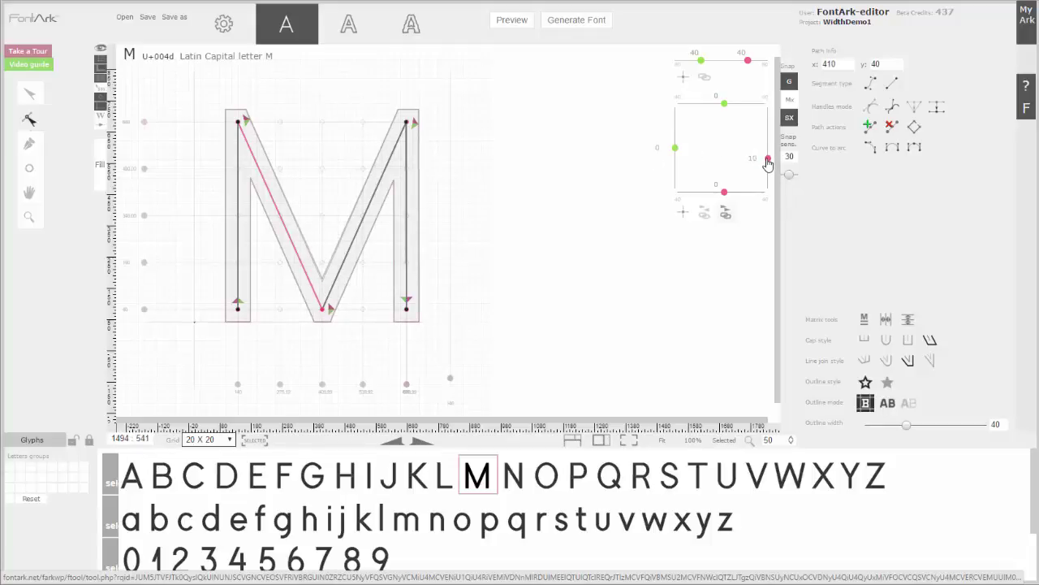
click(406, 124)
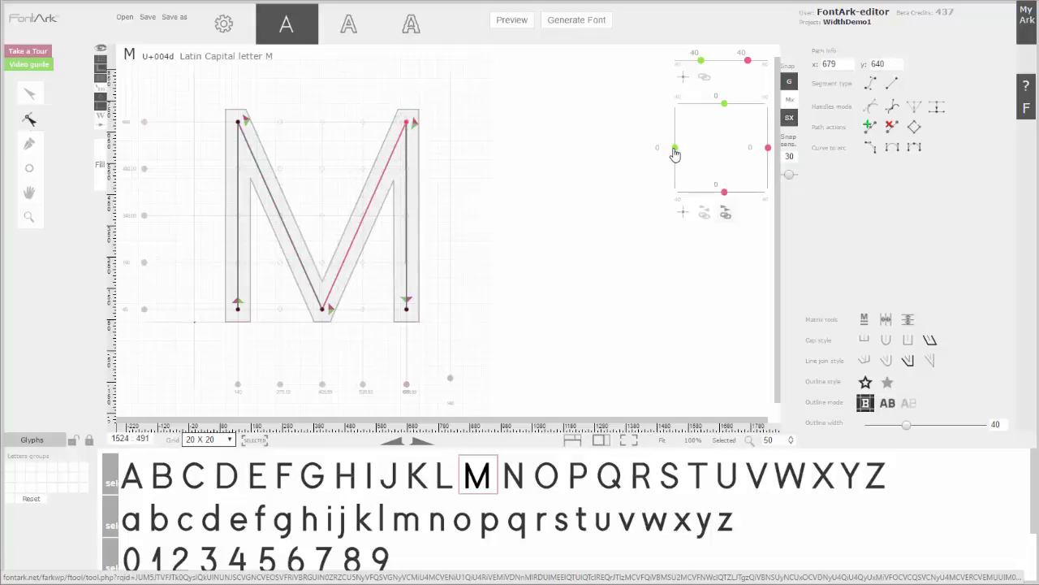
drag(675, 154, 674, 146)
click(524, 215)
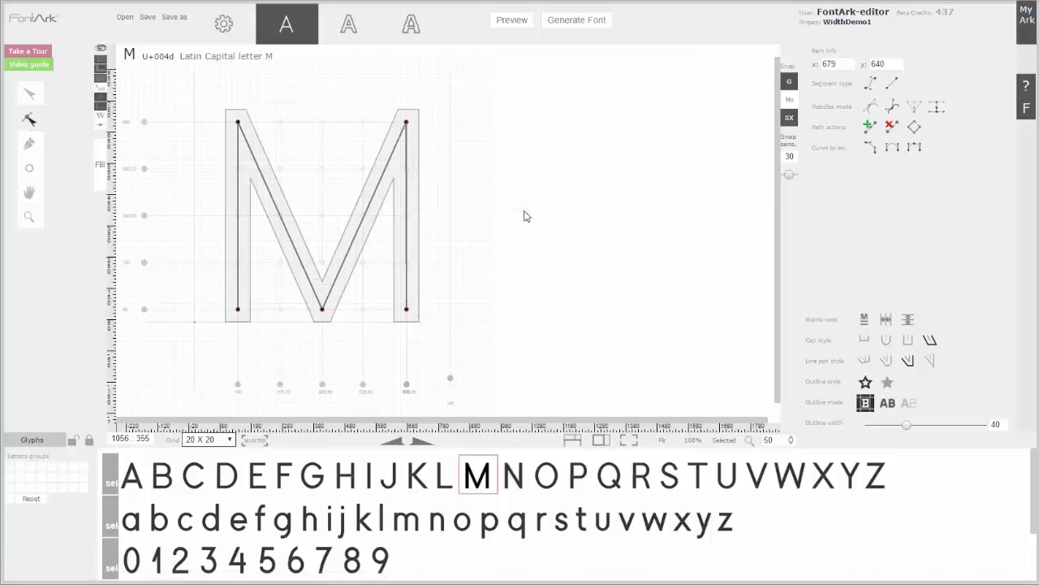
Open capital N and thin its diagonal where it joins the vertical stems
click(513, 473)
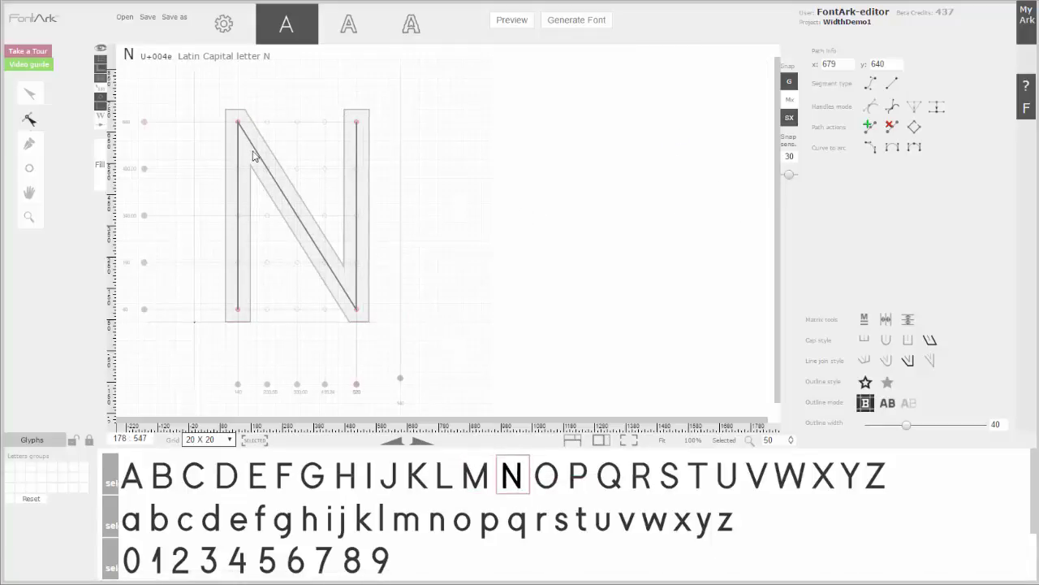
click(259, 154)
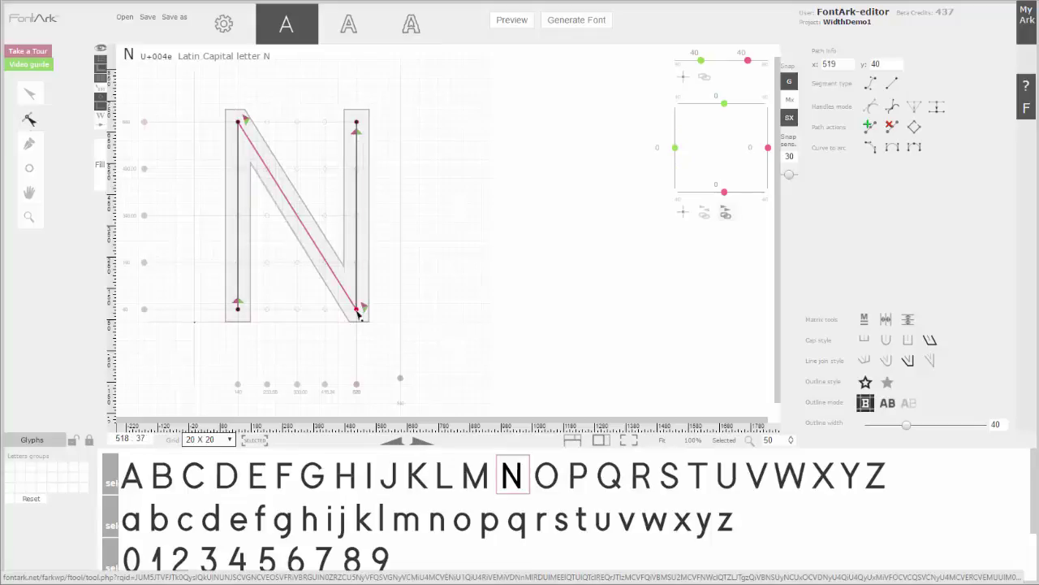
drag(759, 156, 770, 162)
Open capital V and thin the inner side of its bottom vertex by 15
click(755, 474)
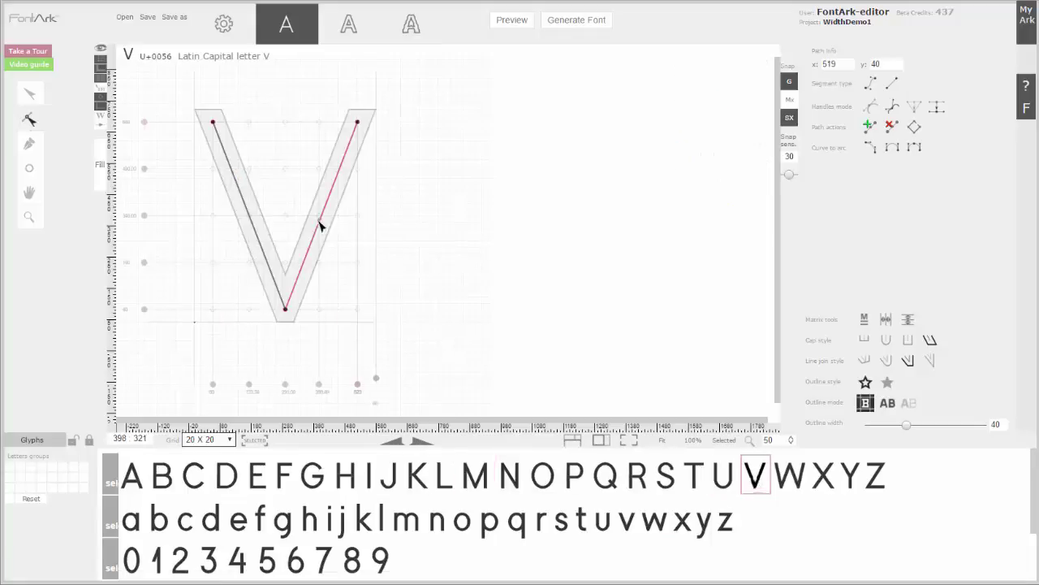
drag(280, 346, 263, 306)
drag(768, 158, 768, 164)
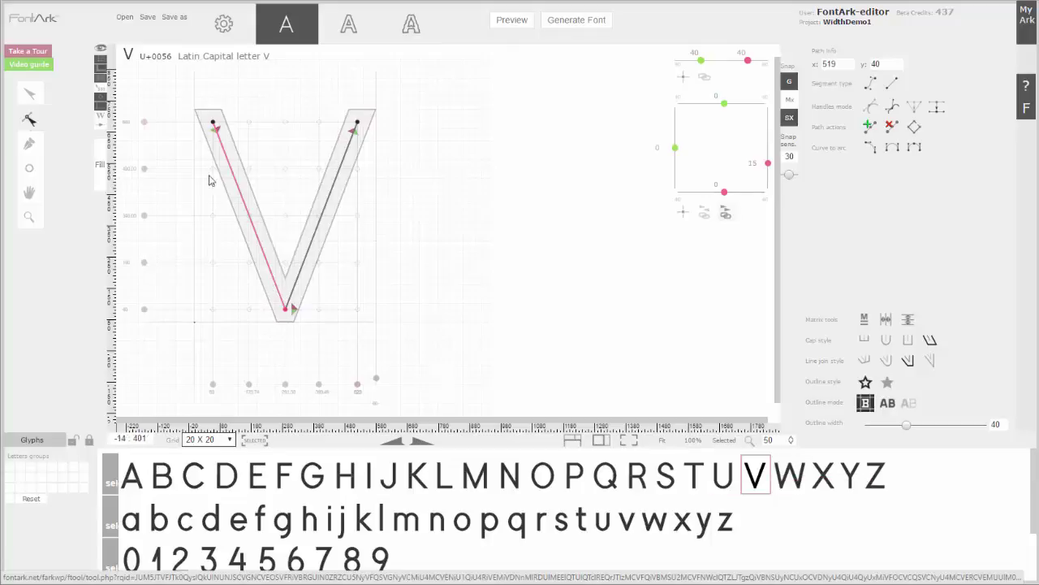
Open capital W, thin the inner side of its two bottom vertices by 10, and thin the middle top vertex
click(784, 485)
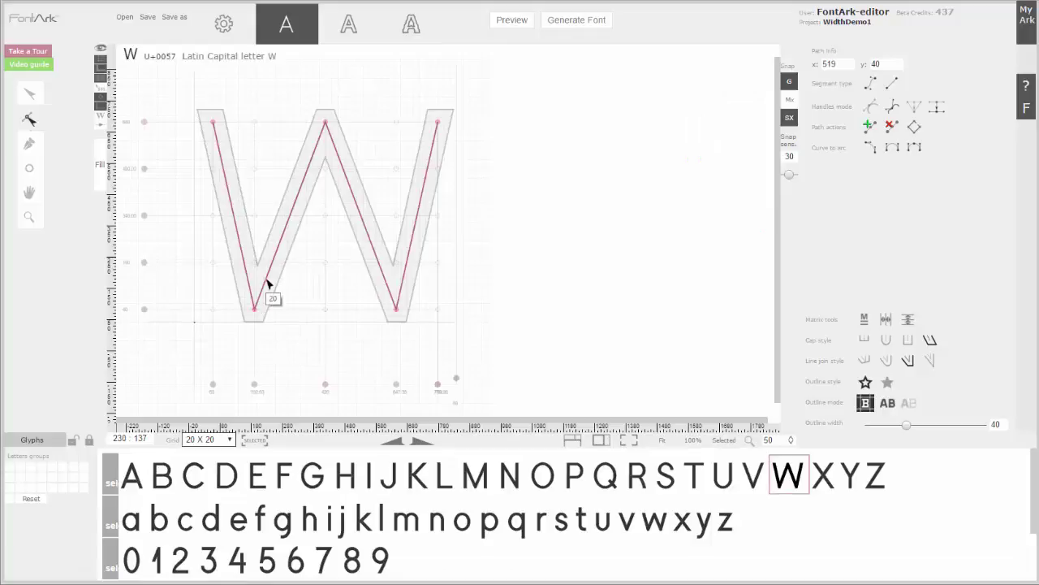
drag(235, 348, 442, 294)
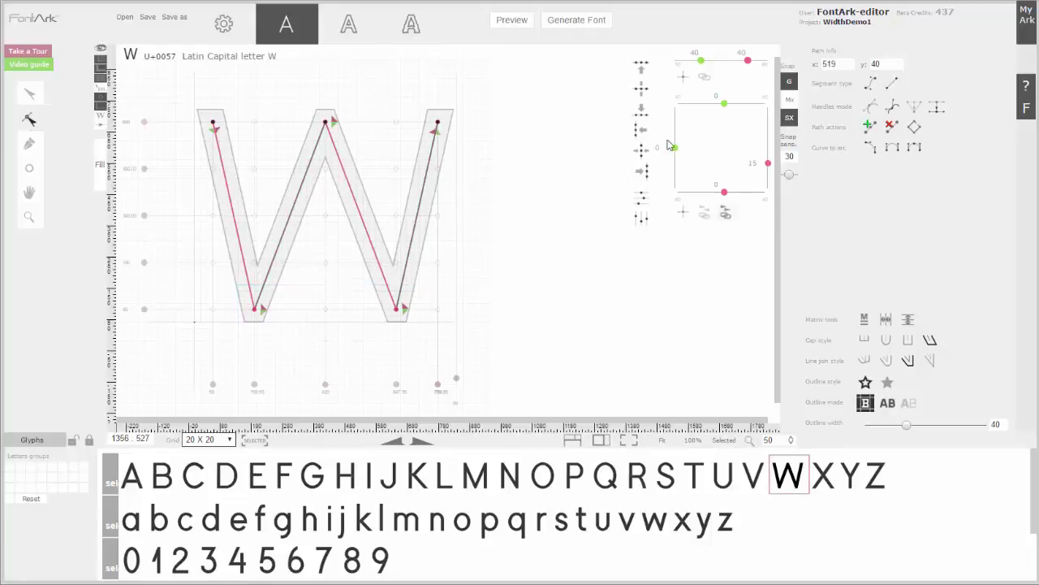
drag(768, 165, 766, 163)
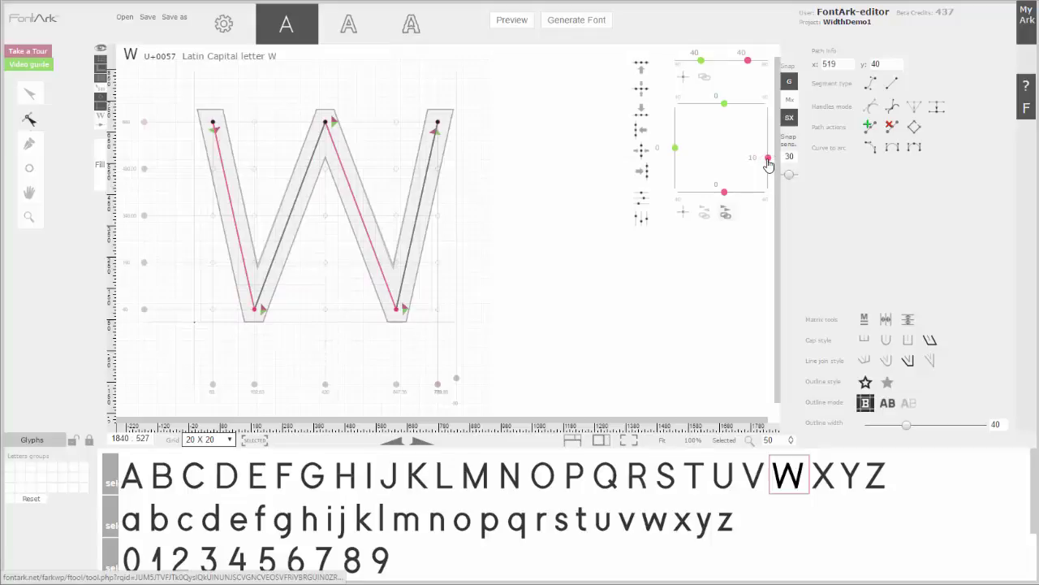
click(324, 122)
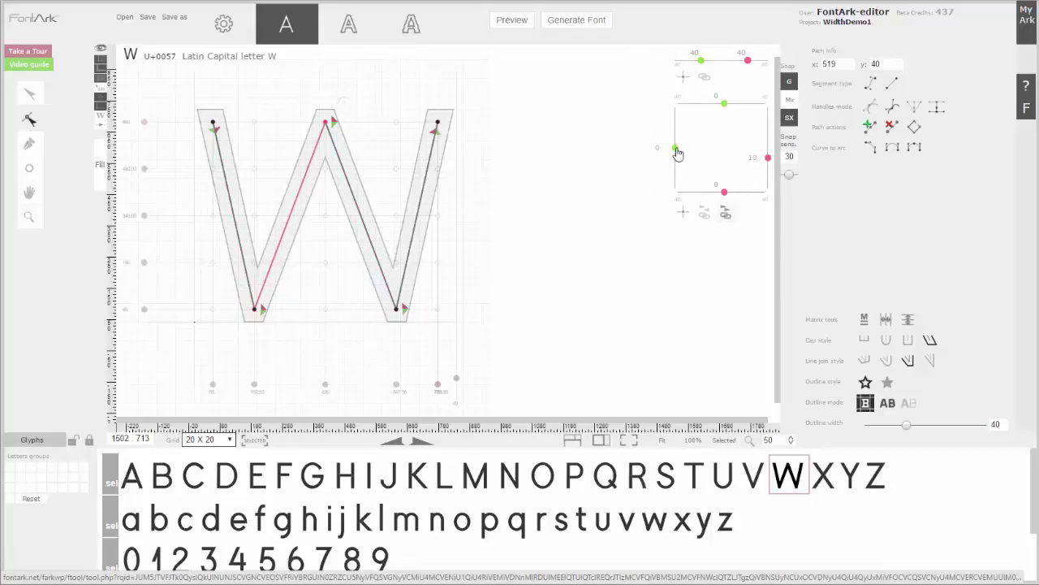
click(558, 214)
Open capital X and add two extra points near the crossing on the diagonal rising from lower left to upper right
click(819, 479)
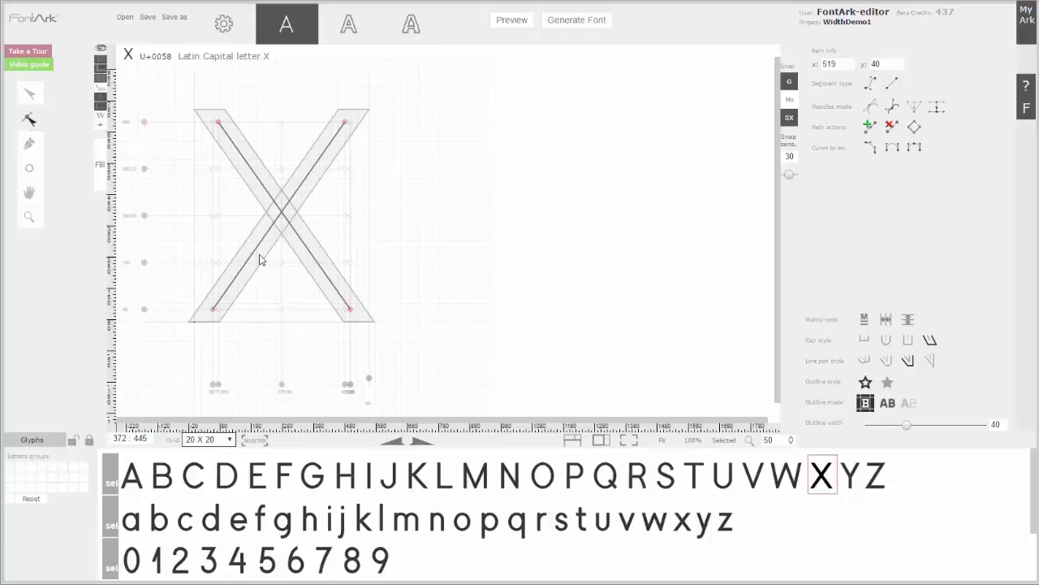
click(301, 190)
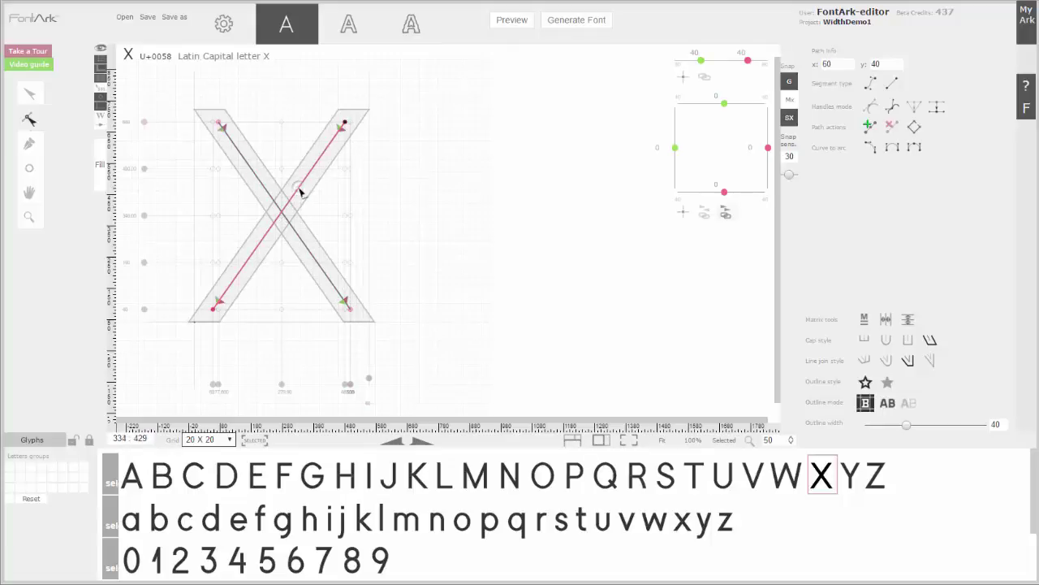
click(869, 126)
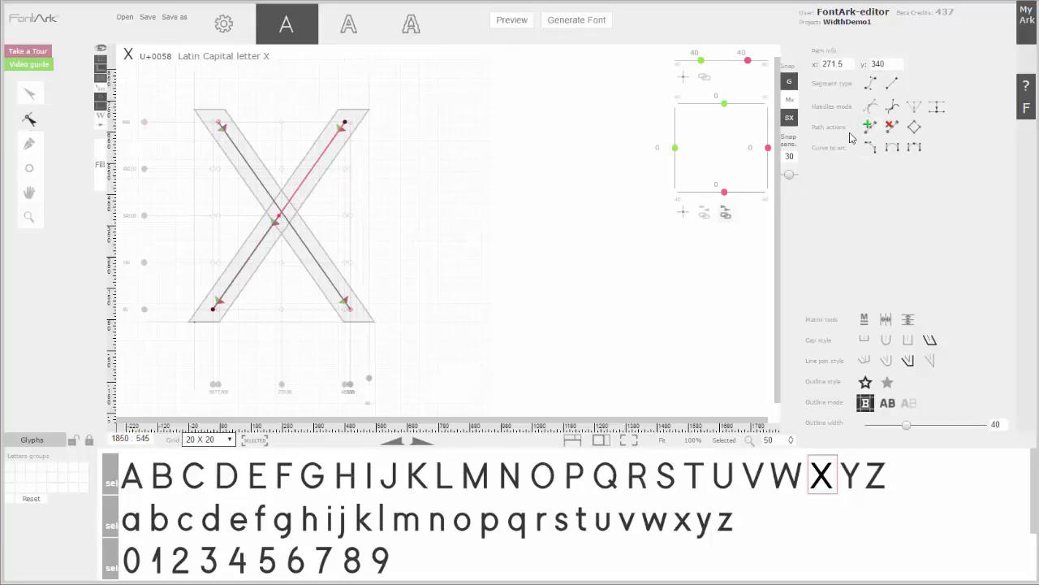
click(869, 126)
mouse_move(314, 173)
mouse_down()
mouse_move(280, 210)
mouse_move(289, 212)
mouse_up()
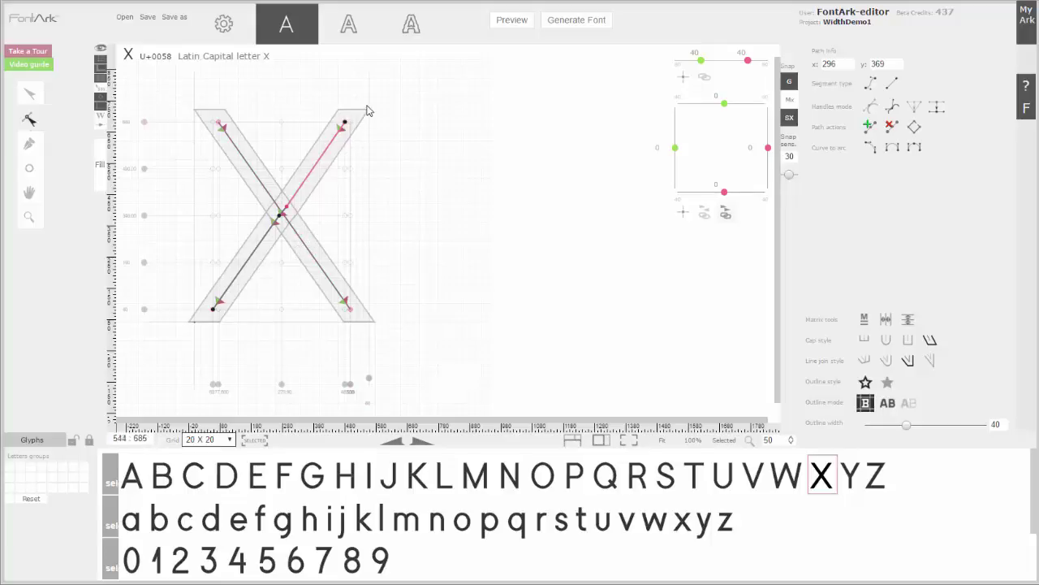
Select all points of capital X's rising diagonal and set its left-side outline width to 30
drag(310, 190, 259, 237)
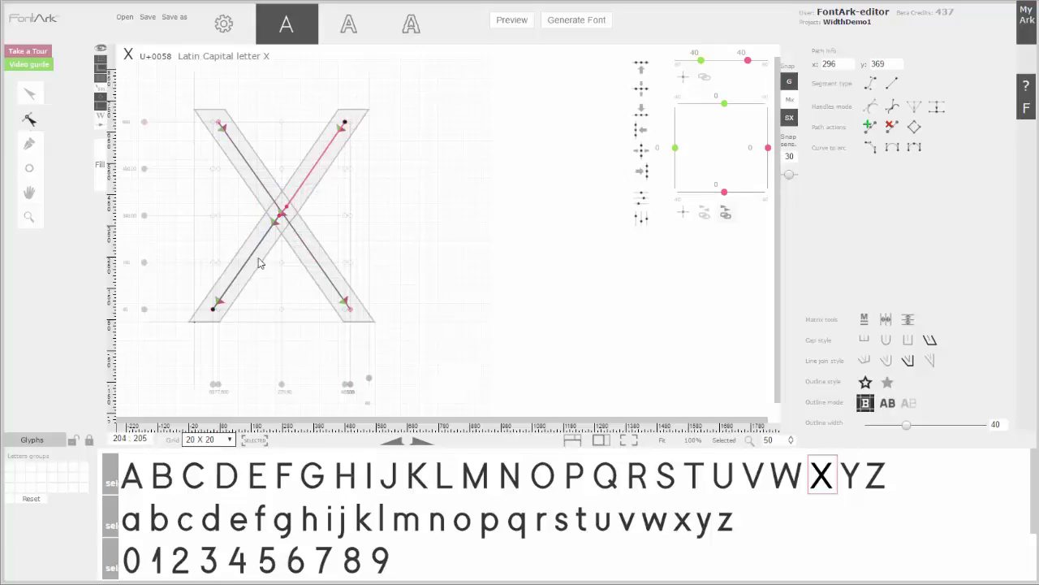
drag(363, 107, 182, 345)
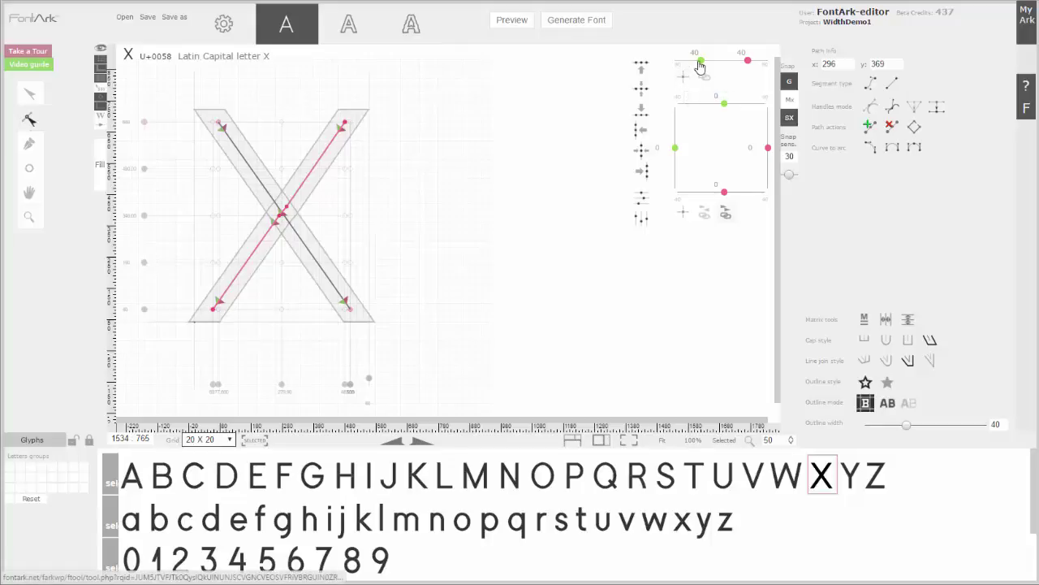
drag(700, 62, 703, 70)
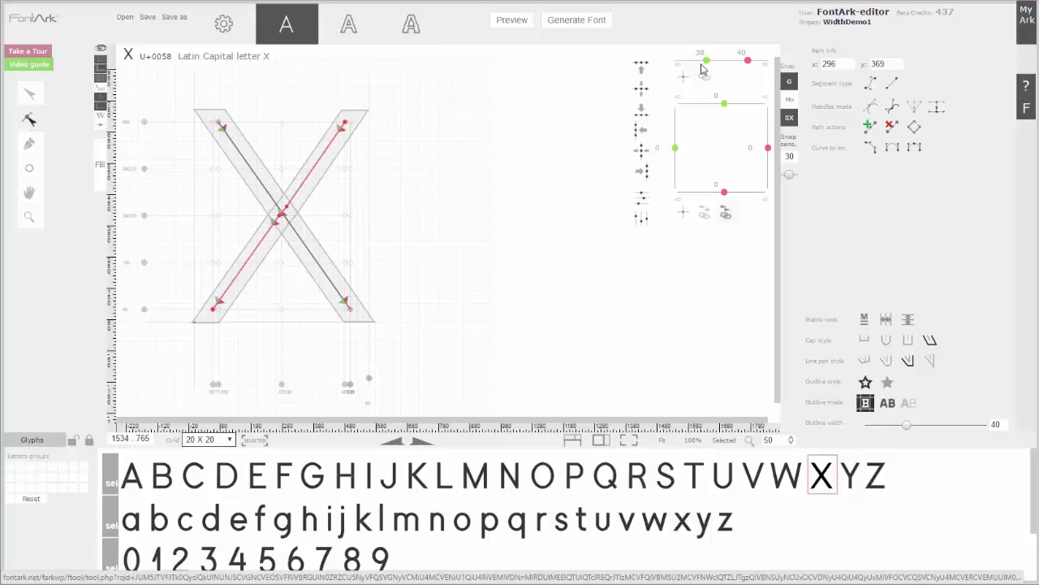
Select capital X's other diagonal, from upper left to lower right, and set its right-side outline width to 30
click(246, 160)
mouse_move(206, 116)
mouse_down()
mouse_move(277, 244)
mouse_move(362, 341)
mouse_up()
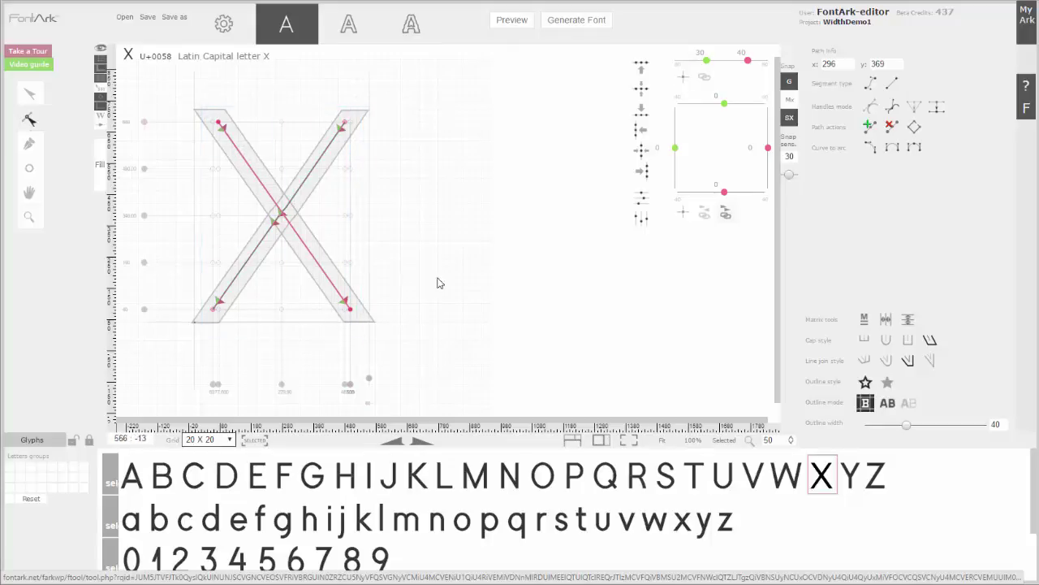
click(702, 82)
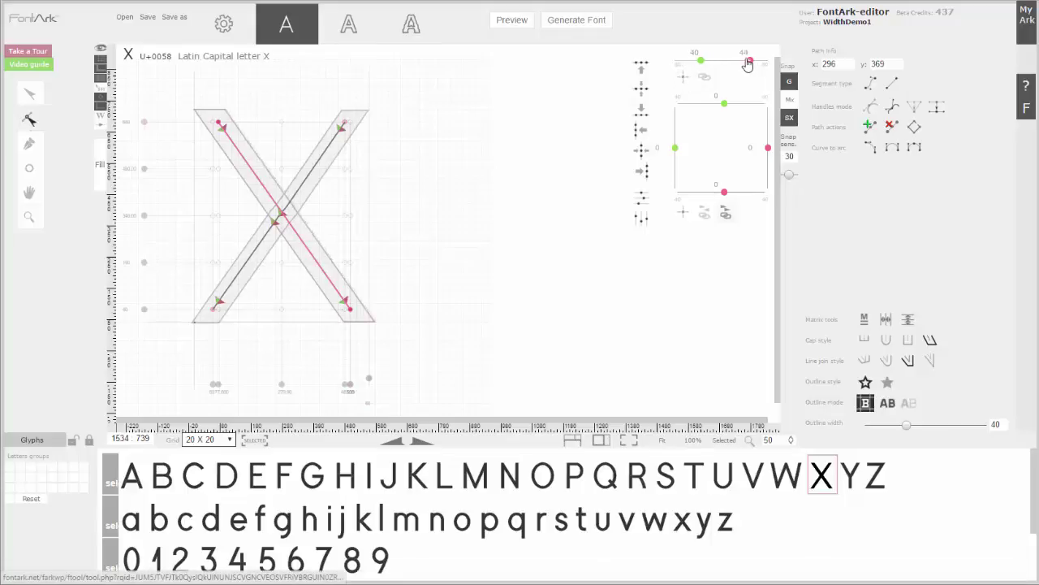
drag(748, 64, 742, 64)
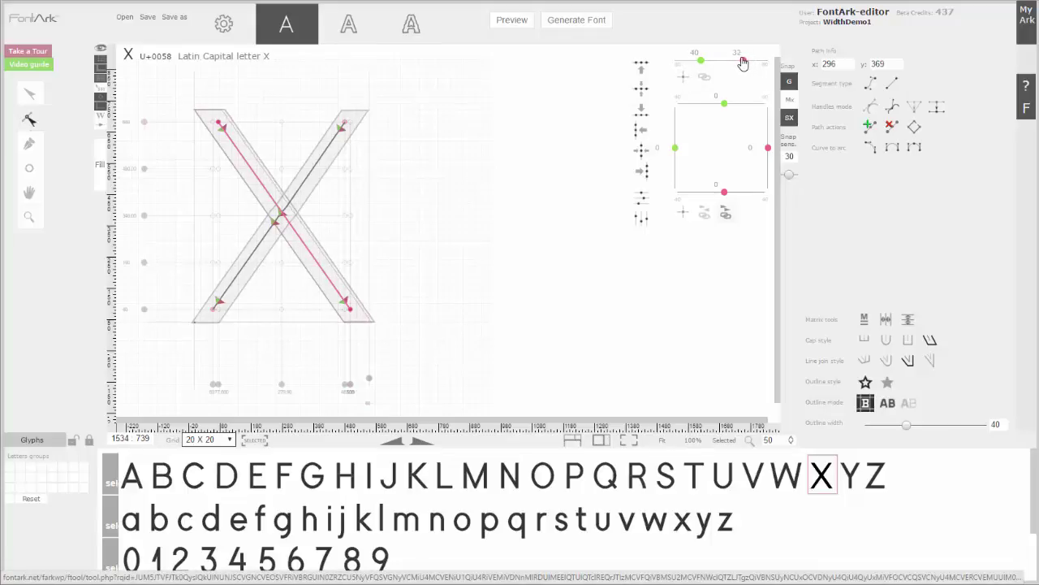
Open capital Y and thin the inner side of the vertex where its arms meet by 15
click(508, 208)
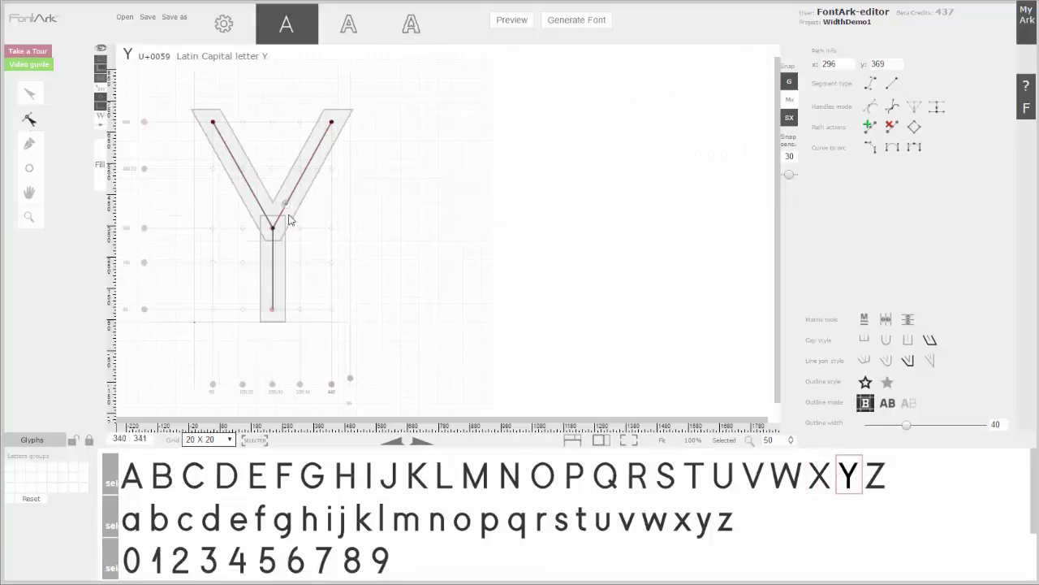
click(290, 219)
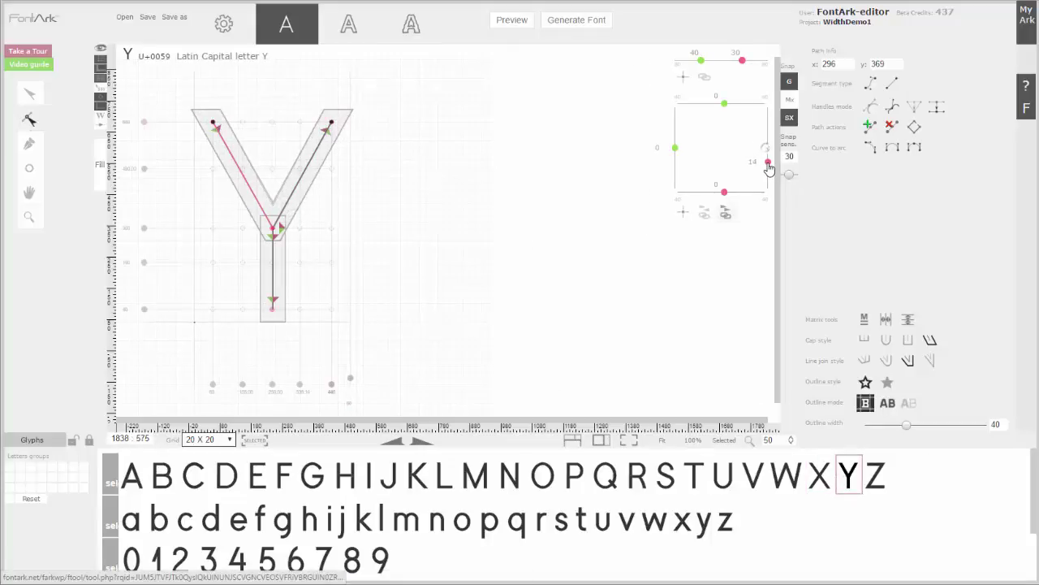
Open capital Z and thin the inner edges of its top and bottom bars by 10
click(876, 478)
click(263, 122)
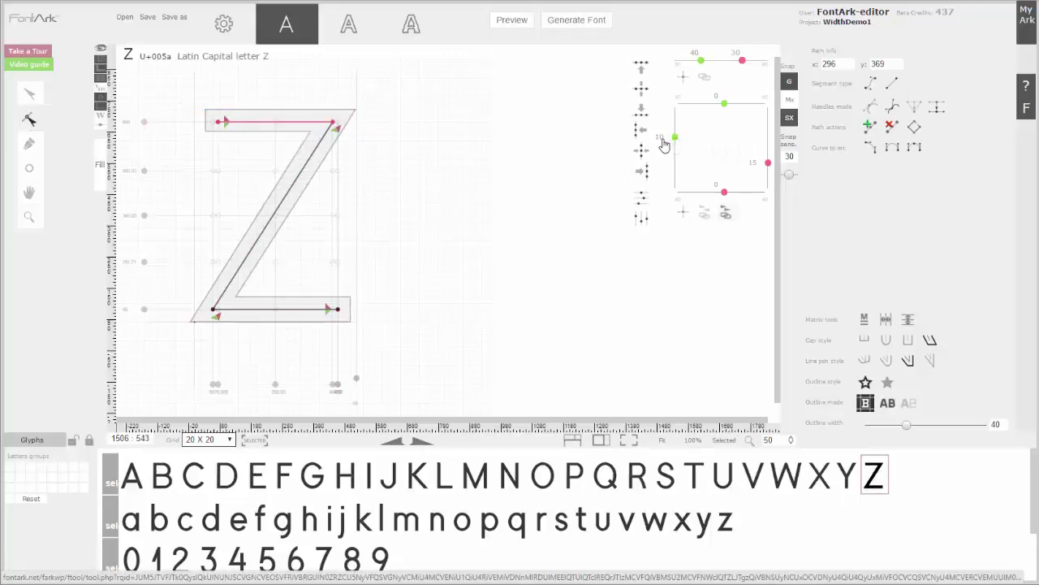
click(382, 151)
click(236, 272)
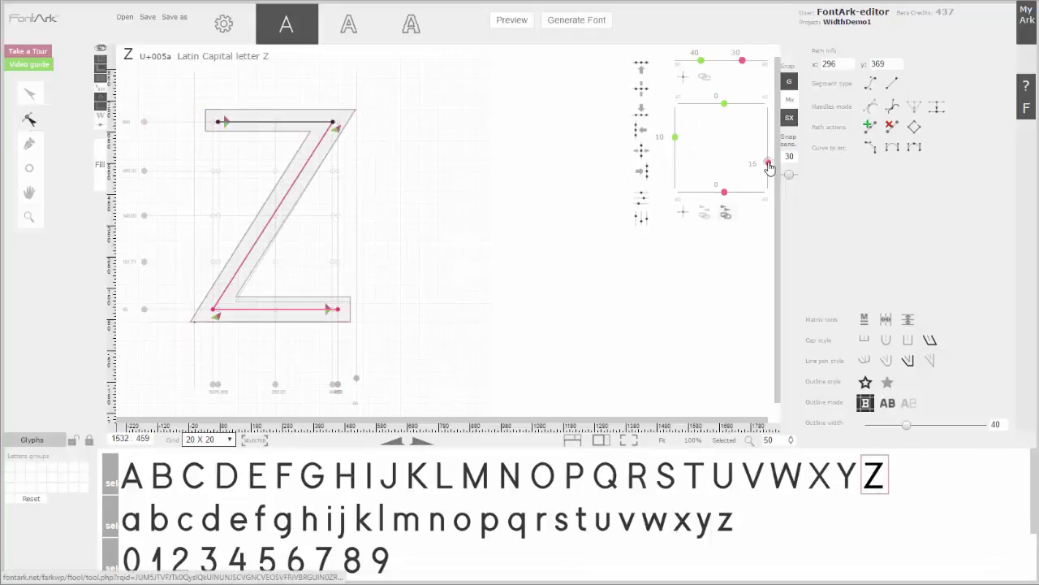
click(169, 353)
Thin capital Z's diagonal horizontally at its lower-left and upper-right corners, using 18 at the upper-right corner
click(237, 272)
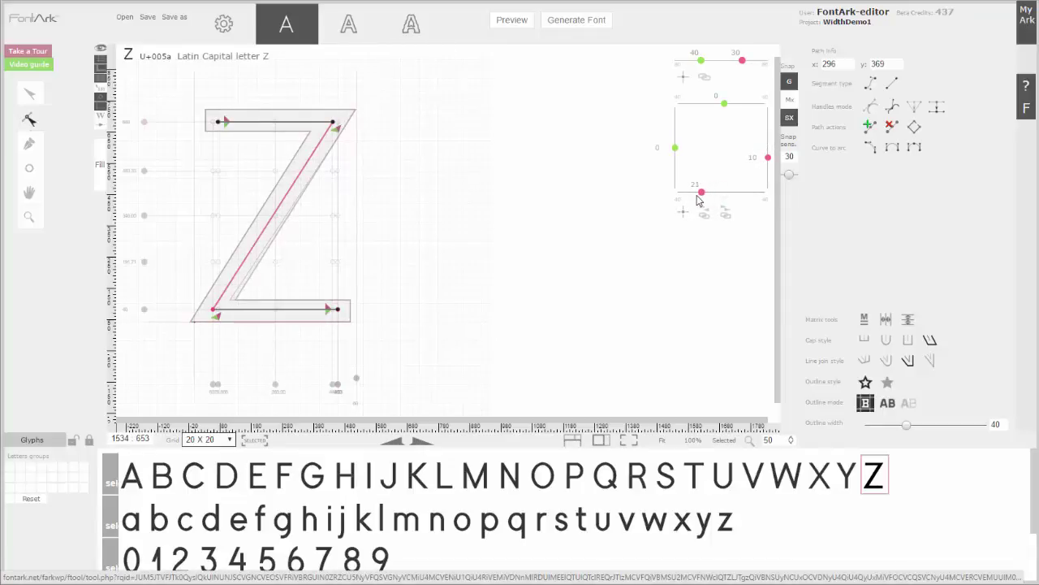
click(336, 126)
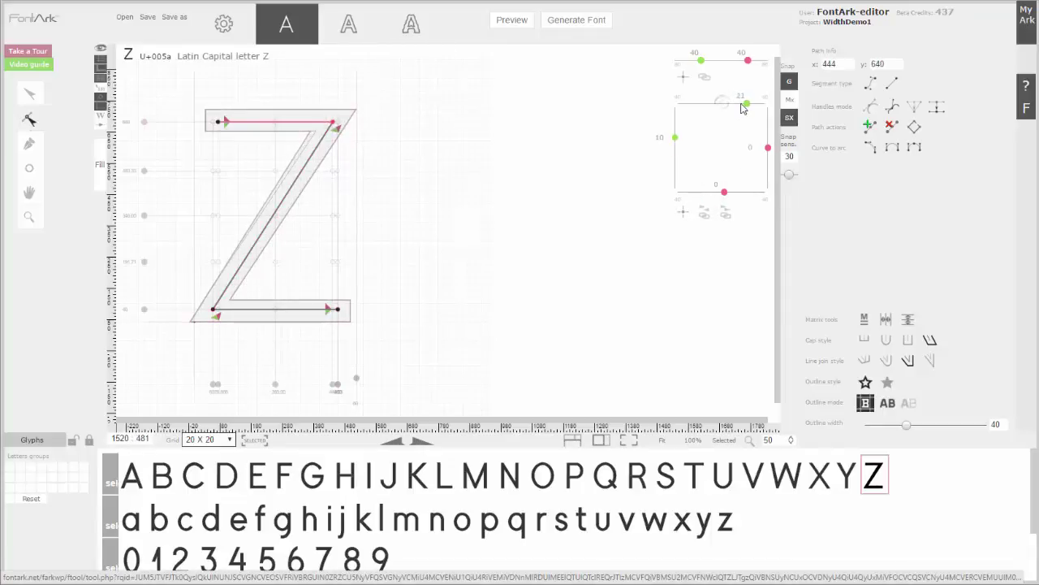
click(528, 230)
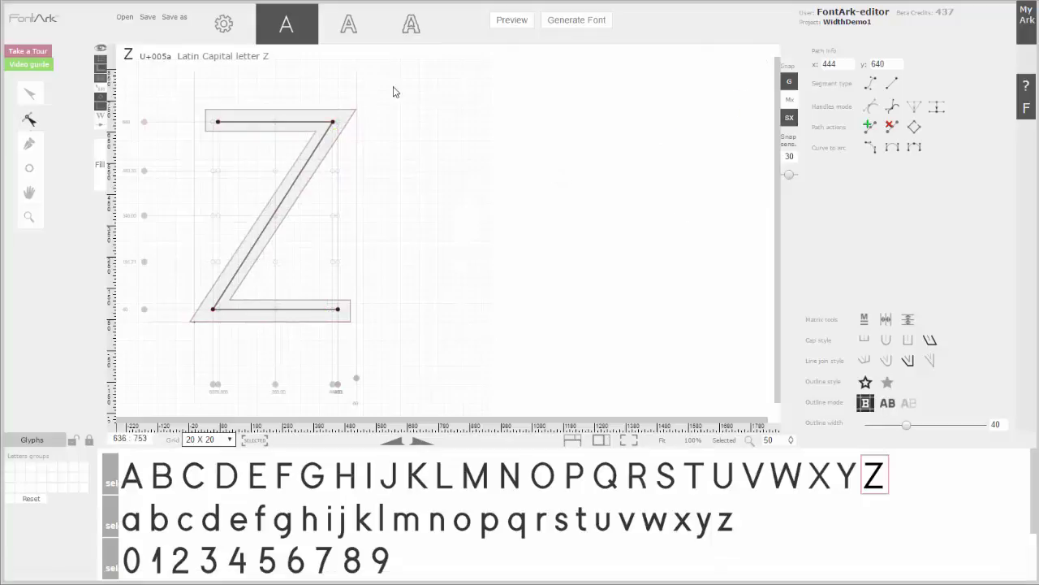
click(339, 119)
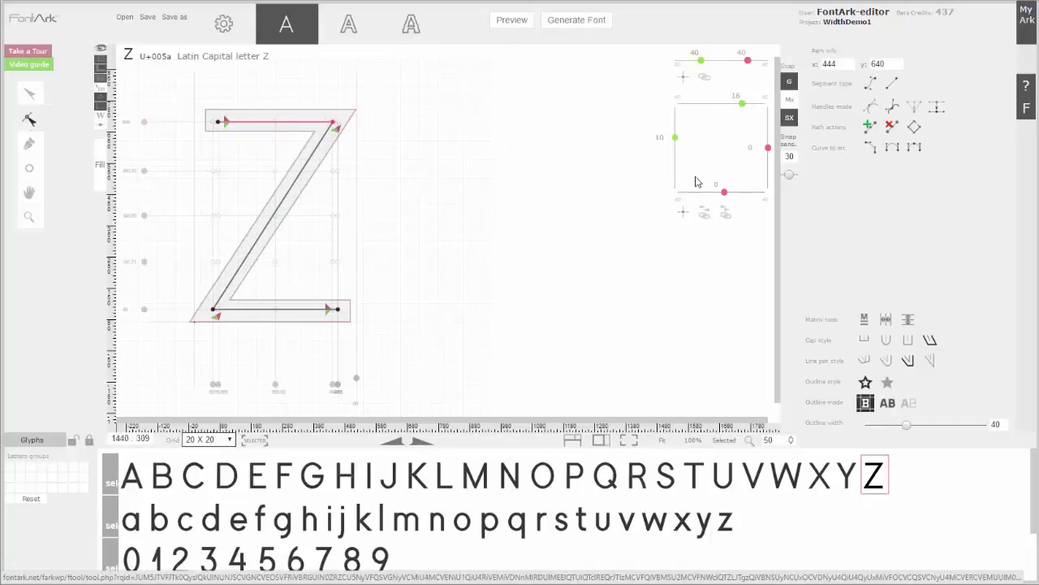
click(434, 281)
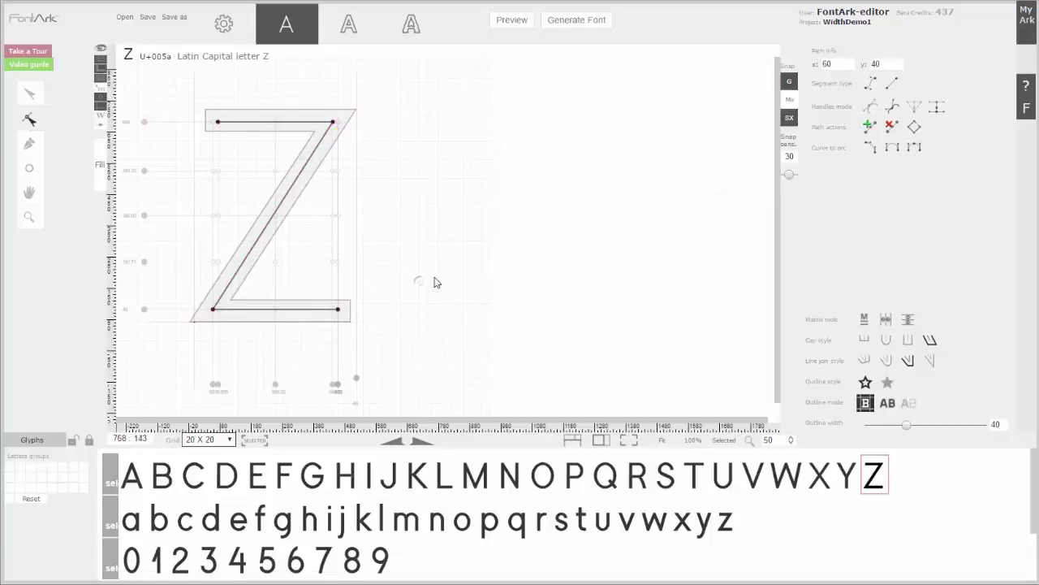
Open lowercase e and move the horizontal matrix line above its crossbar to 260
click(240, 518)
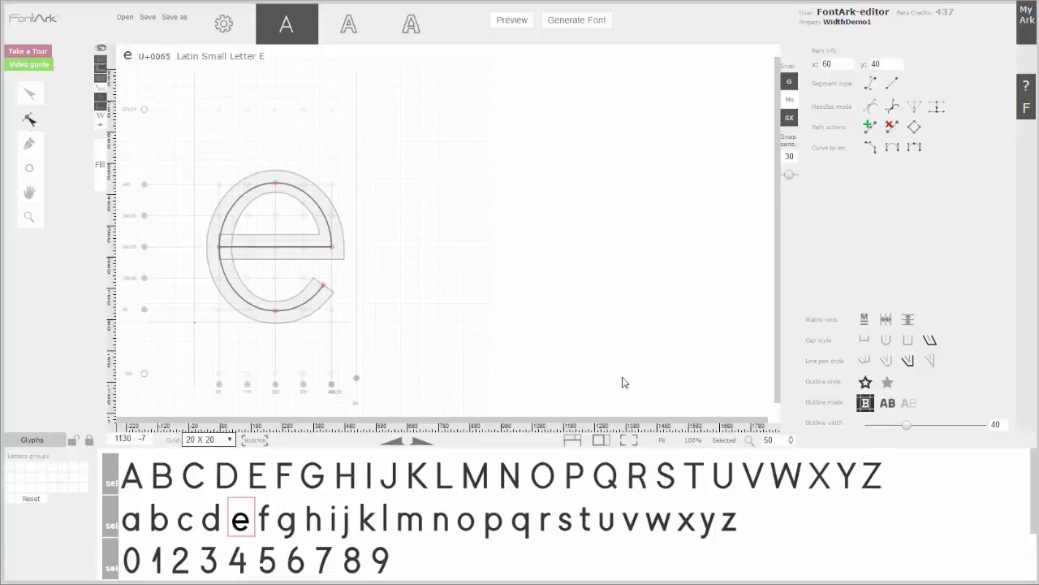
click(693, 440)
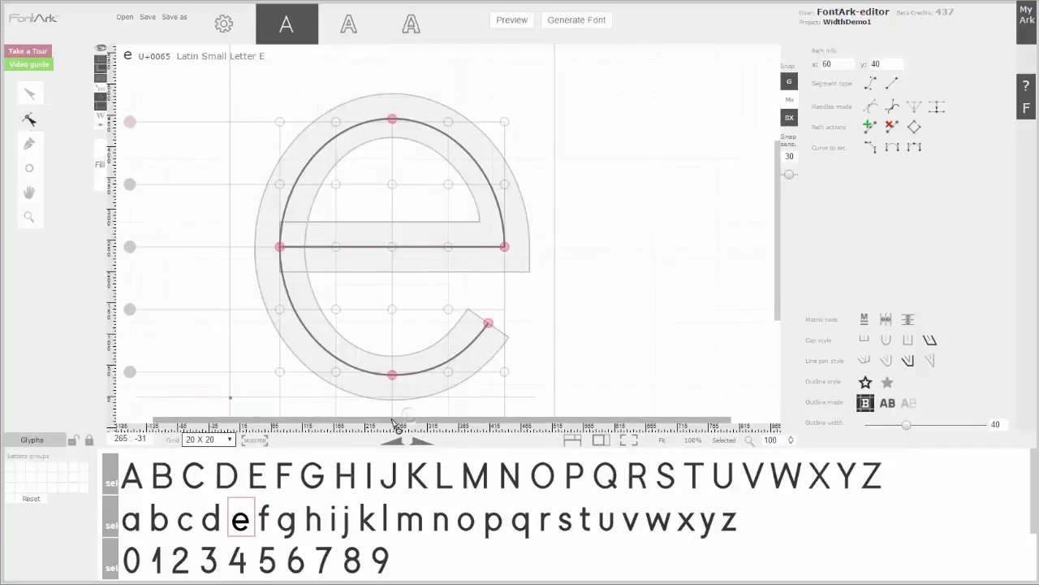
drag(391, 419, 282, 416)
drag(170, 182, 171, 234)
Raise both ends of lowercase e's crossbar onto the 260 line
click(374, 246)
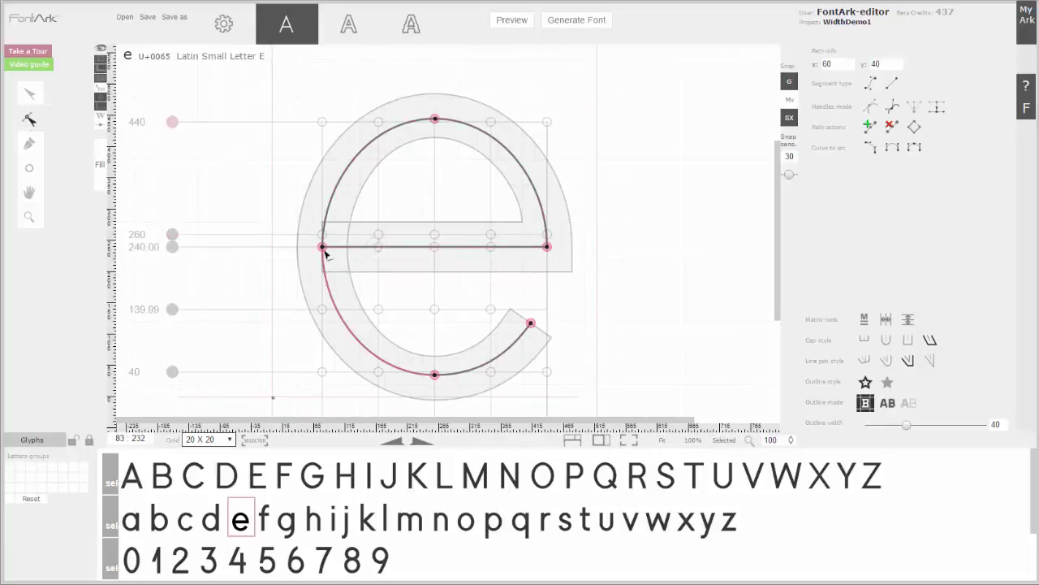
drag(323, 247, 322, 234)
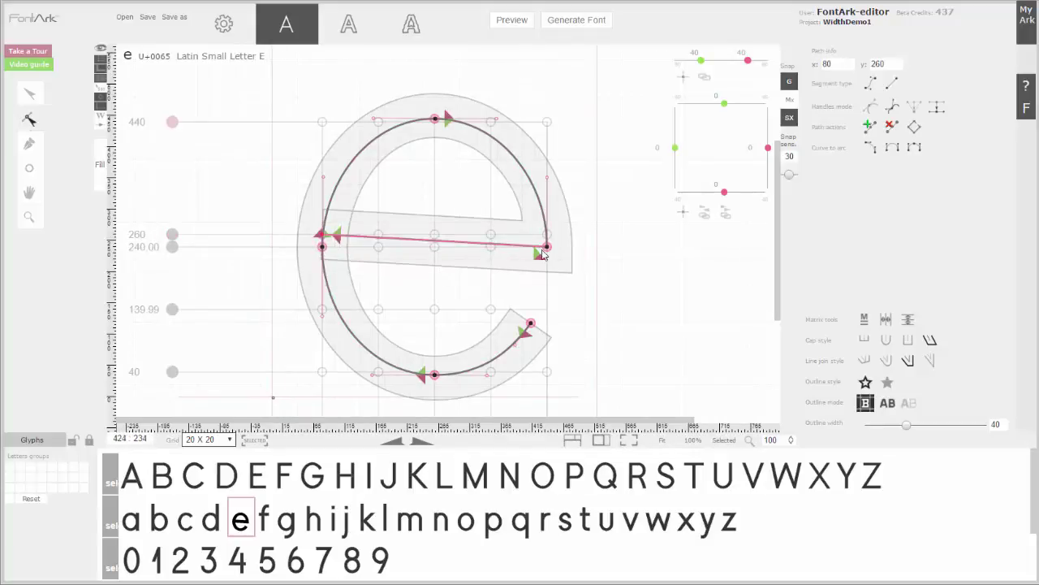
drag(542, 255, 547, 235)
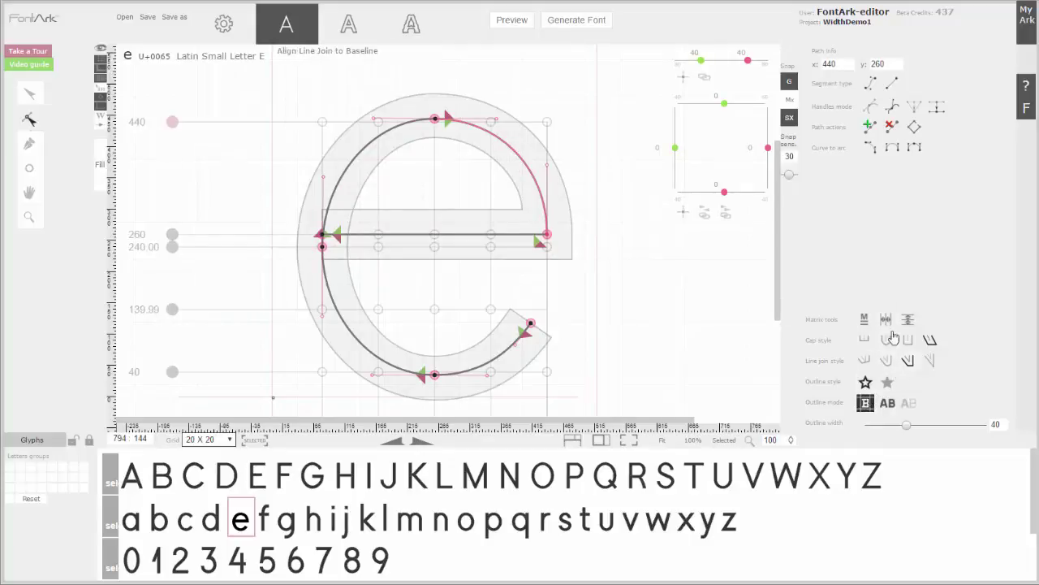
Convert lowercase e's upper-right curve to an arc and thin the underside of the crossbar by 10
click(869, 147)
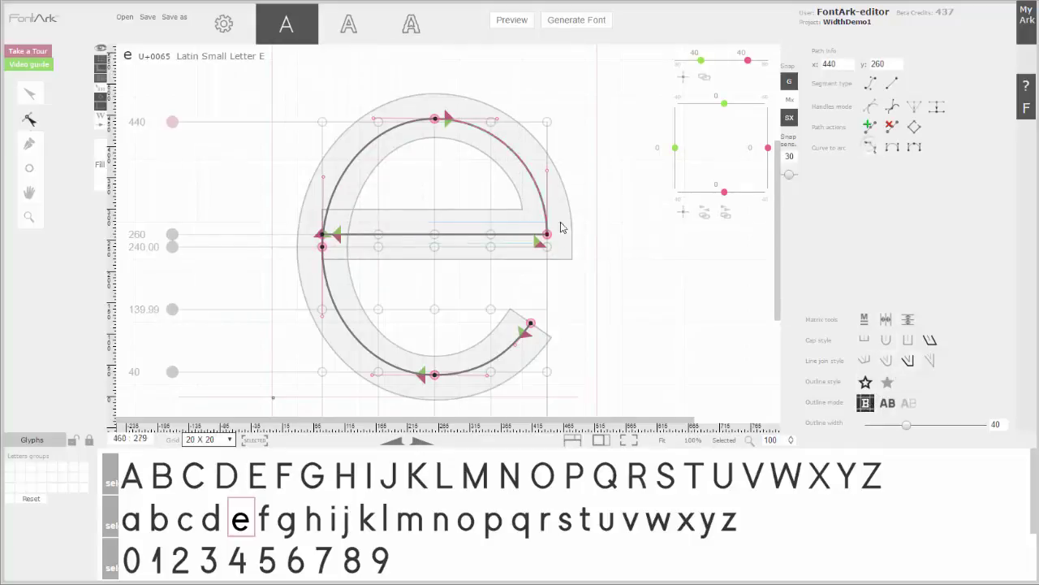
drag(768, 147, 768, 138)
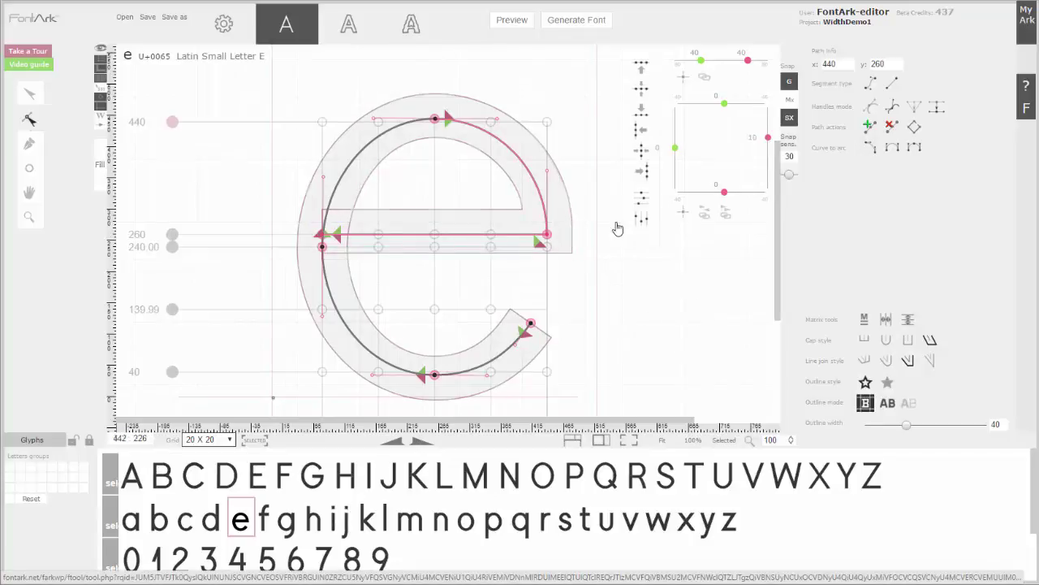
Open lowercase f and thin the underside of its crossbar by 10 at both ends
click(264, 520)
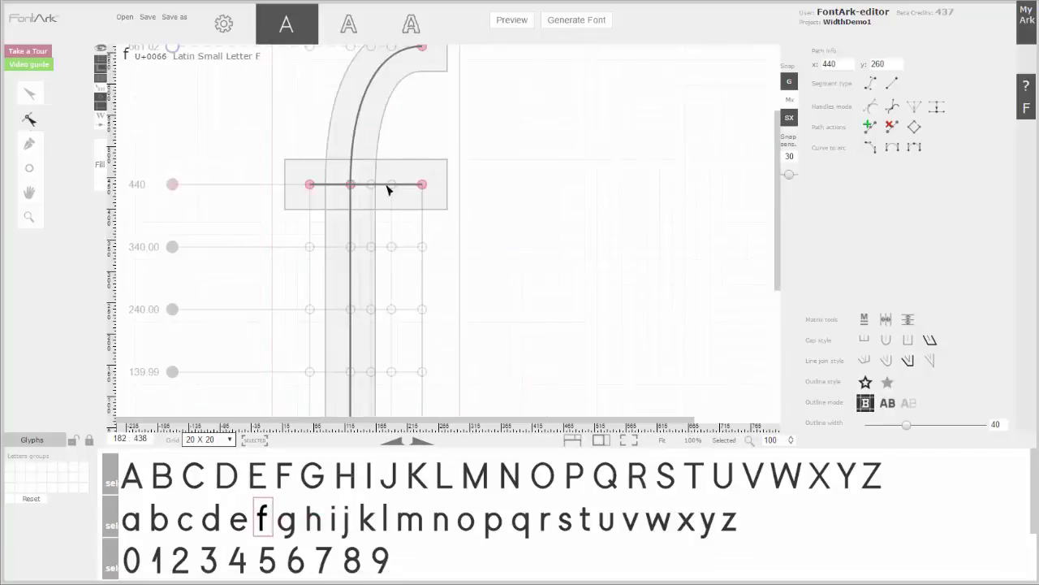
drag(451, 171, 272, 200)
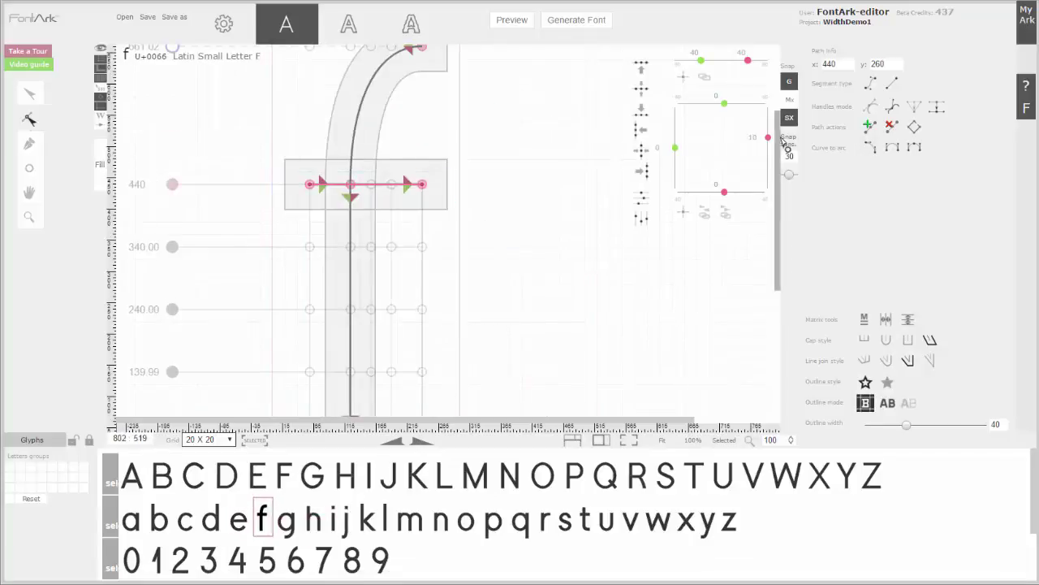
drag(676, 150, 674, 146)
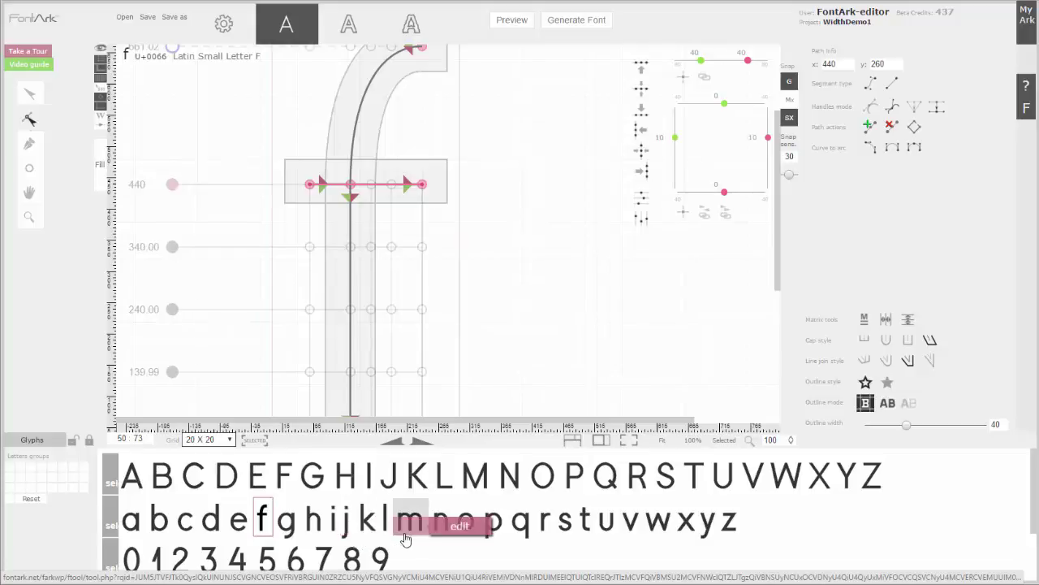
Open lowercase k and reduce the stem-side outline width of its two diagonals to 30
click(365, 523)
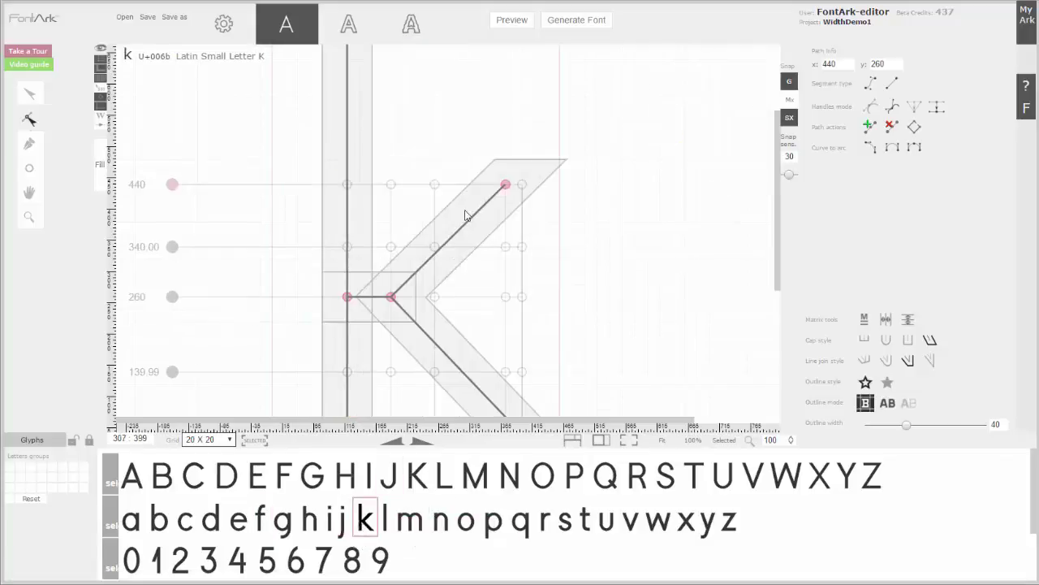
scroll(474, 221, down, 2)
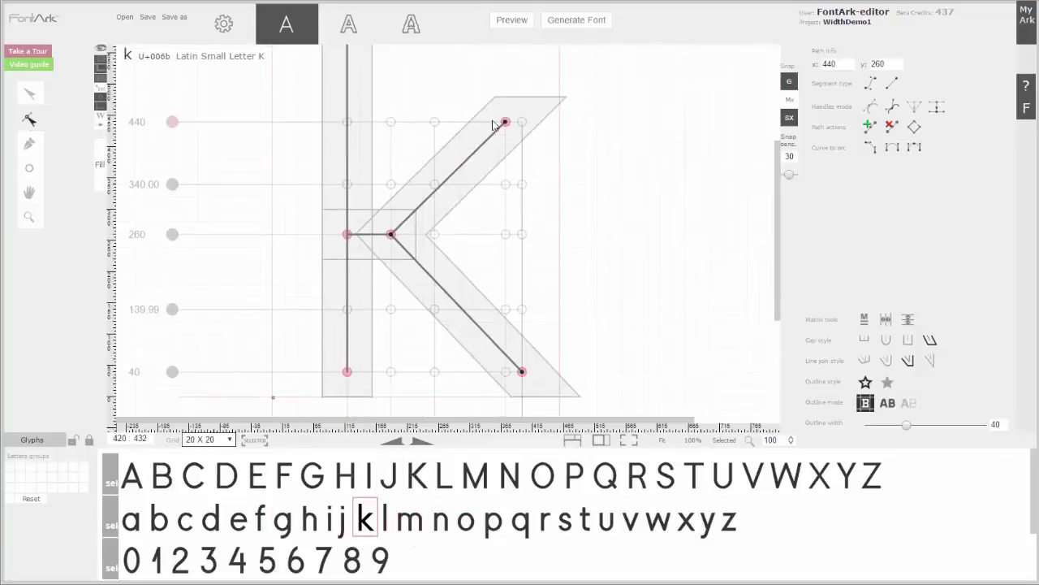
drag(398, 301, 362, 389)
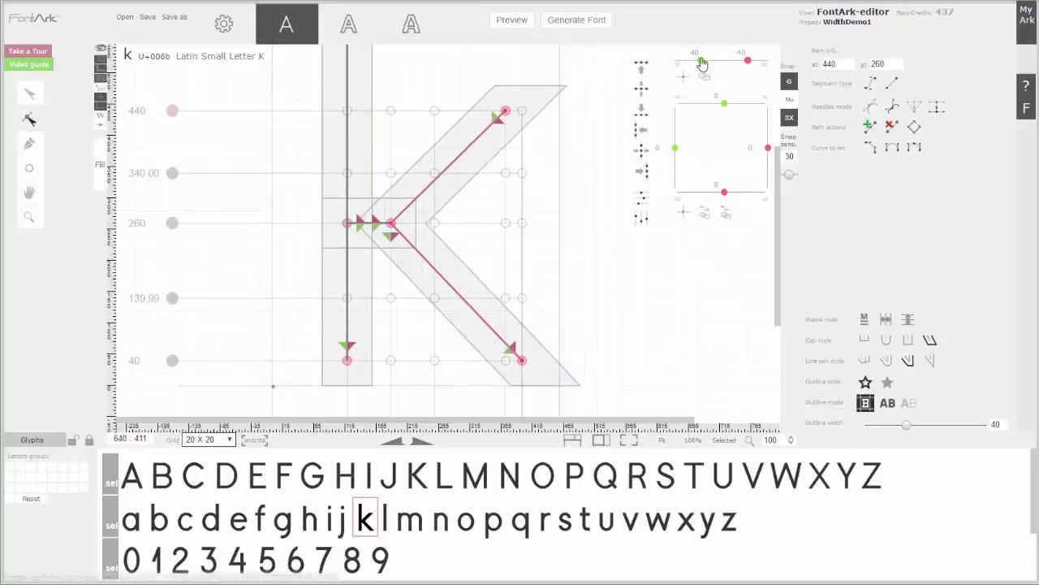
drag(701, 60, 704, 67)
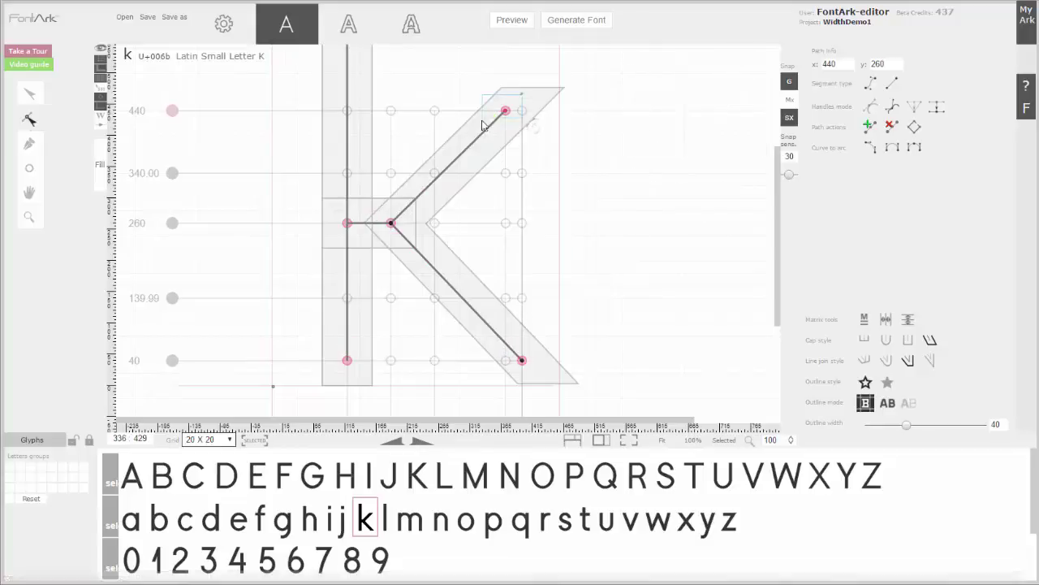
Link the vertical outline offsets at the outer ends of lowercase k's diagonals and set them to 2
click(725, 217)
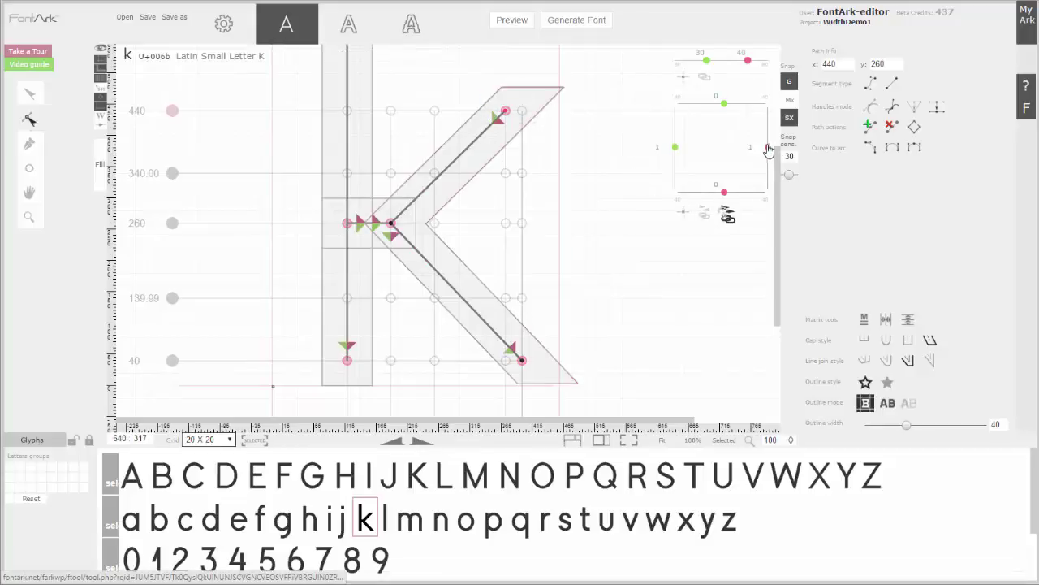
drag(770, 148, 768, 150)
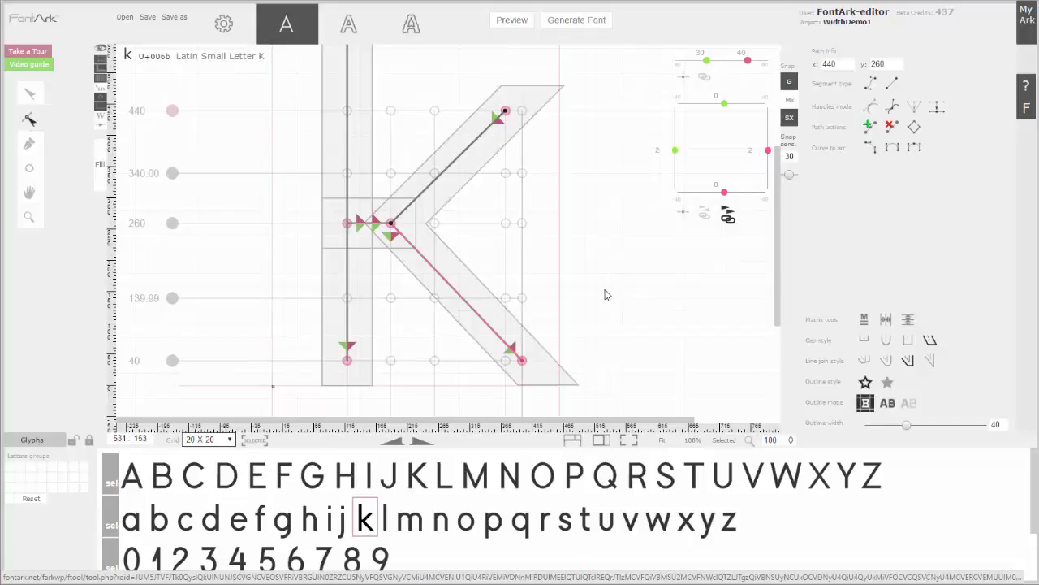
click(639, 227)
Open lowercase t and thin the underside of its crossbar by 10
mouse_move(550, 536)
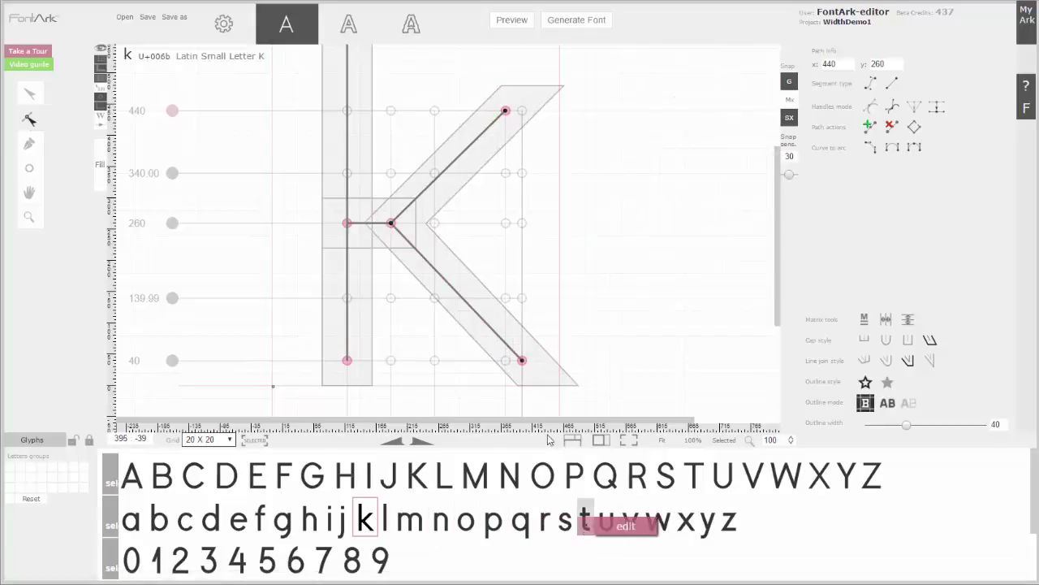
click(584, 528)
click(371, 118)
drag(677, 156, 675, 142)
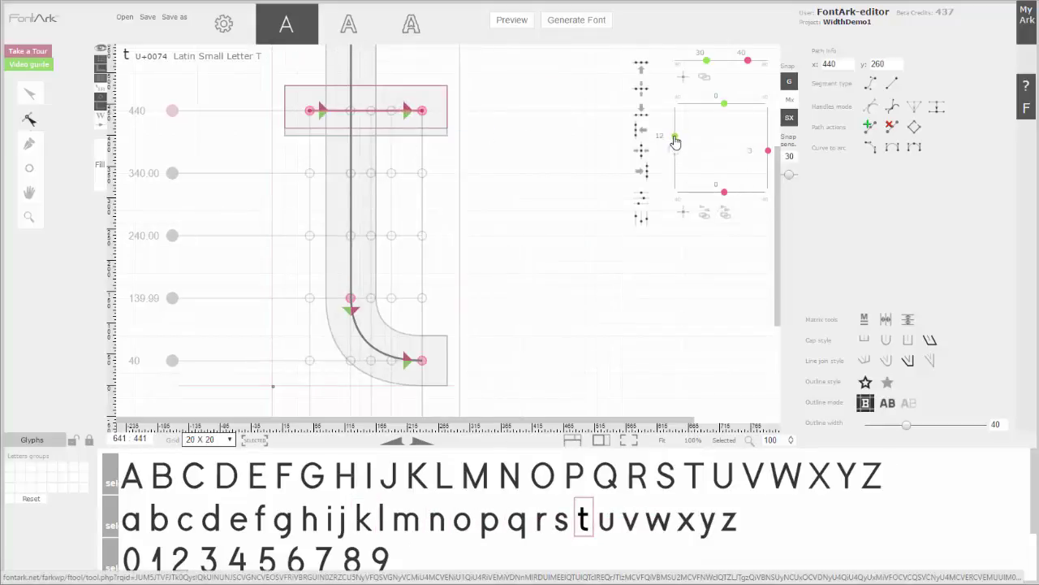
Open lowercase v and w in turn and thin the inner edges of the diagonals around their joints
click(632, 525)
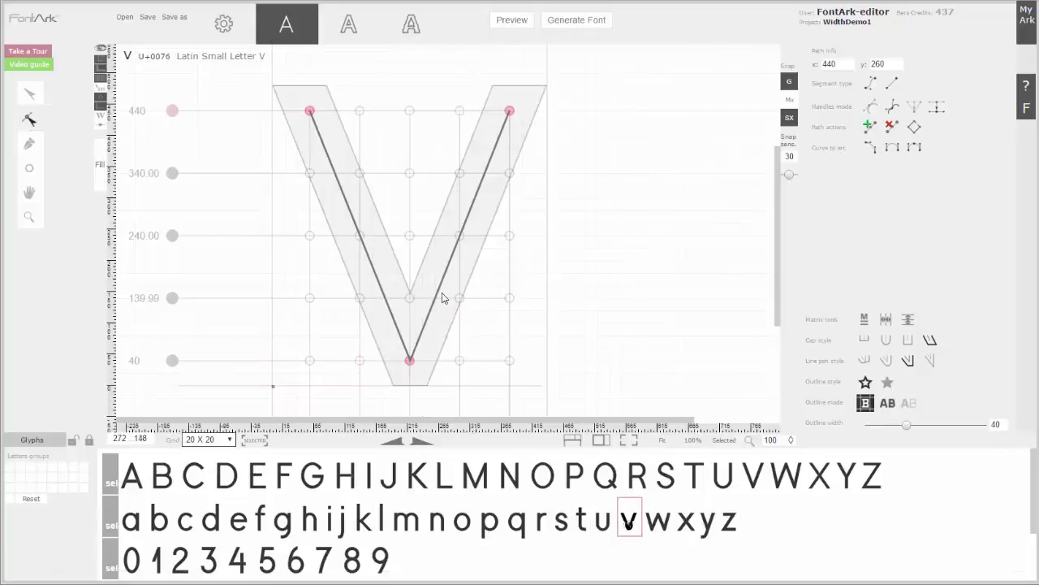
click(438, 292)
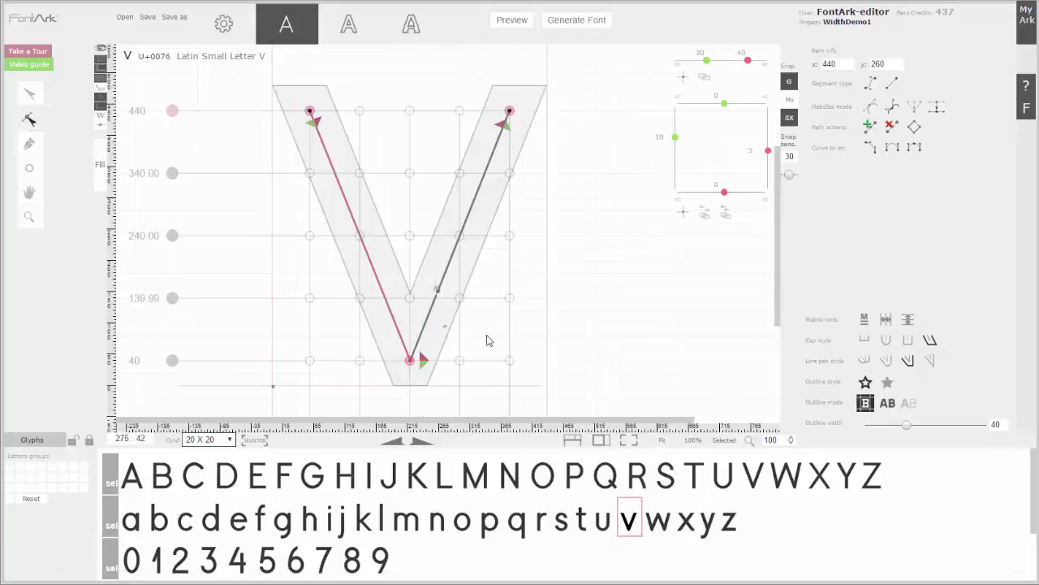
click(658, 525)
click(597, 336)
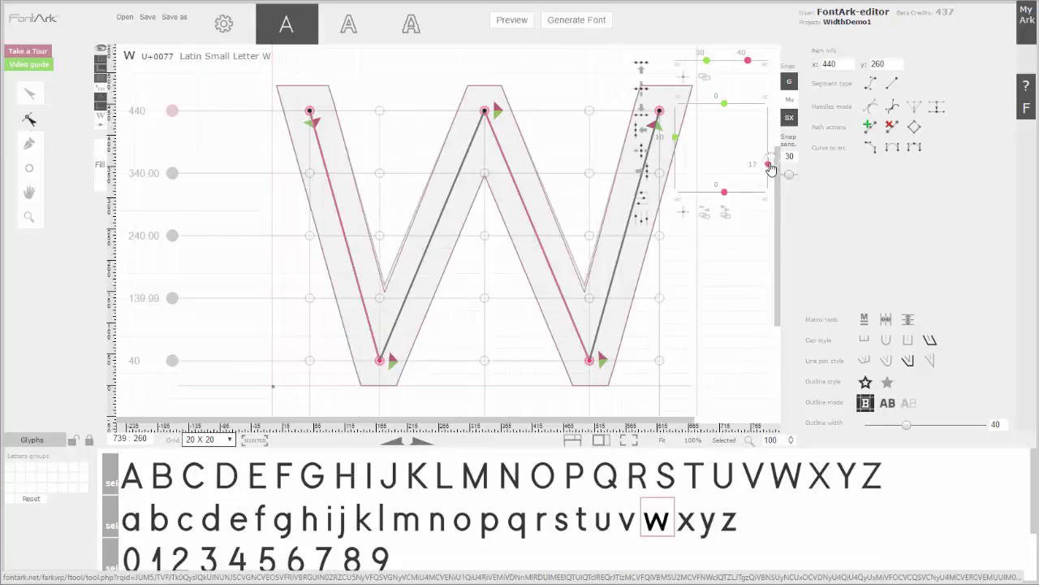
drag(768, 164, 767, 148)
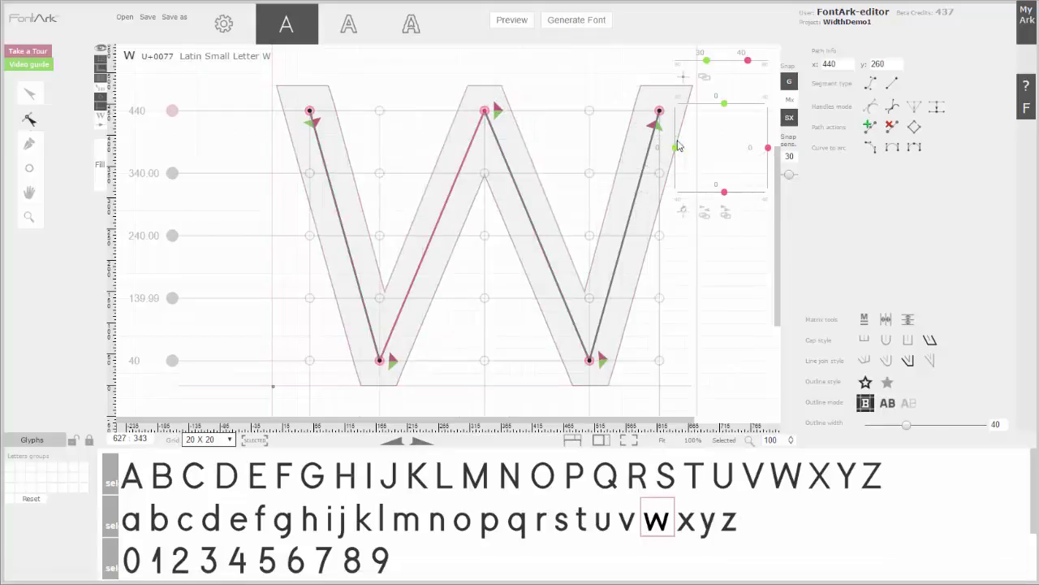
drag(674, 137, 674, 140)
Open lowercase x and add points on its rising diagonal close to both sides of the crossing
click(684, 524)
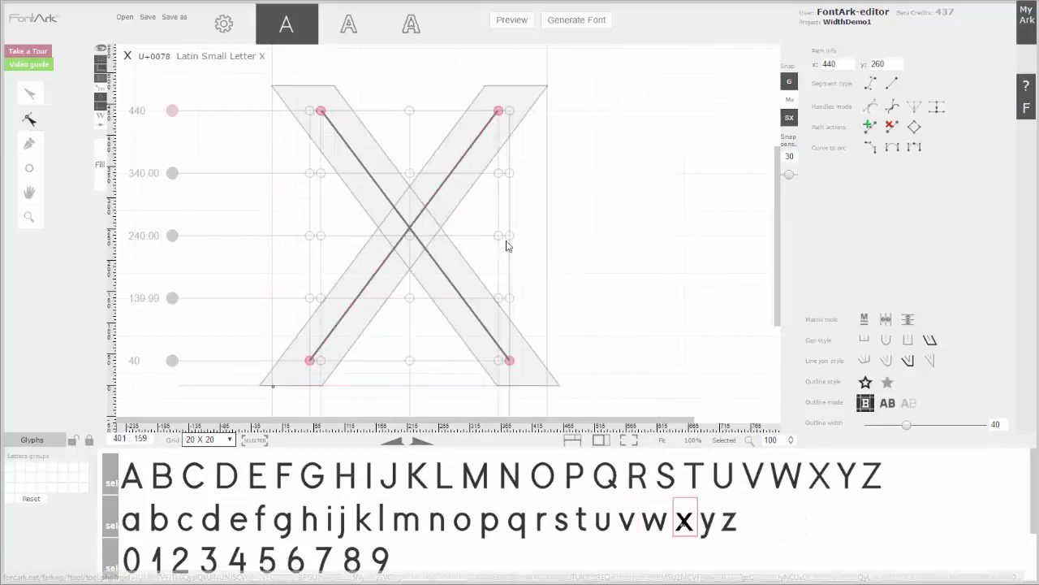
click(451, 175)
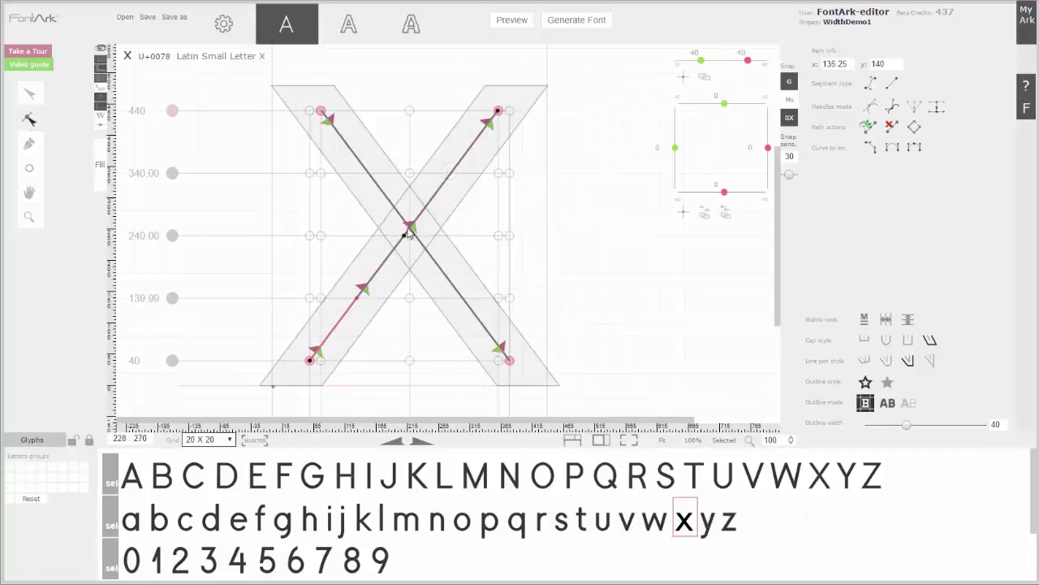
drag(361, 300, 400, 249)
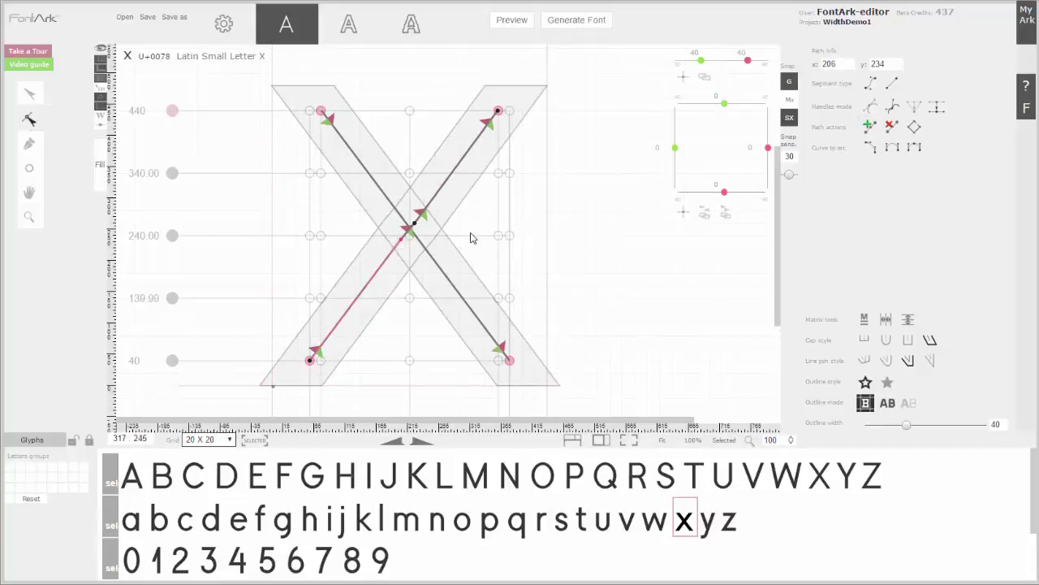
Set the horizontal edge offset on lowercase x's diagonals to 6, and its left matrix line and right side spacing to 80
drag(522, 96, 276, 386)
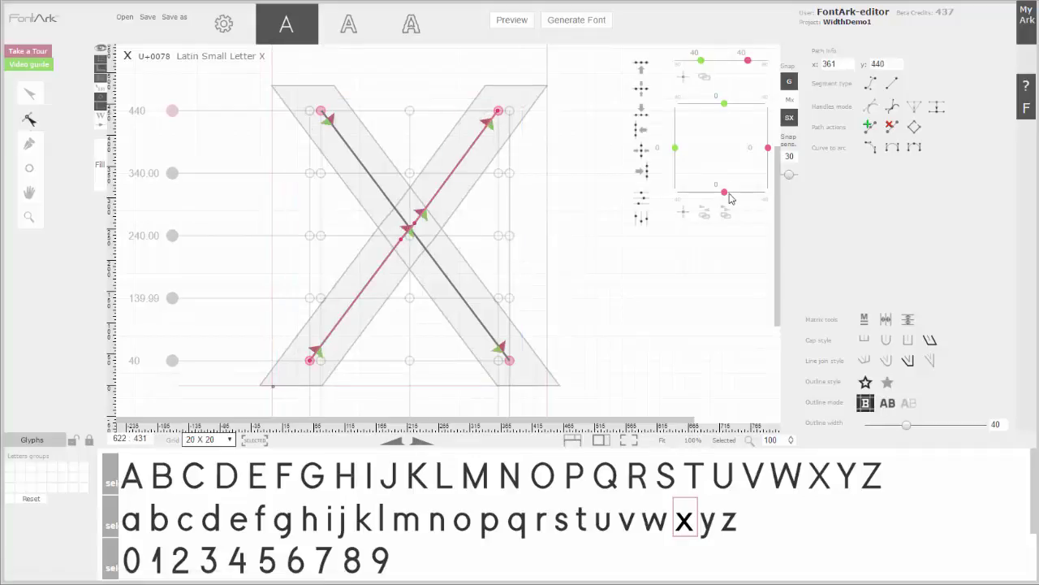
drag(729, 197, 732, 199)
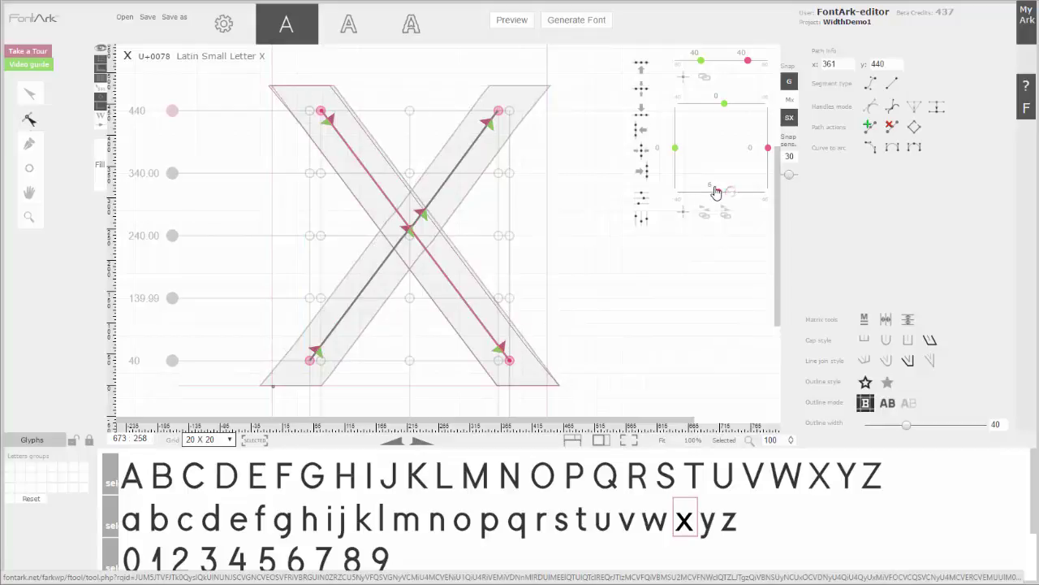
click(664, 294)
scroll(312, 319, down, 5)
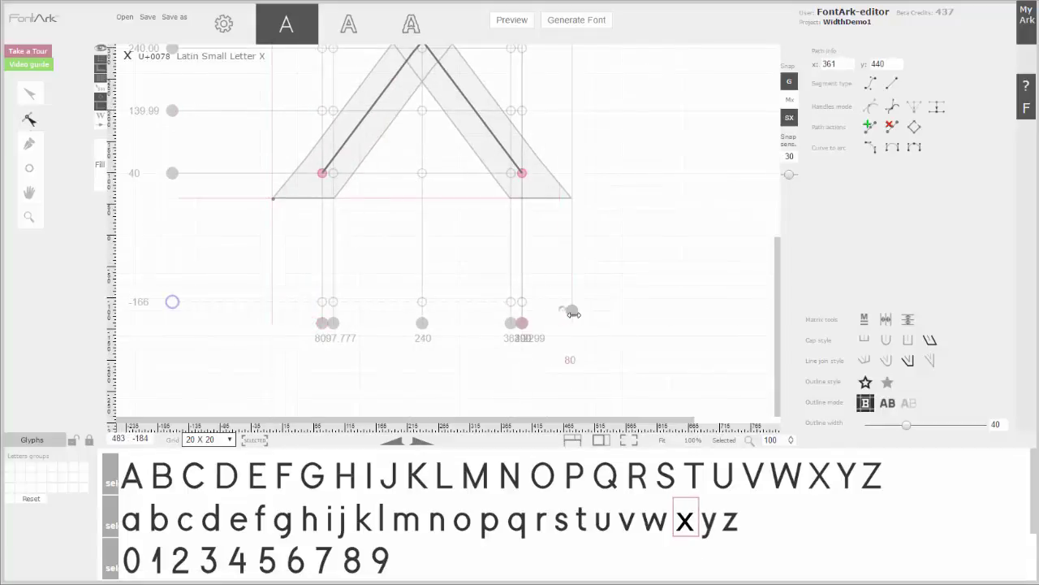
Reopen lowercase k and set its right side spacing to 80
click(365, 518)
scroll(552, 296, up, 5)
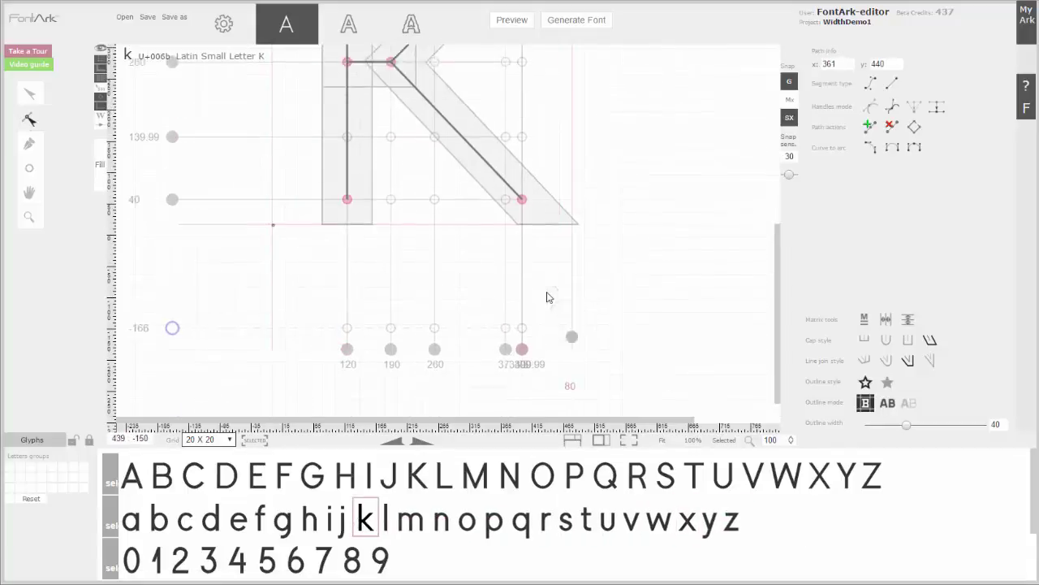
Open lowercase y and thin its inner diagonal edge by 15 where the two strokes join
click(710, 529)
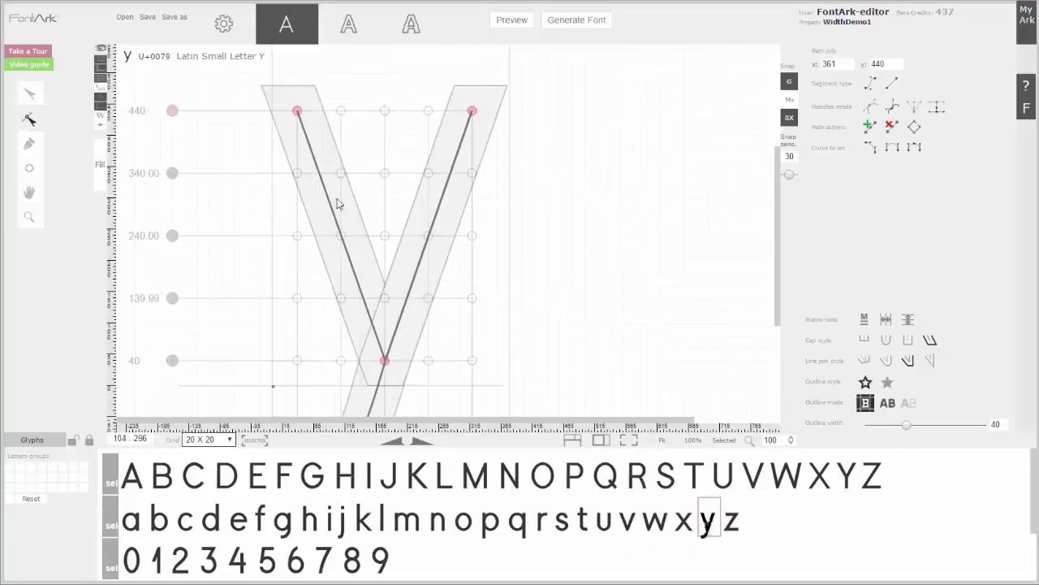
click(349, 266)
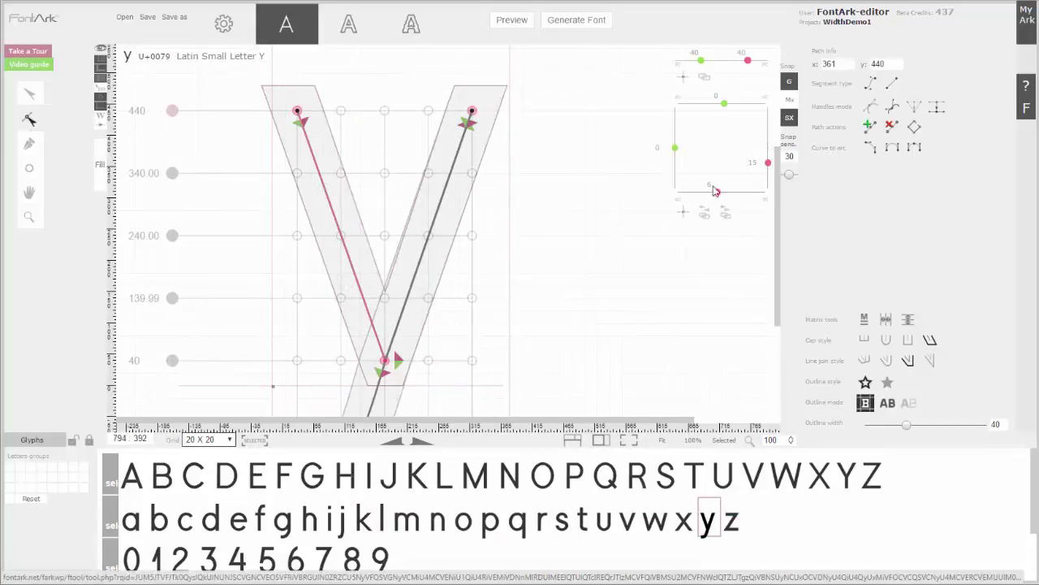
scroll(375, 282, down, 3)
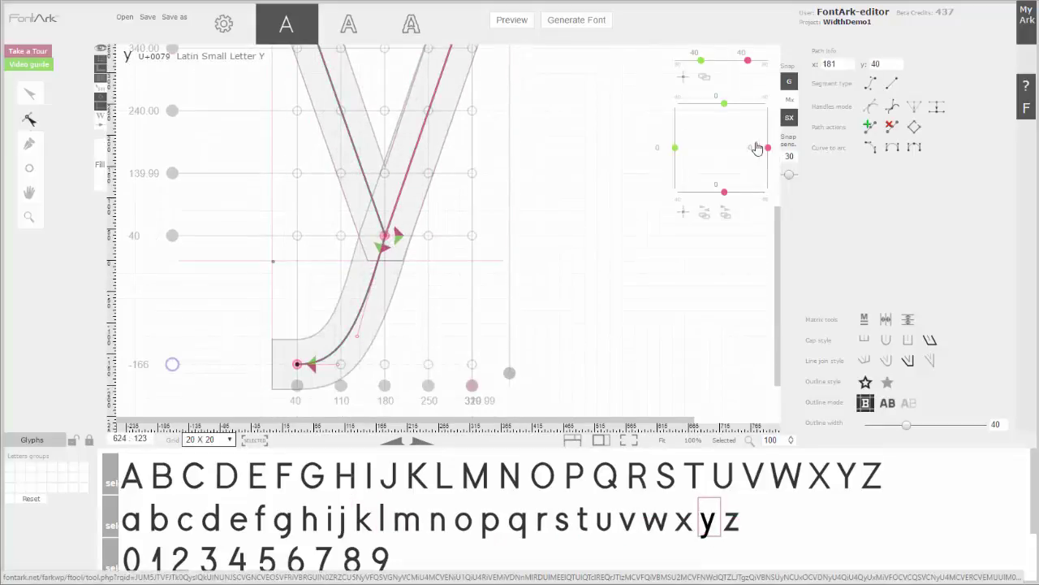
mouse_move(768, 148)
mouse_down()
mouse_move(768, 164)
mouse_move(768, 147)
mouse_up()
drag(674, 148, 672, 168)
click(355, 338)
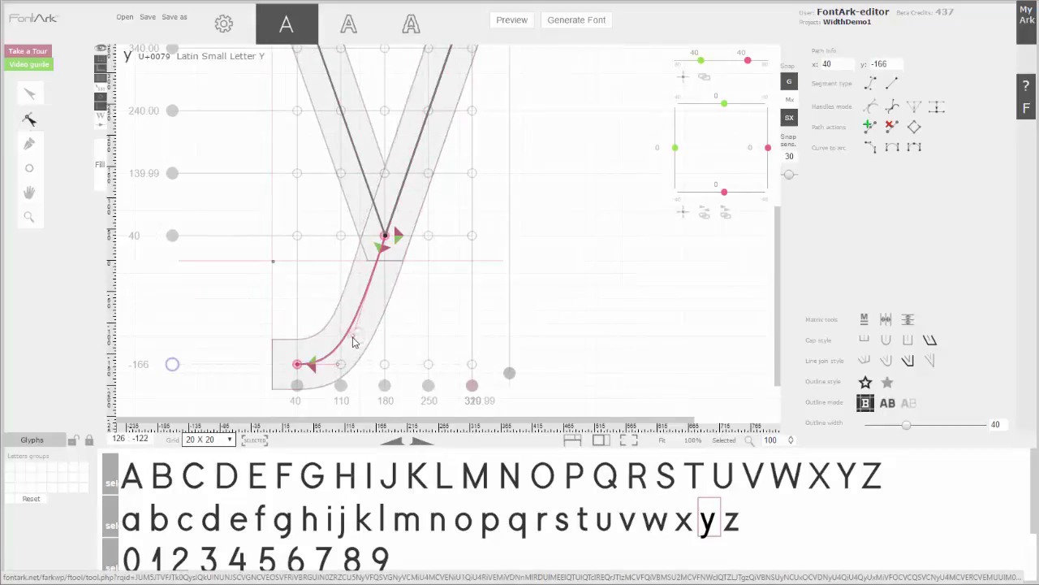
scroll(418, 292, up, 2)
Open lowercase z and thin the inner edges of its upper and lower bars by 10
click(730, 519)
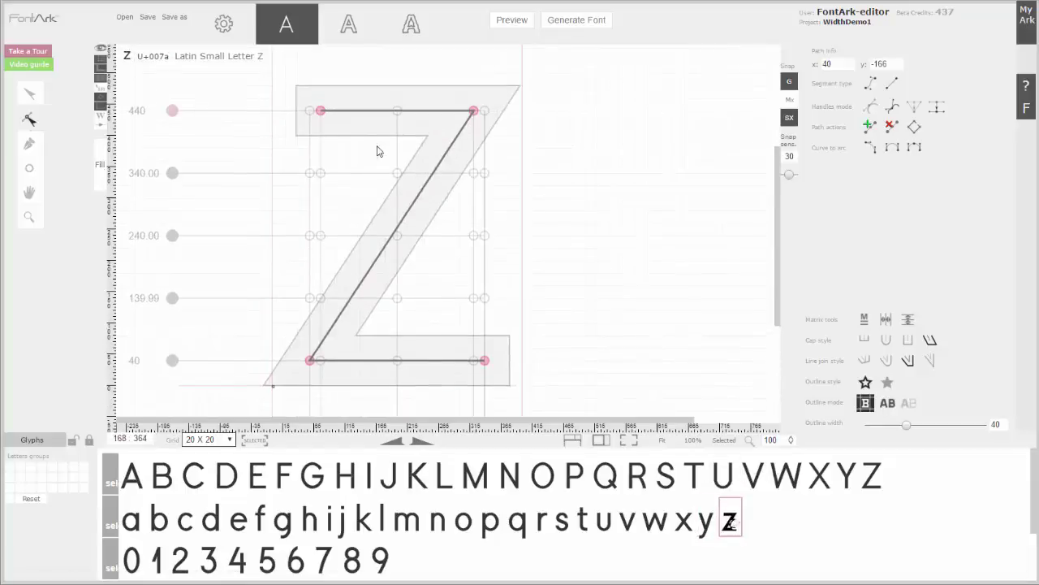
click(314, 102)
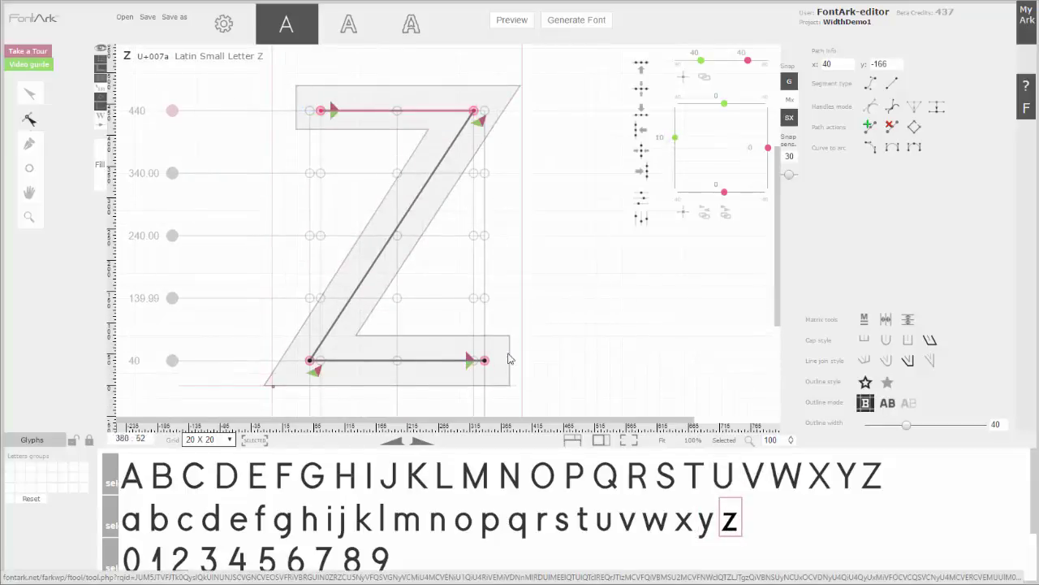
drag(766, 150, 766, 157)
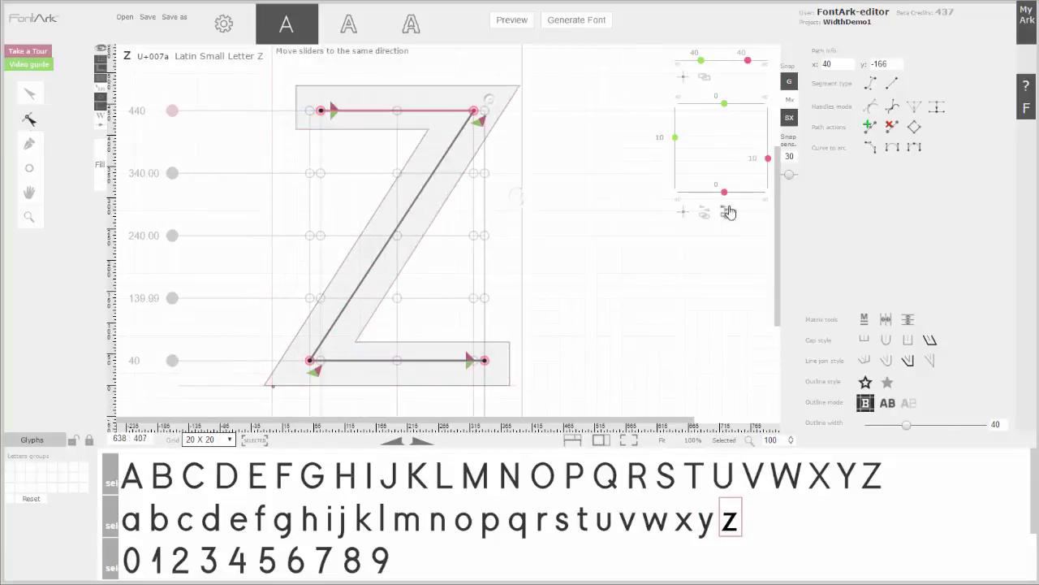
Thin lowercase z's diagonal by shifting its upper inner corner horizontally by 16 and its lower inner corner the opposite way
drag(726, 106, 741, 104)
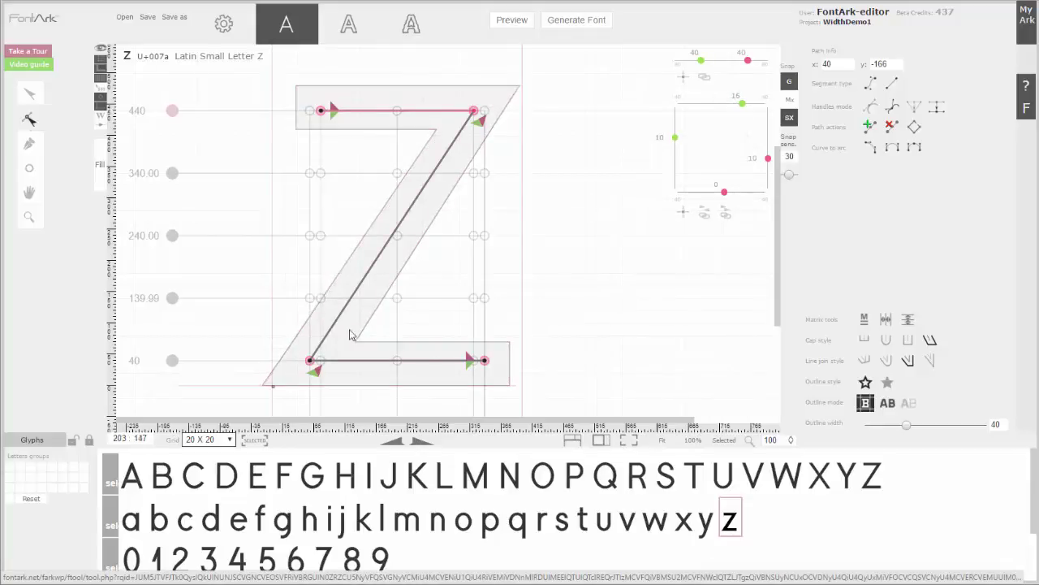
drag(724, 193, 706, 192)
click(565, 262)
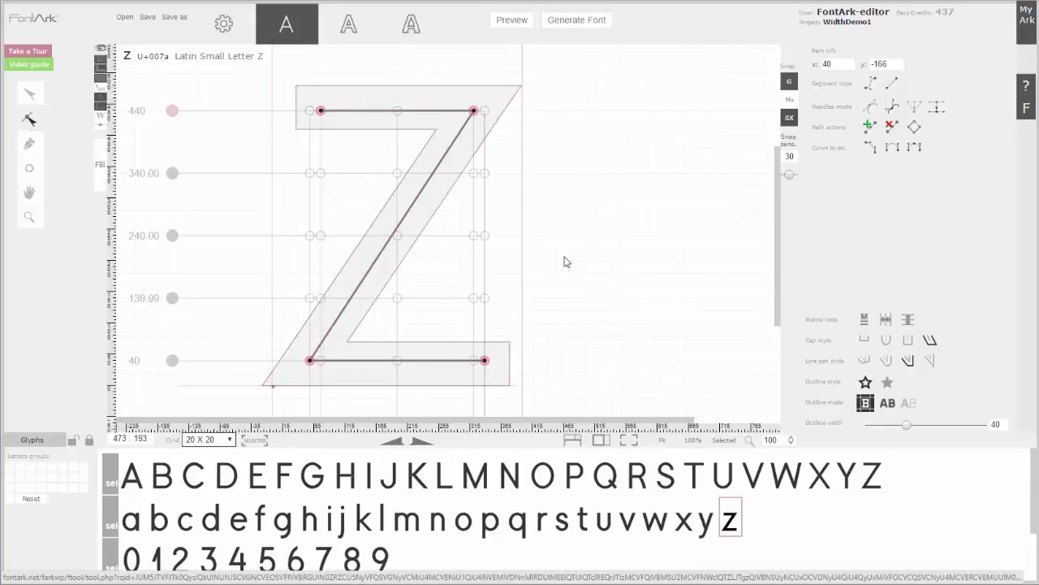
Move lowercase z's leftmost vertical matrix line to 80 and the line of its upper-right point to 320
scroll(565, 262, down, 3)
drag(310, 322, 323, 323)
scroll(494, 216, up, 3)
scroll(495, 216, down, 3)
drag(486, 322, 472, 322)
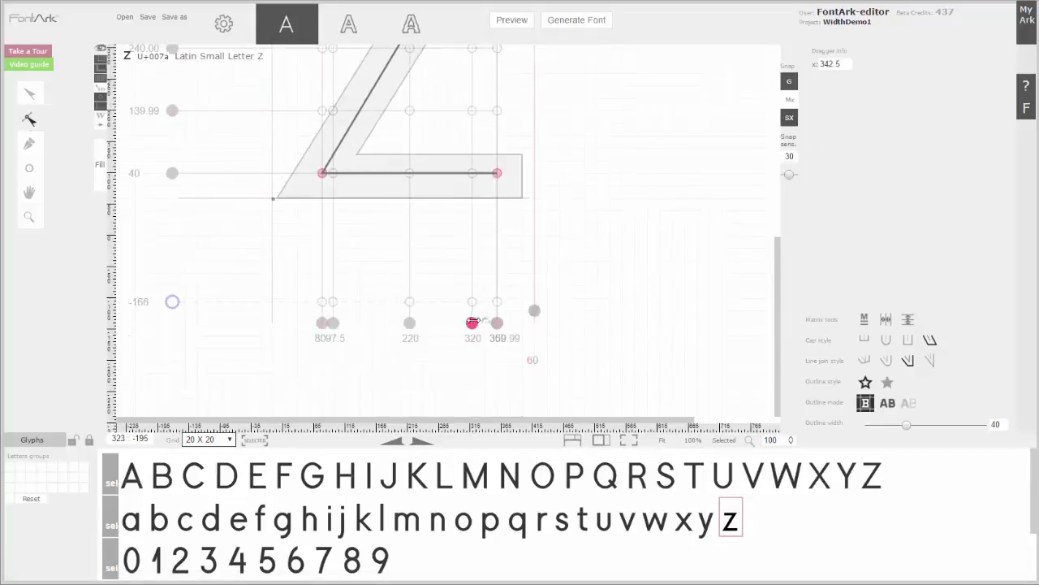
Set lowercase z's right side spacing to 50
scroll(525, 274, up, 2)
scroll(525, 275, down, 2)
drag(534, 311, 529, 311)
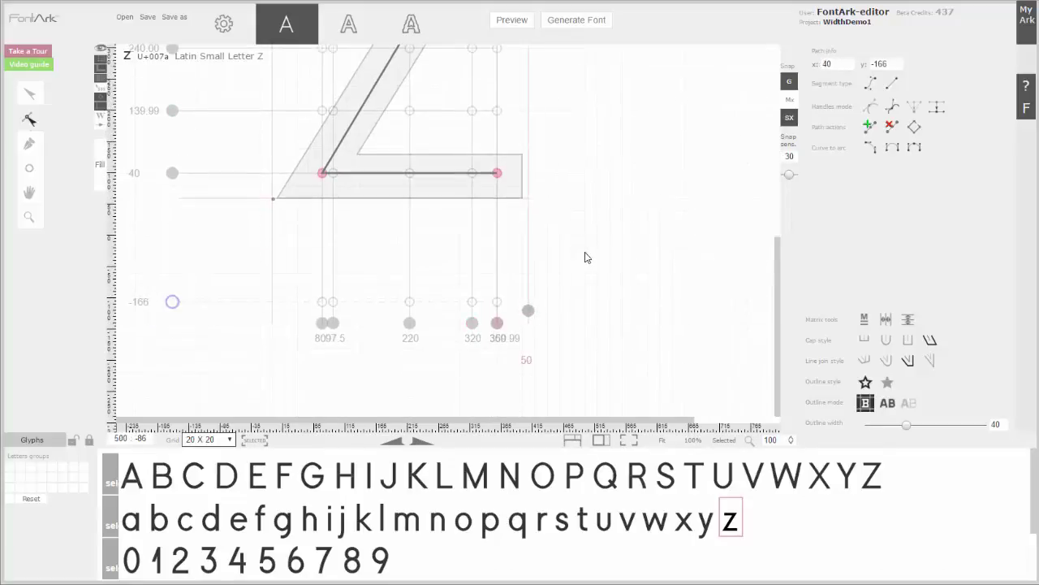